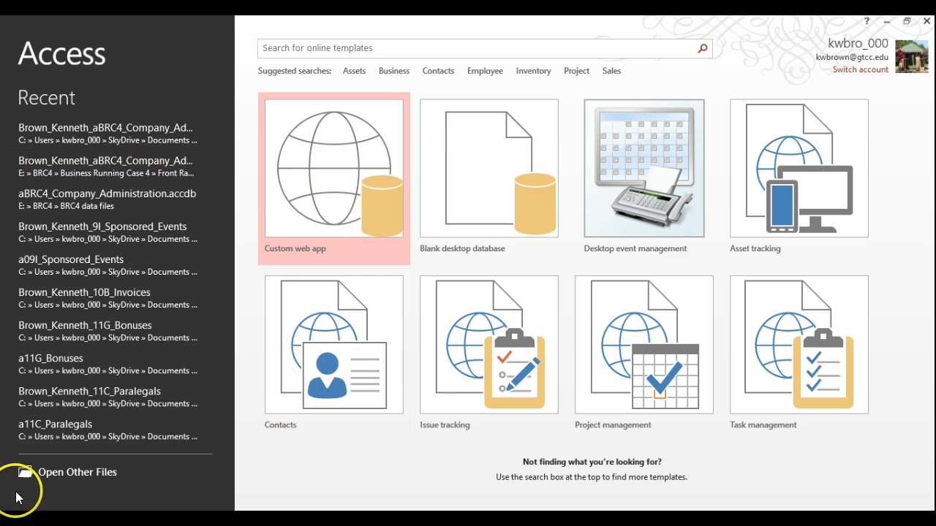
Step: Browse to E:\Access Chapter 11\15_access_chapter_11 and open the a11A_Recruitment database
left_click(49, 474)
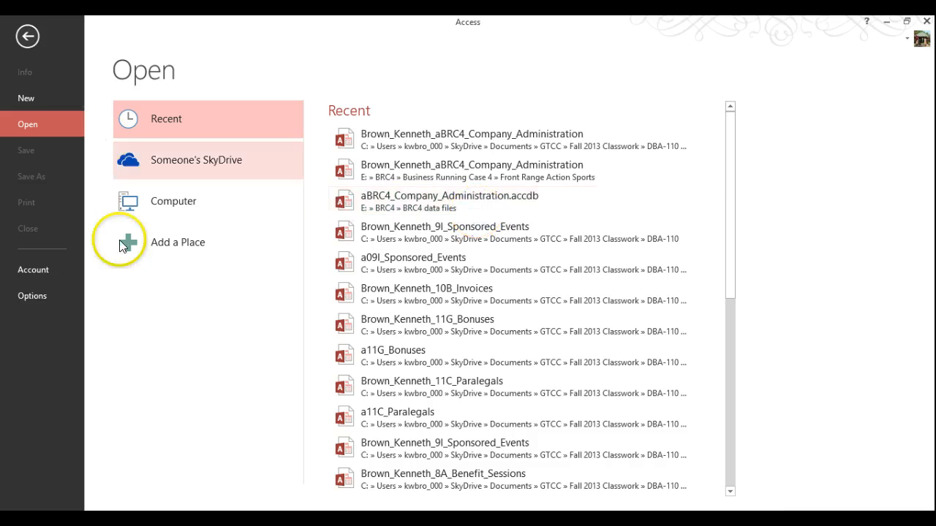
left_click(169, 200)
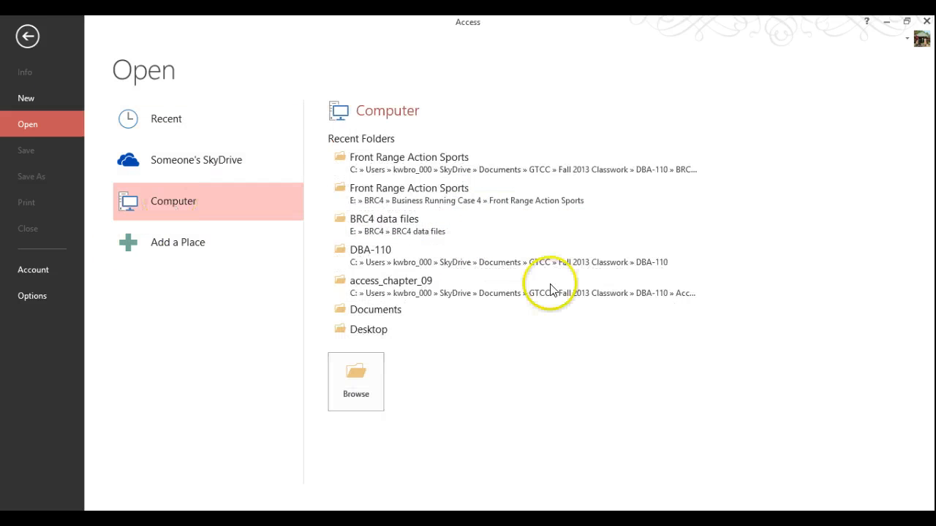
left_click(363, 379)
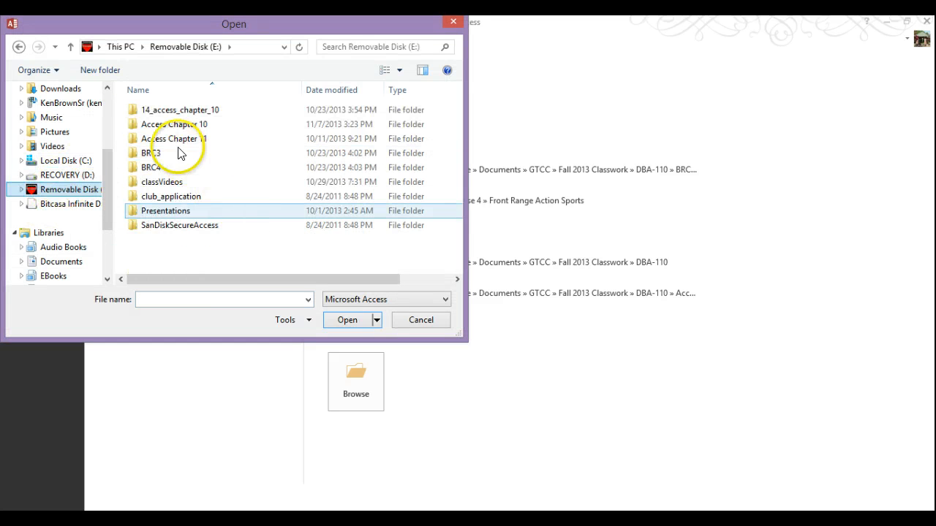
double_click(172, 139)
double_click(172, 110)
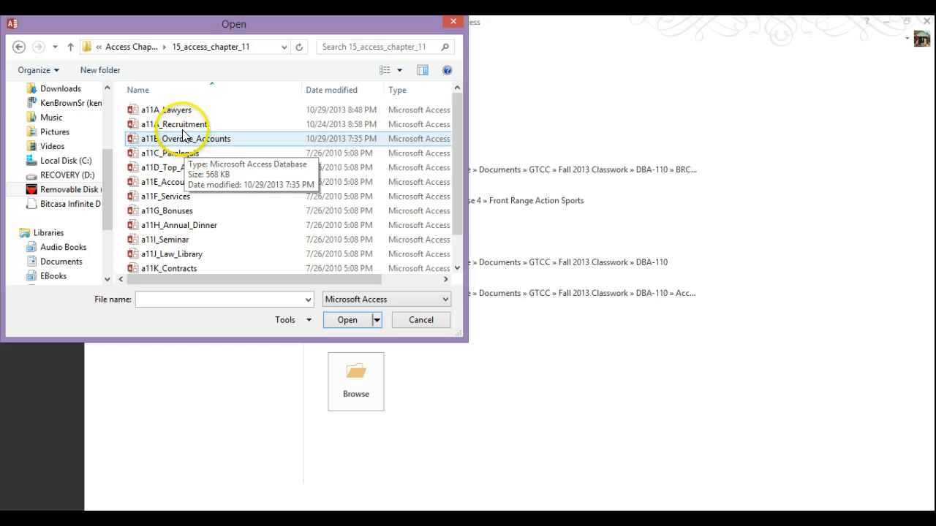
double_click(183, 125)
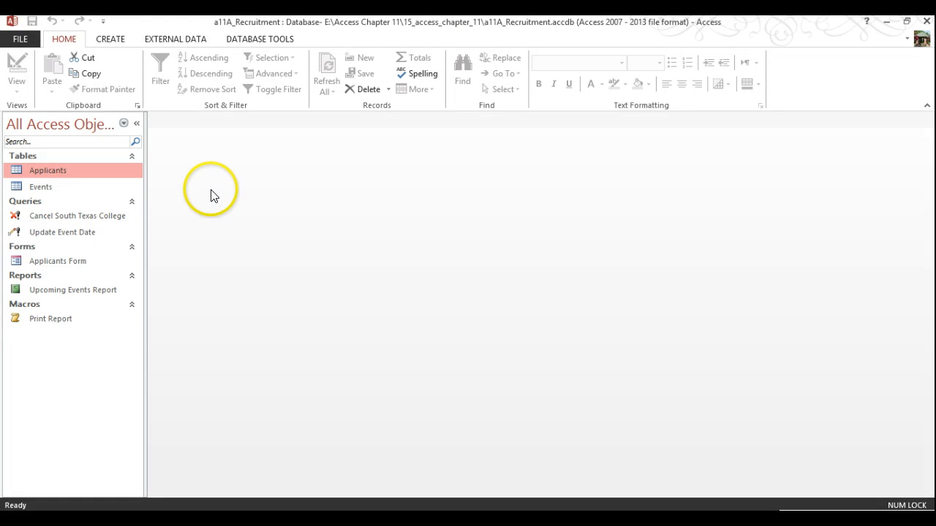
Step: Start Save As an Access database, creating and entering a new 'Access Chapter 11' folder
left_click(22, 40)
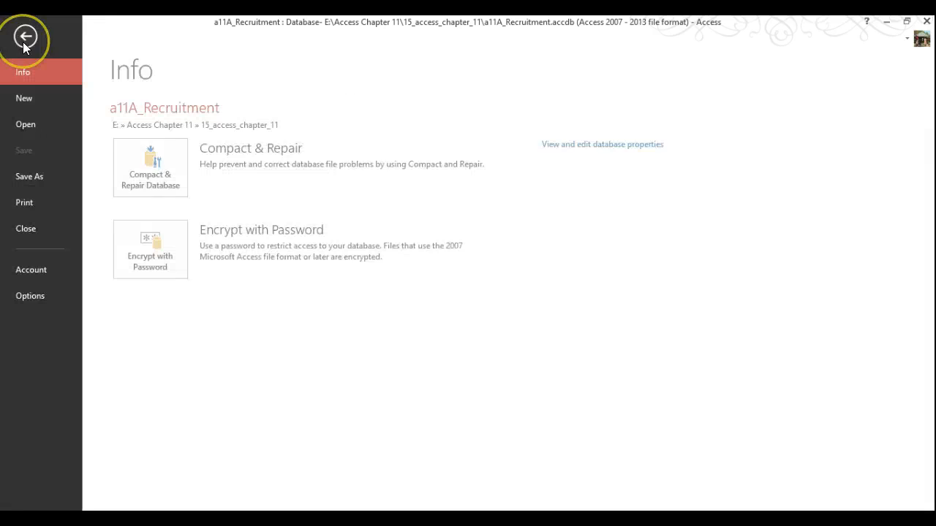
left_click(34, 176)
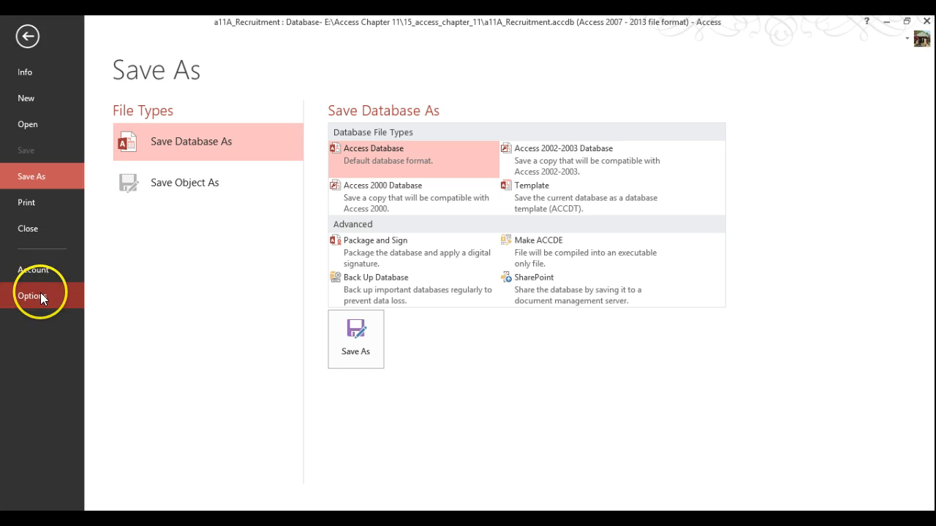
left_click(355, 352)
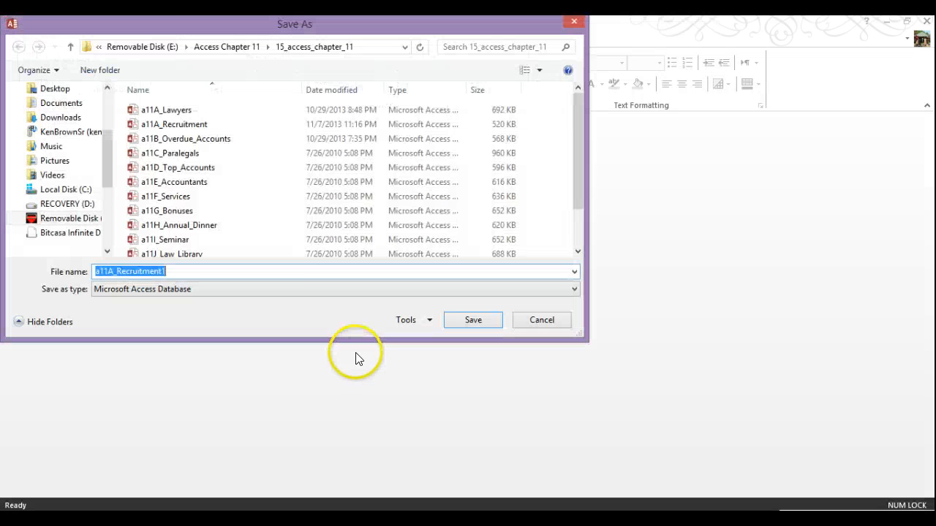
left_click(227, 46)
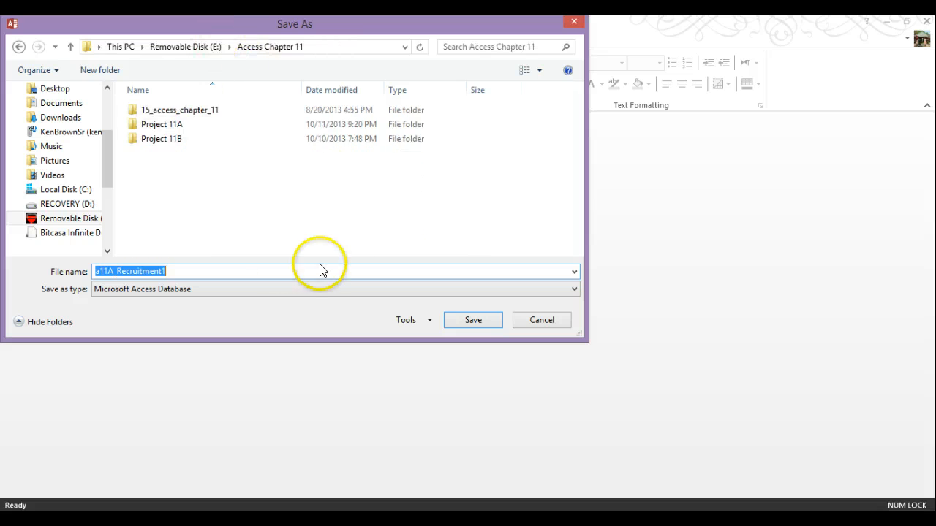
left_click(107, 71)
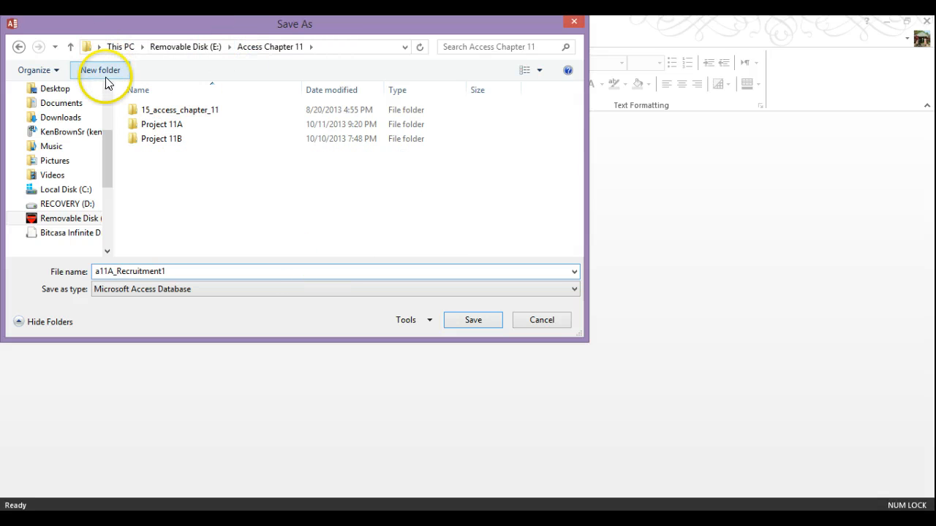
type("Access Chapter 11")
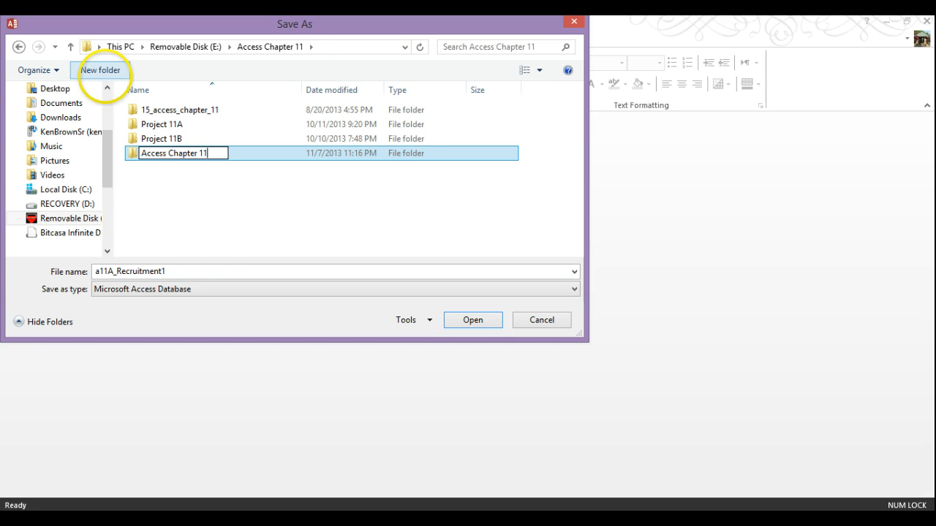
left_click(157, 157)
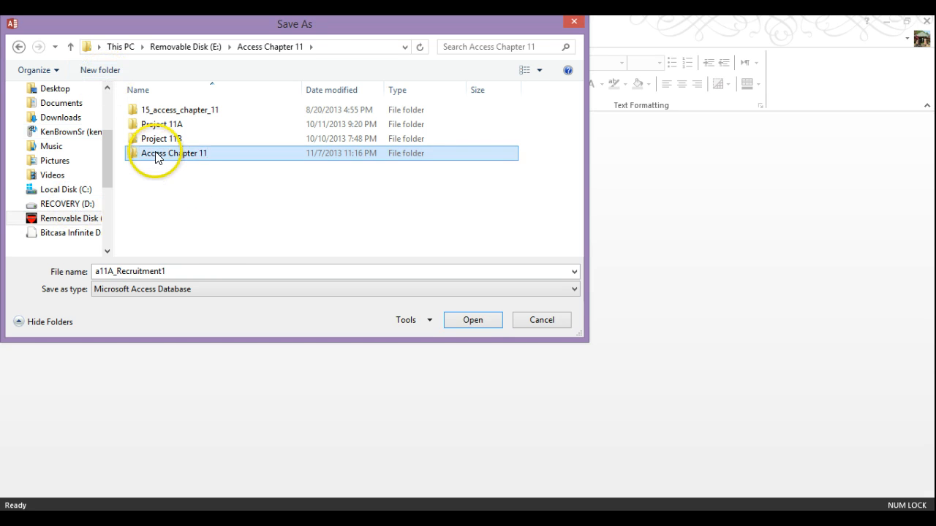
double_click(156, 160)
Step: Prefix the file name with the student's name joined by underscores, and save the copy
left_click(179, 274)
left_click(179, 275)
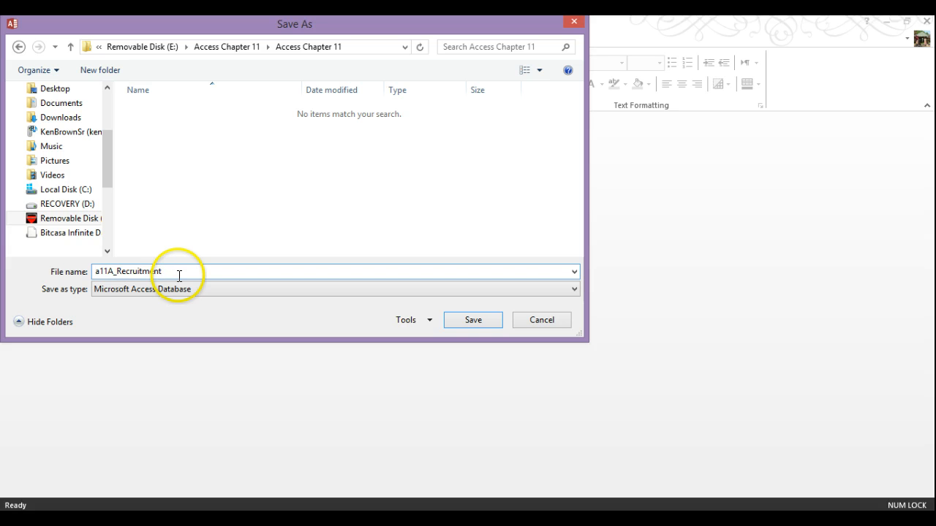
type("Brown Kenneth_")
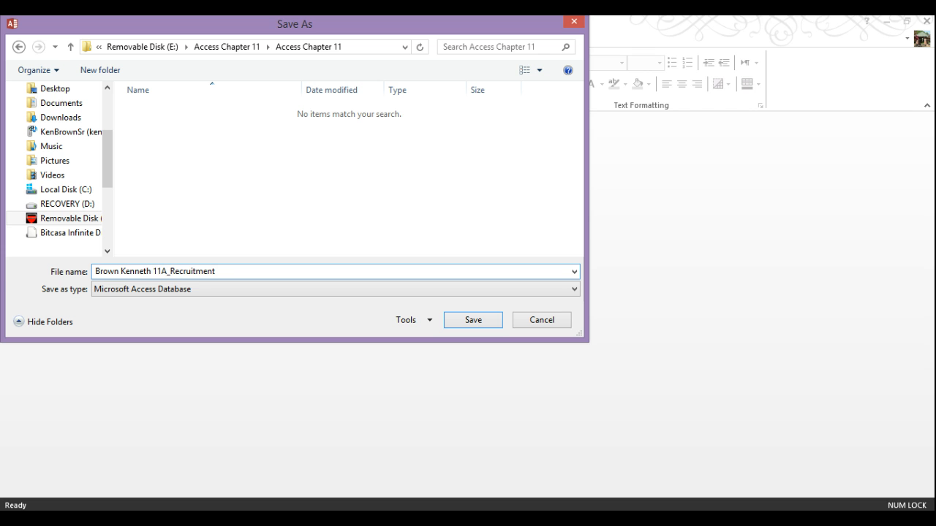
left_click(119, 272)
type("_")
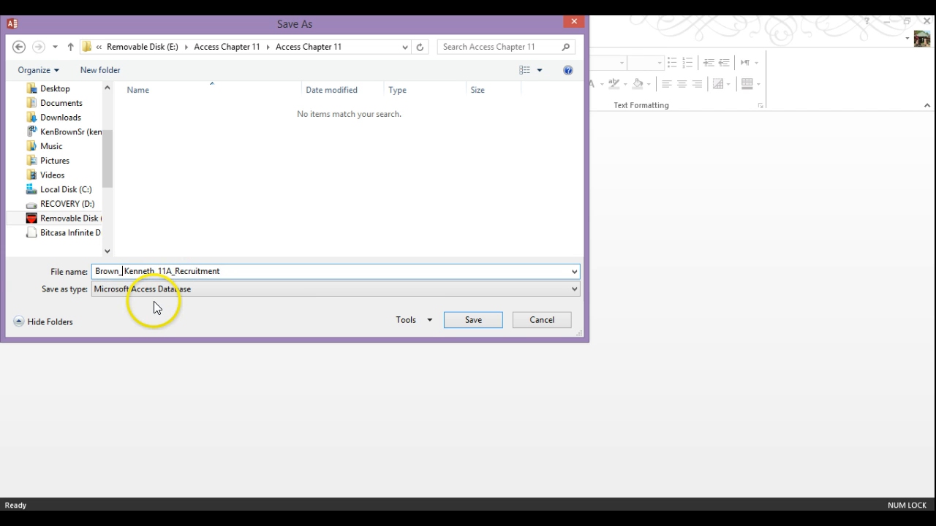
key("Delete")
left_click(482, 320)
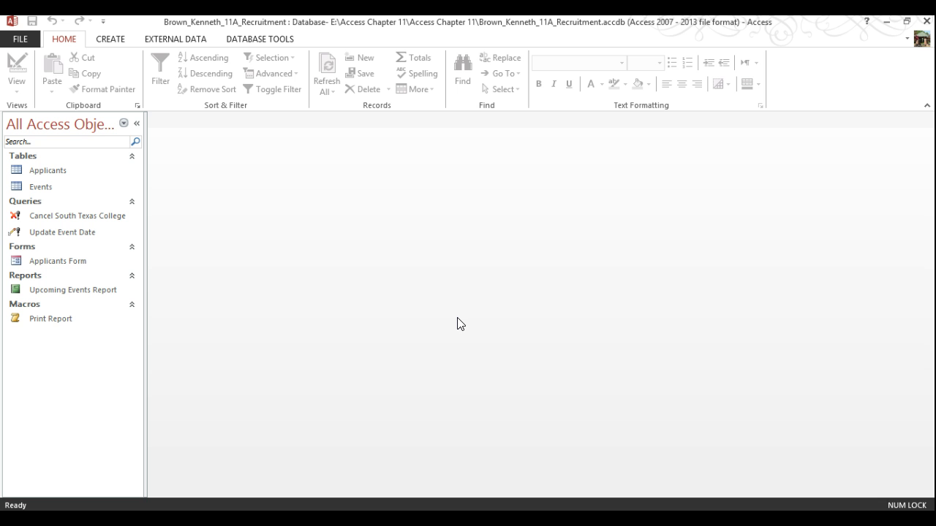
Step: Remove E:\BRC3\ and E:\ from the Trust Center's trusted locations, then close the database
left_click(21, 39)
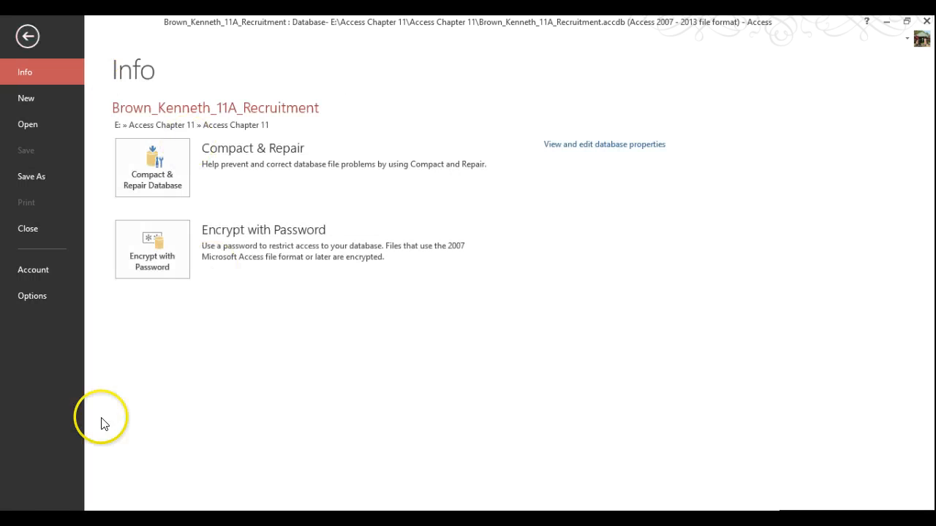
left_click(33, 297)
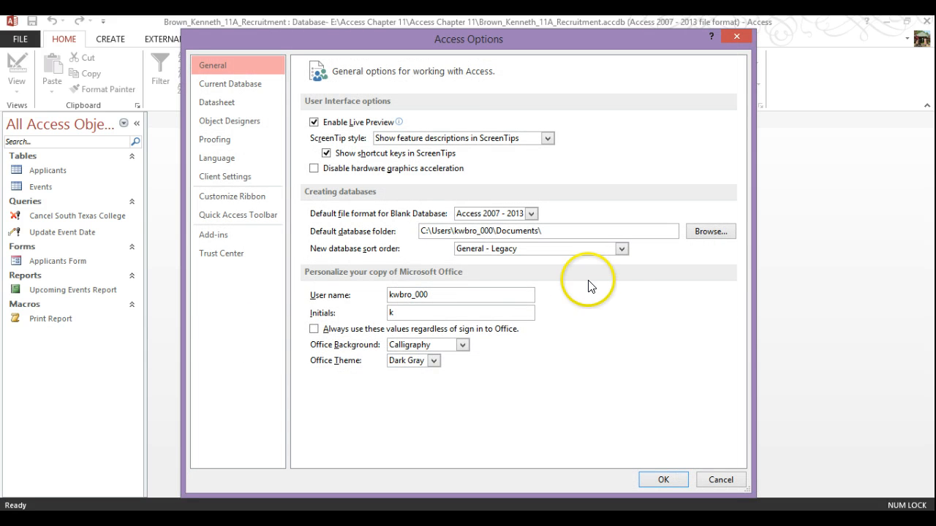
left_click(234, 253)
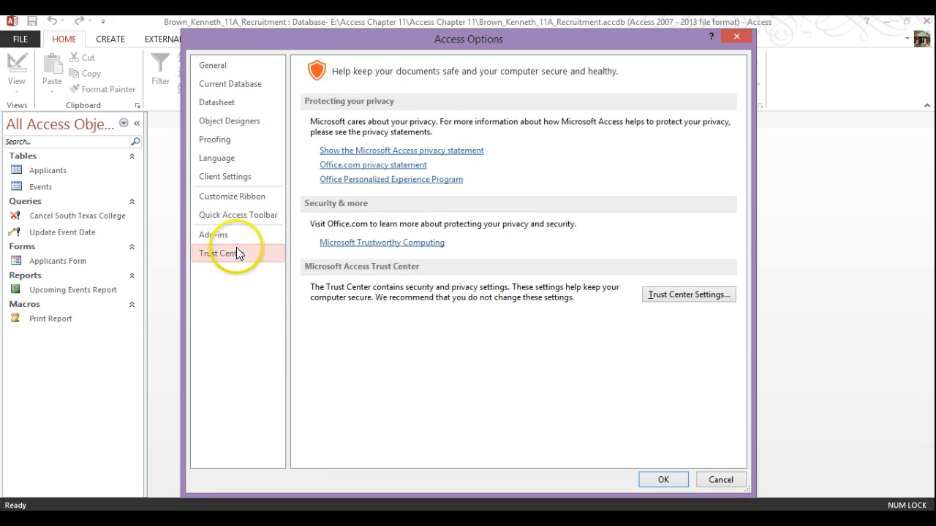
left_click(720, 294)
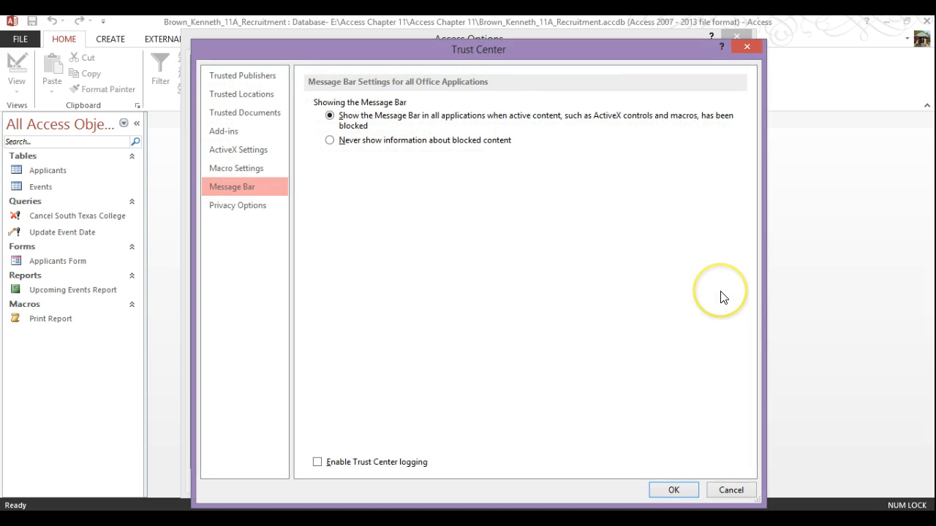
left_click(244, 94)
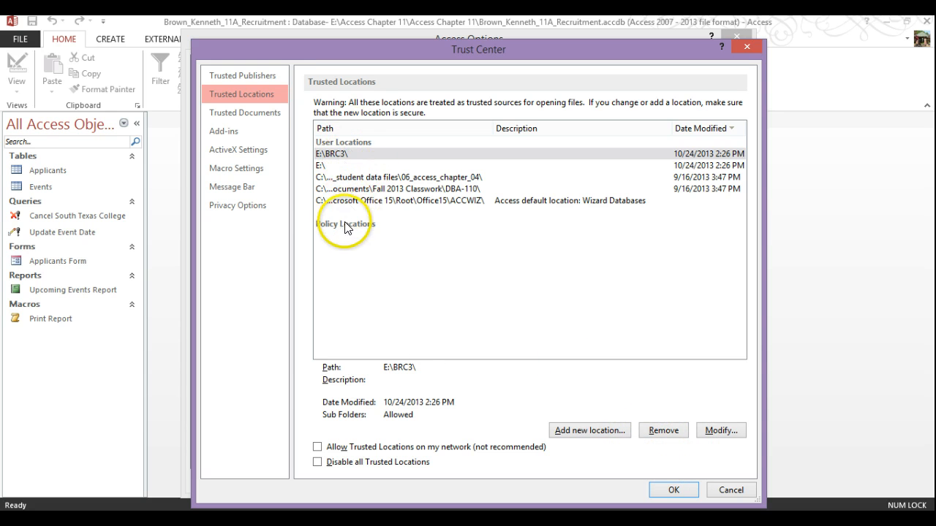
left_click(341, 155)
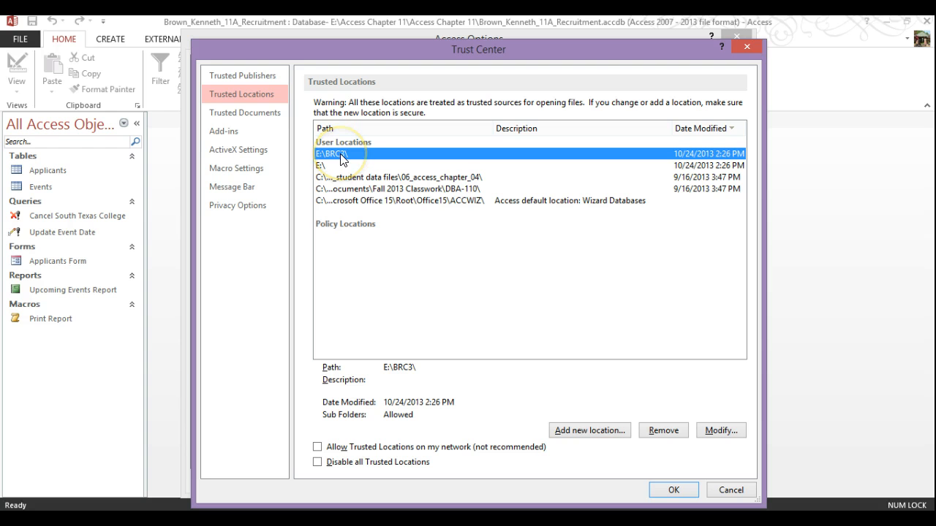
left_click(671, 431)
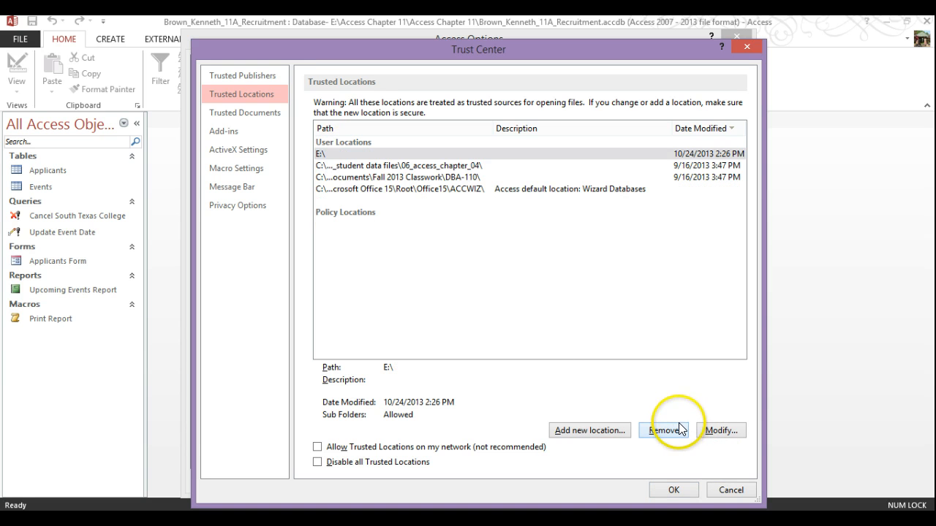
left_click(671, 430)
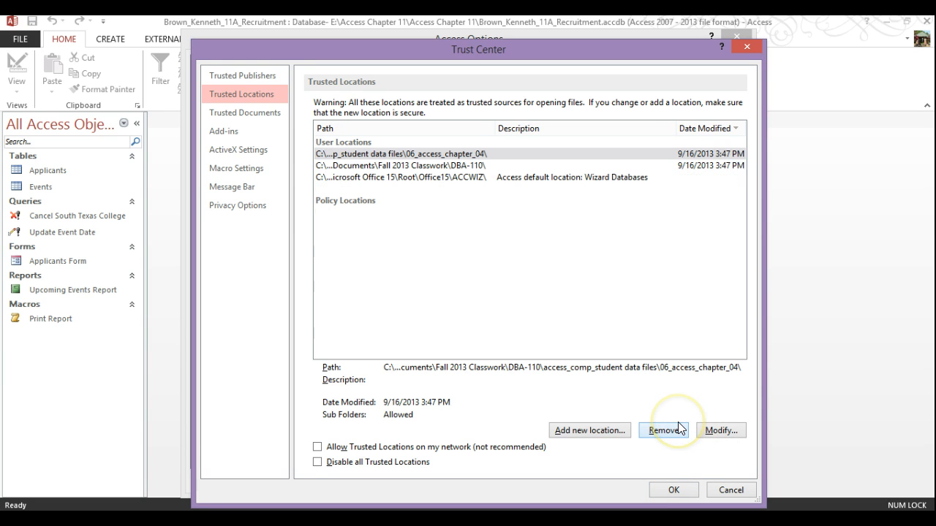
left_click(676, 492)
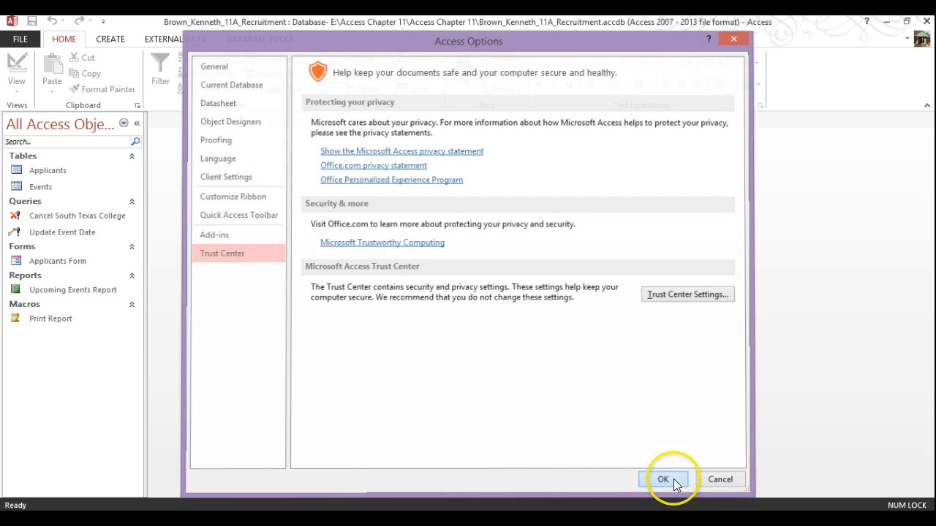
left_click(673, 486)
left_click(22, 40)
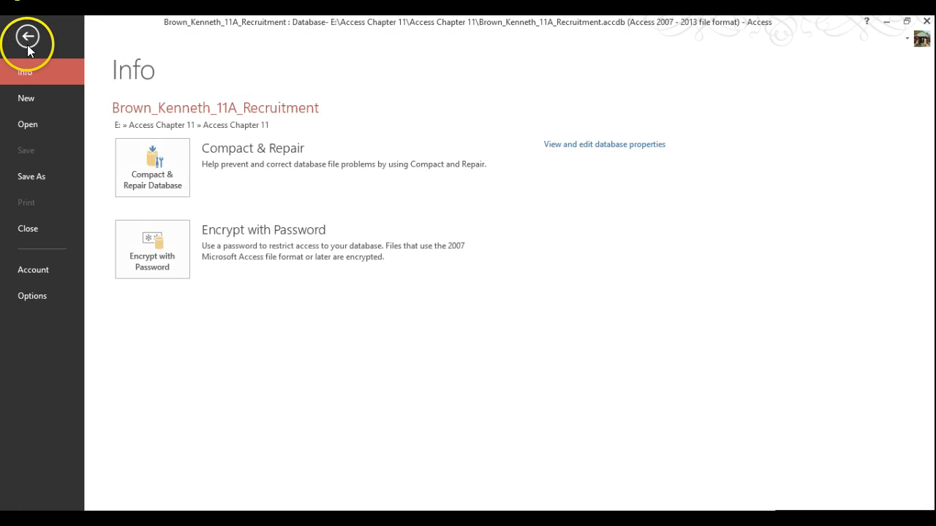
left_click(30, 225)
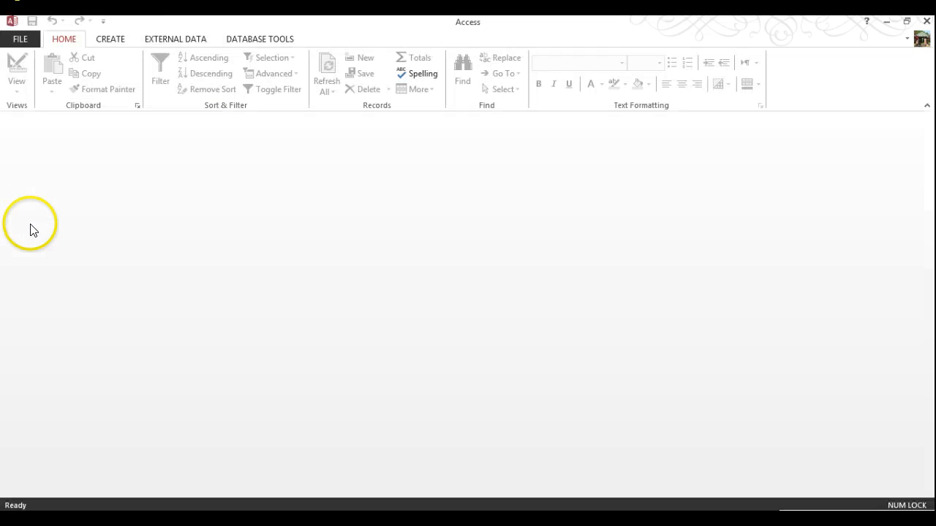
left_click(14, 38)
left_click(27, 126)
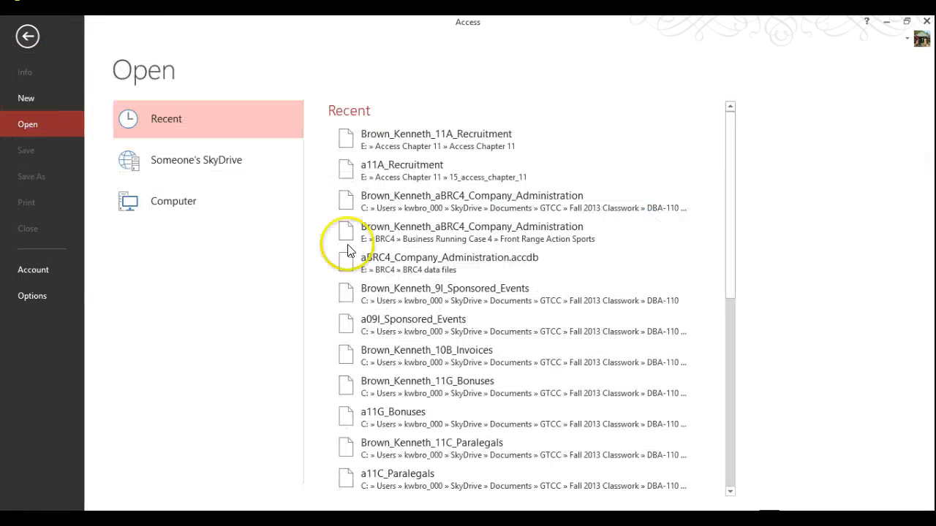
left_click(466, 133)
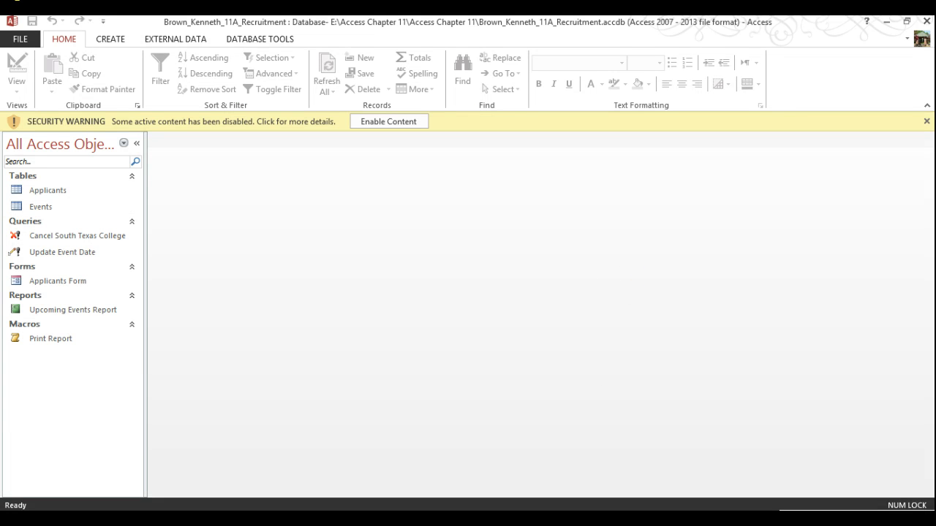
mouse_move(392, 447)
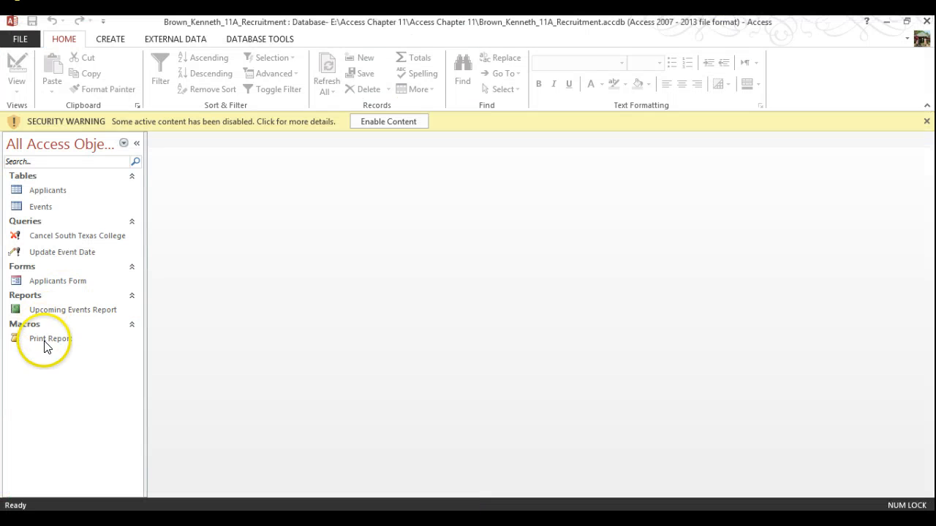
left_click(44, 345)
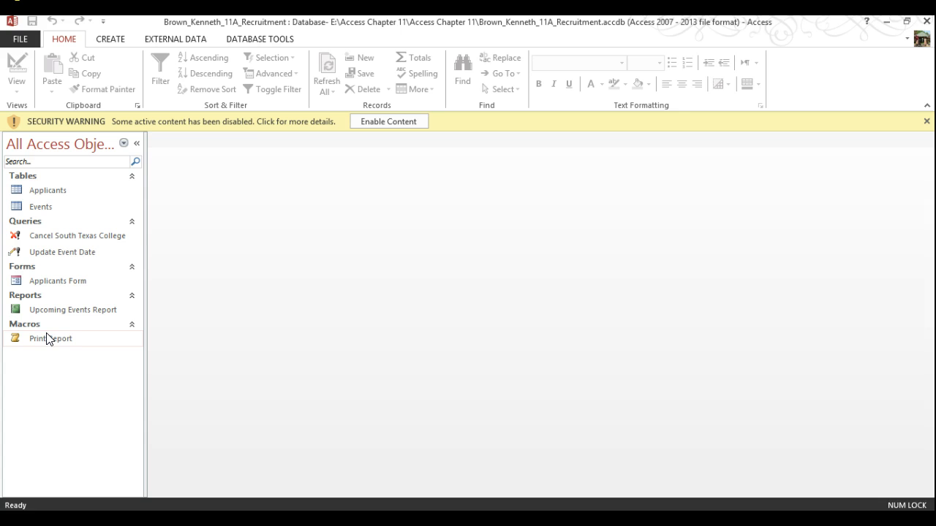
double_click(47, 338)
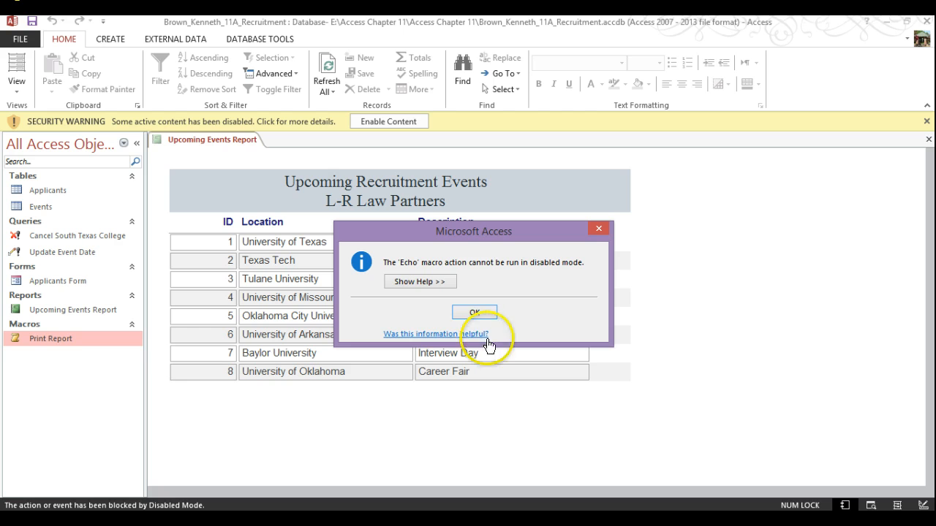
left_click(439, 283)
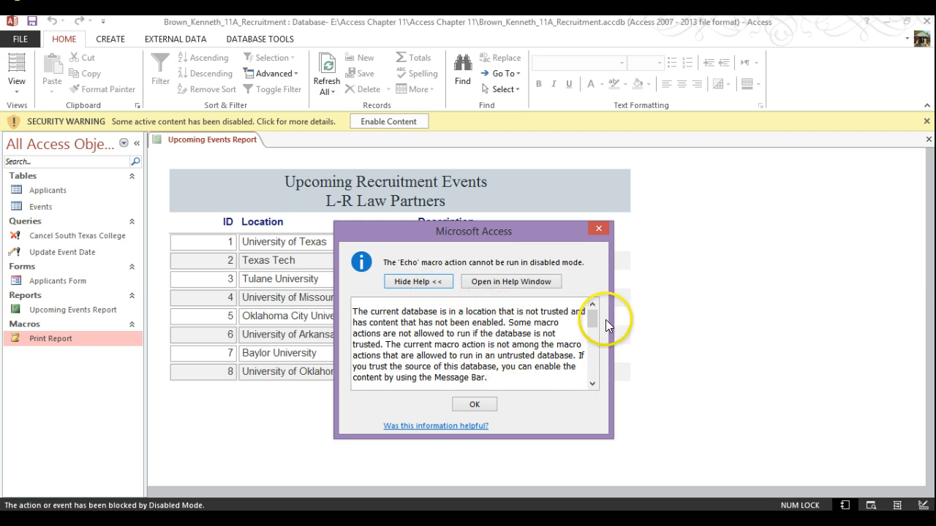
left_click_drag(597, 320, 633, 318)
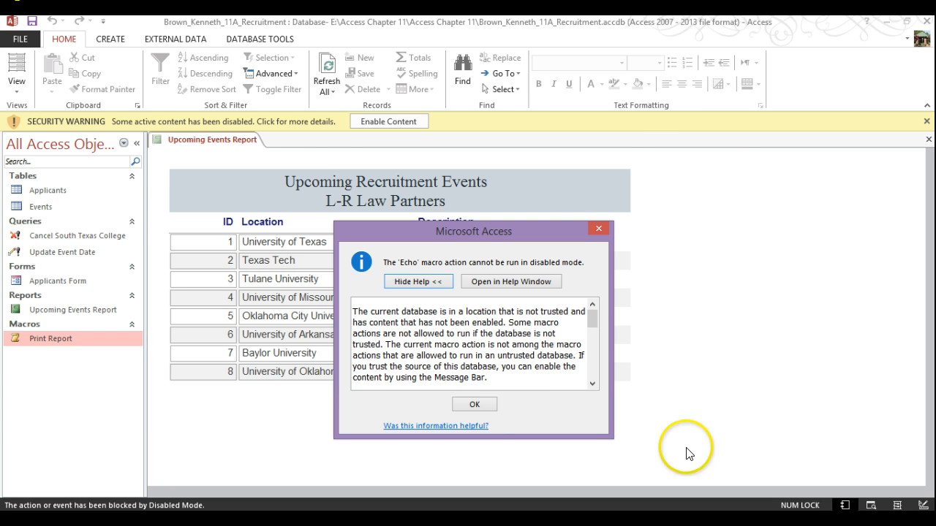
left_click(495, 408)
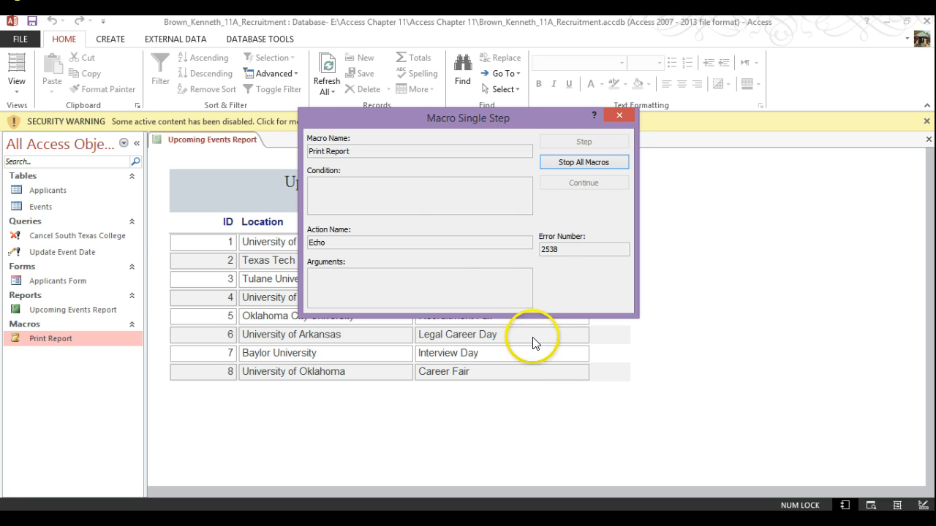
left_click(564, 163)
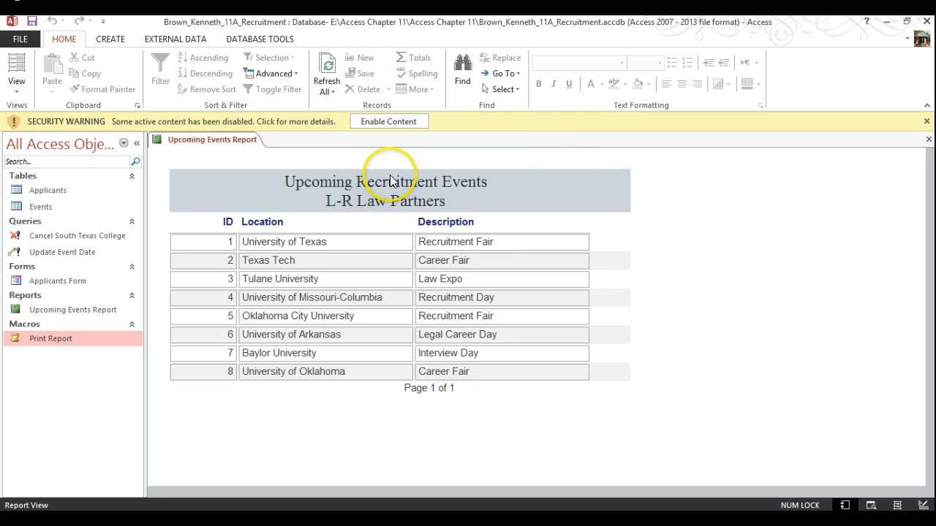
right_click(240, 140)
left_click(273, 166)
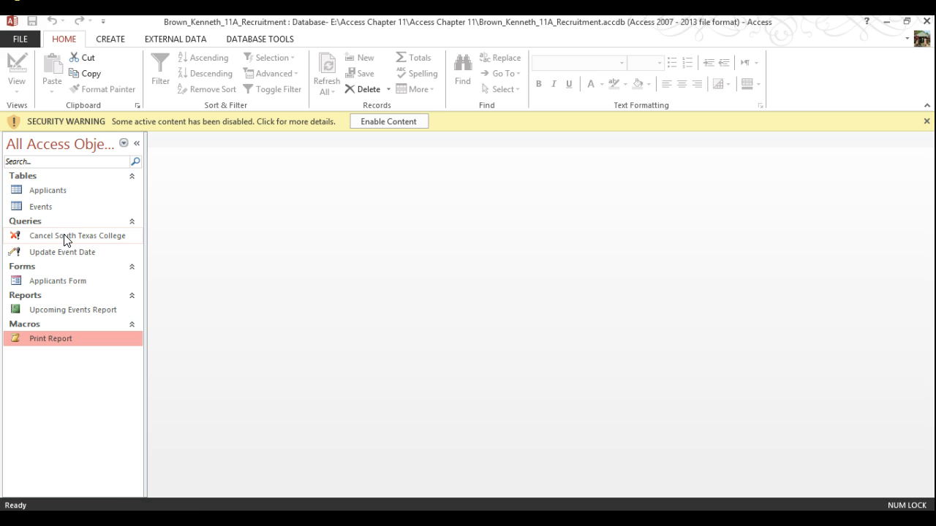
double_click(63, 237)
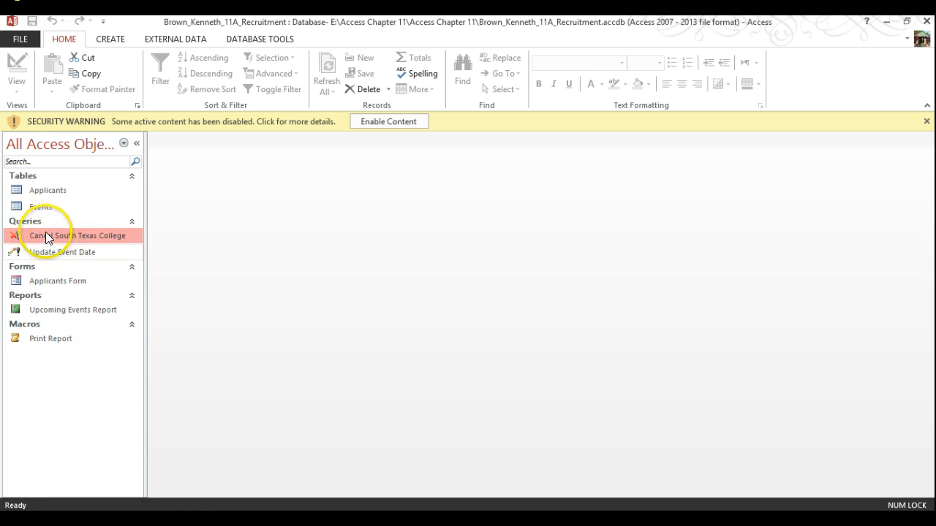
double_click(52, 234)
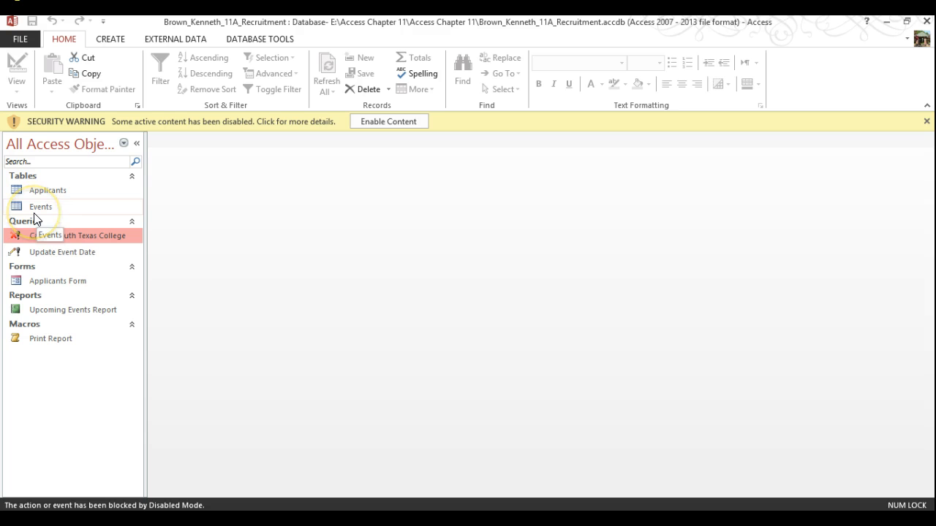
double_click(59, 253)
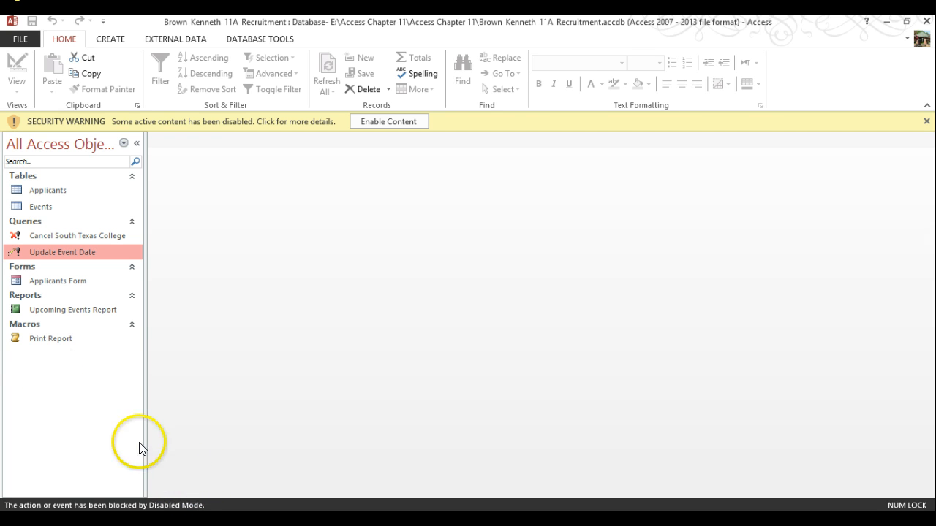
Step: Go from Enable Content's advanced security options to the Trust Center's Message Bar settings
left_click(20, 39)
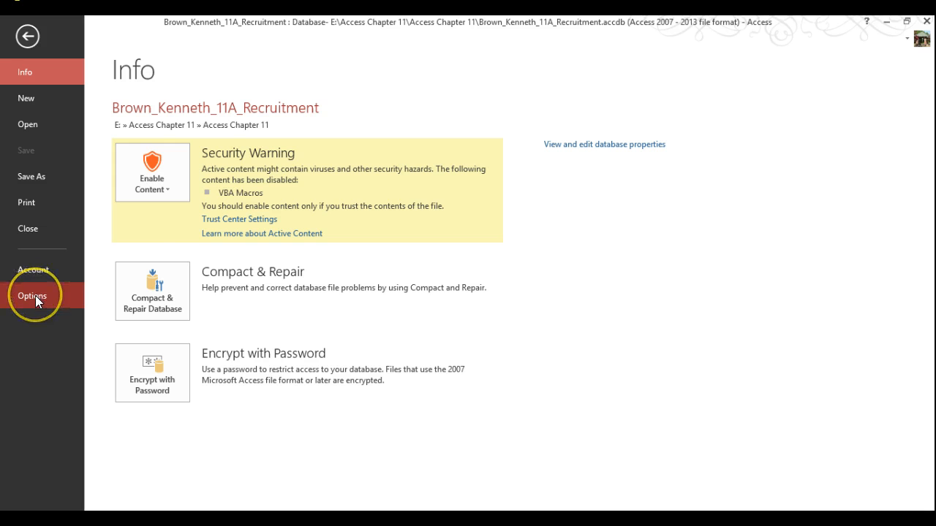
left_click(163, 183)
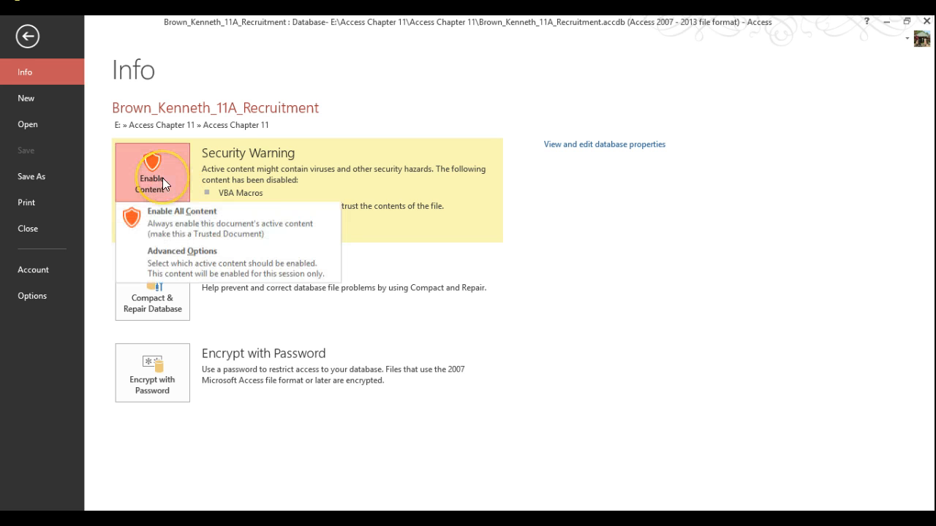
left_click(195, 275)
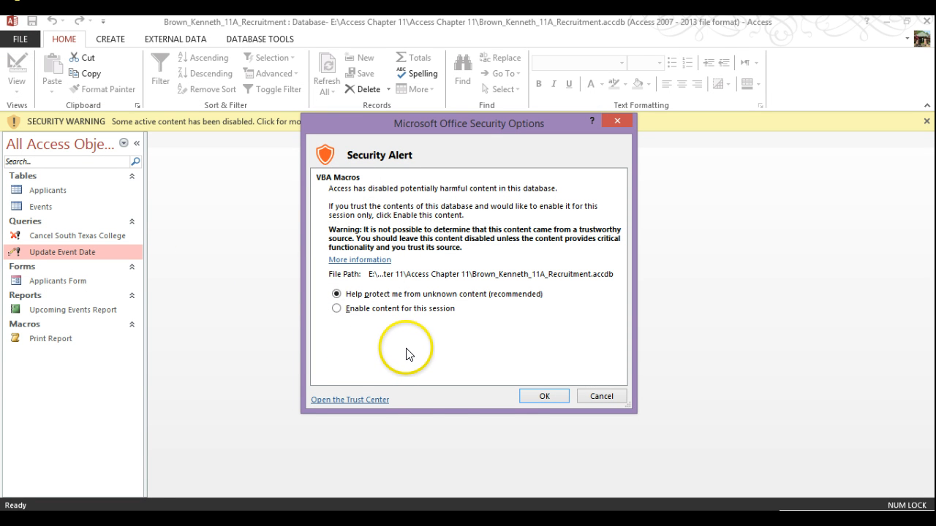
left_click(345, 399)
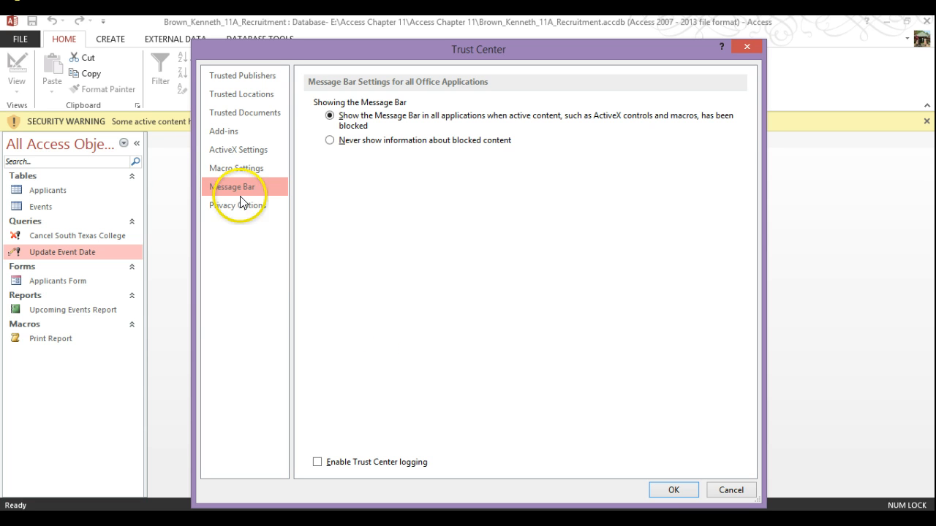
Step: Uncheck periodic diagnostic file downloads and the Office Personalized Experience Program in Privacy Options
left_click(220, 171)
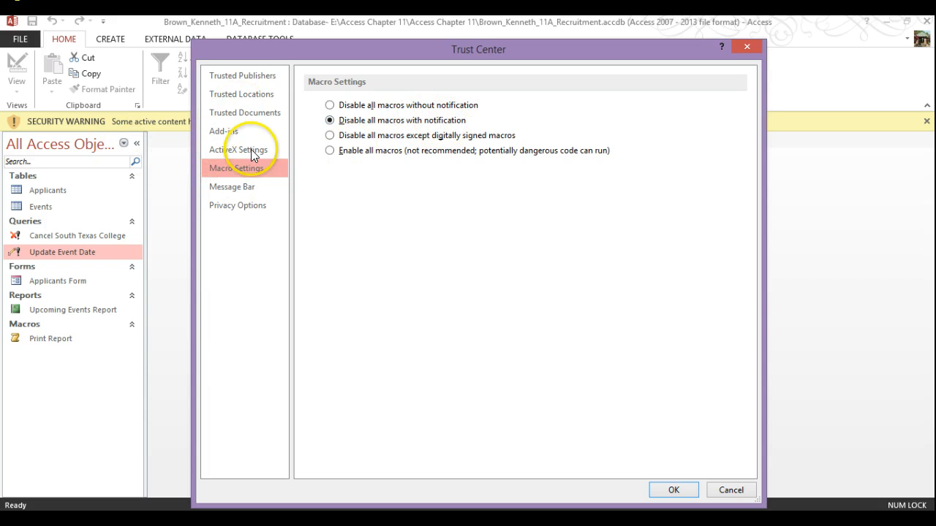
left_click(248, 208)
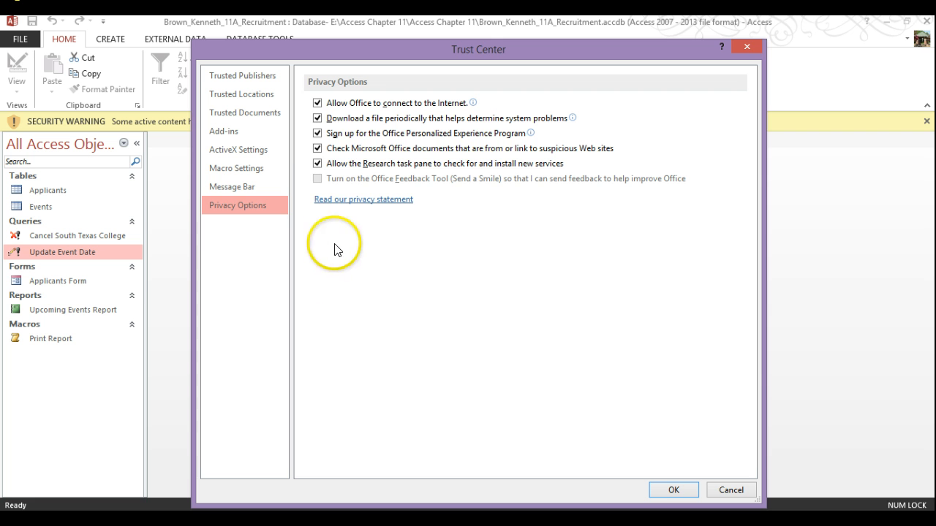
left_click(318, 119)
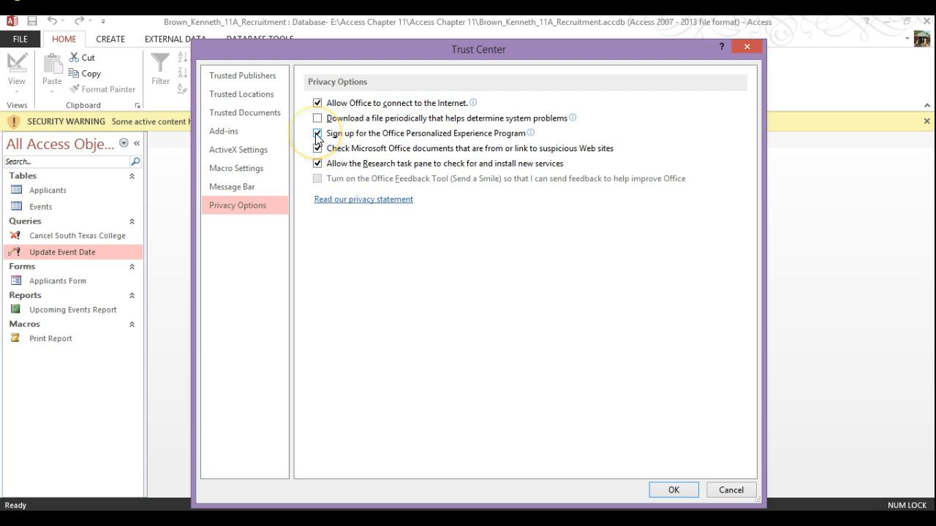
mouse_move(317, 138)
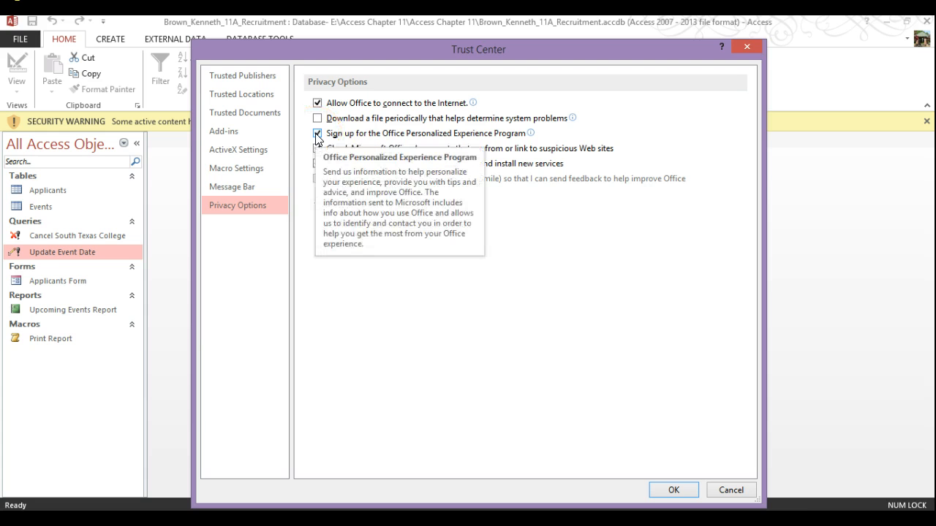
left_click(317, 134)
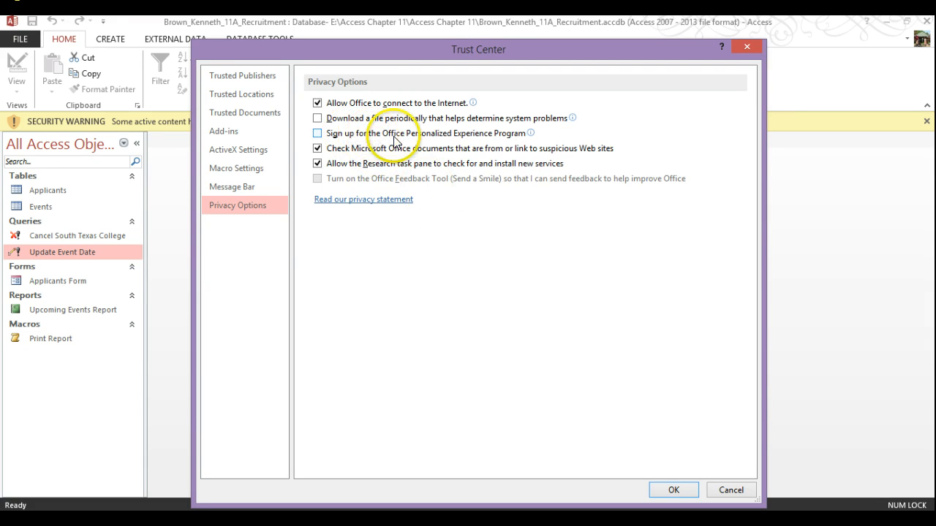
mouse_move(452, 109)
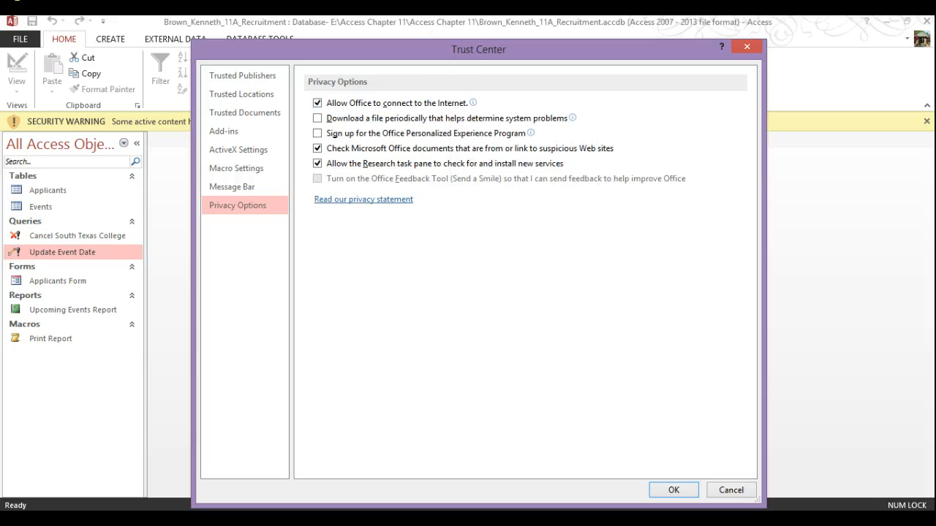
Step: Add Removable Disk E:\ as a trusted location with its subfolders also trusted
left_click(239, 93)
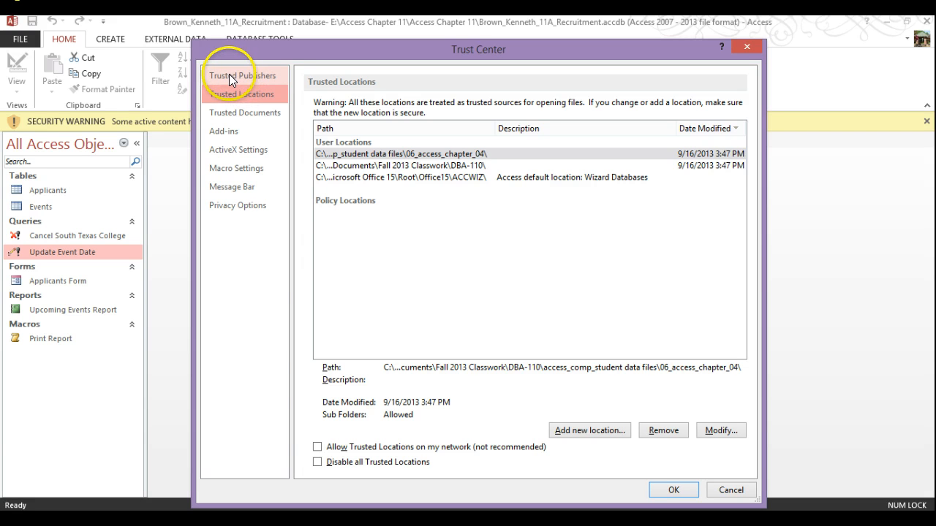
left_click(598, 430)
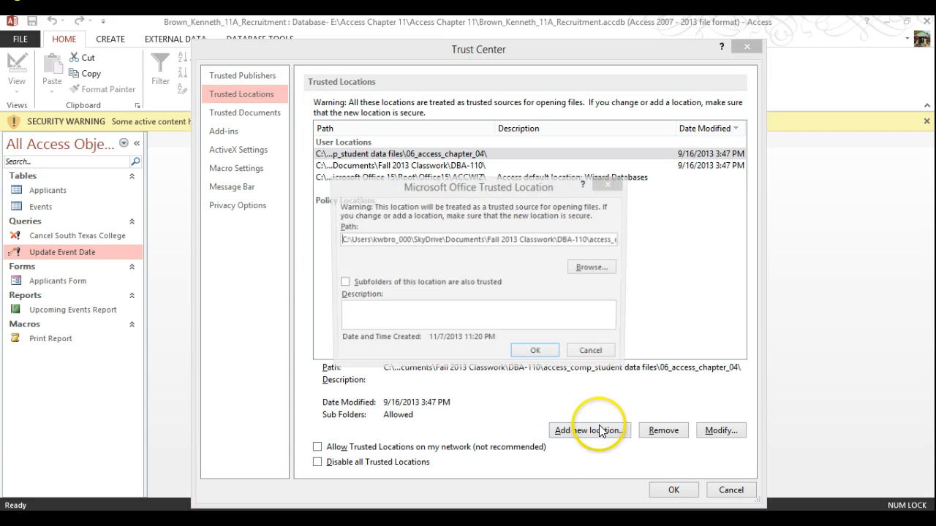
left_click(593, 267)
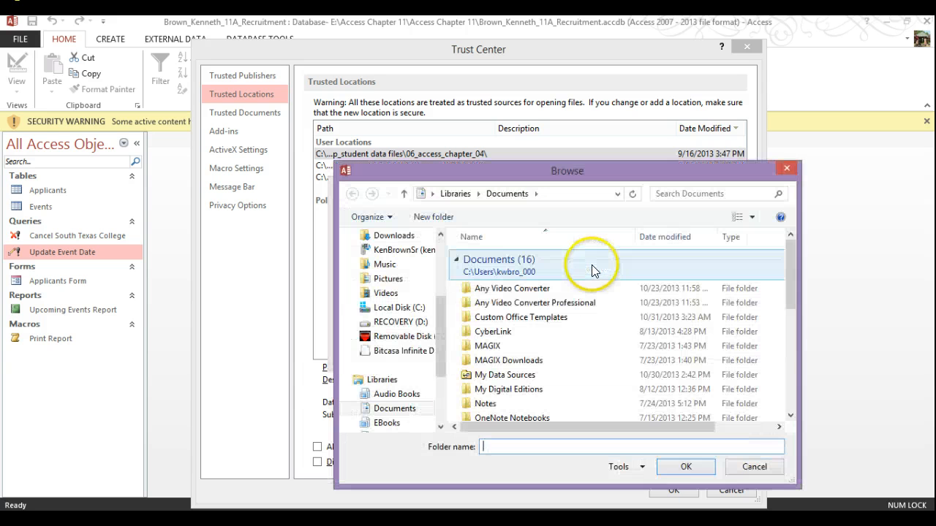
left_click(410, 336)
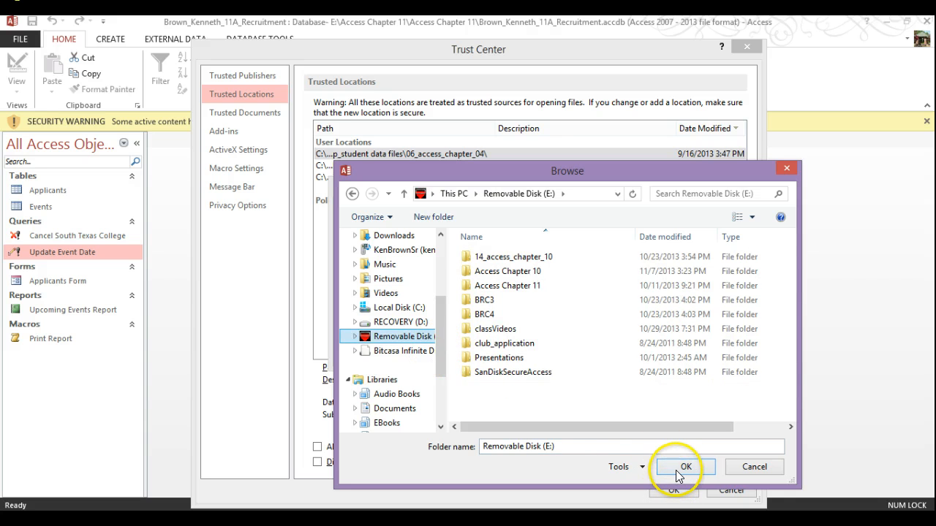
left_click(676, 470)
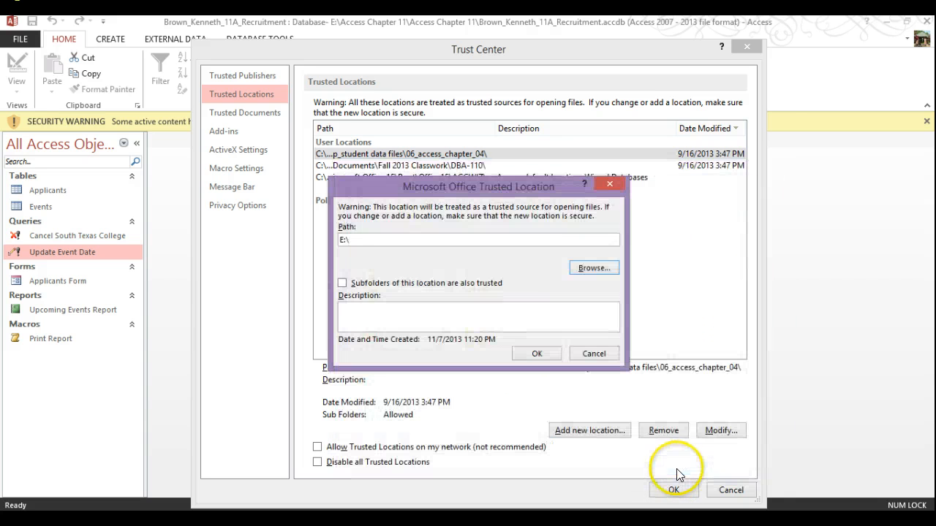
left_click(342, 283)
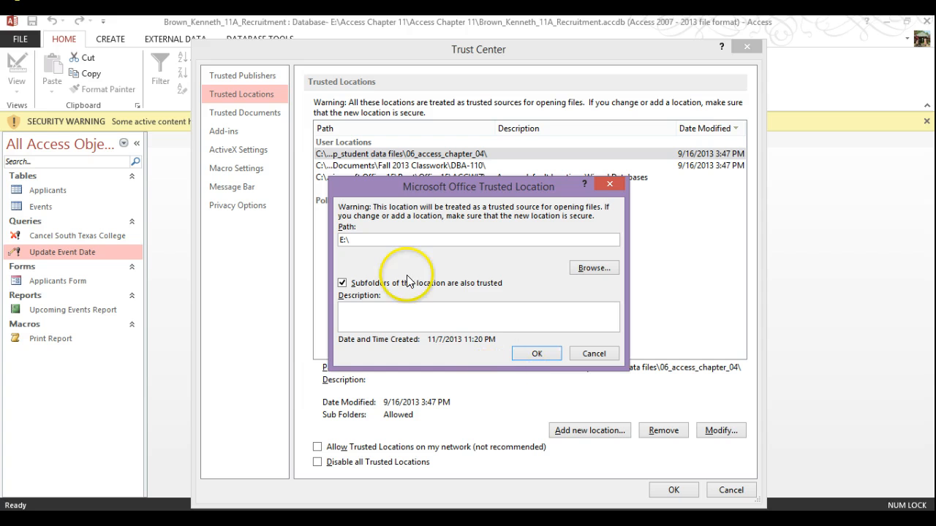
left_click(525, 357)
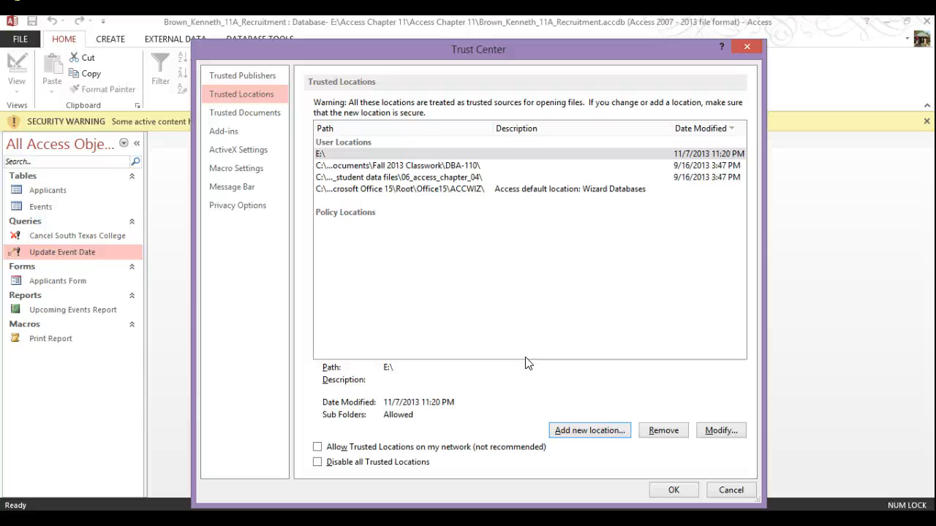
Step: Trust E:\Access Chapter 11\Access Chapter 11 and its subfolders, then close the Trust Center
left_click(592, 430)
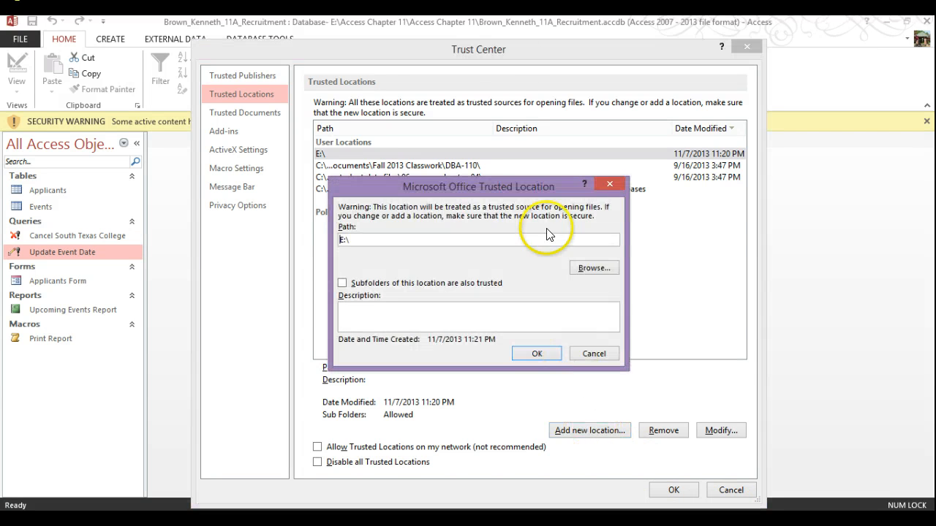
left_click(597, 271)
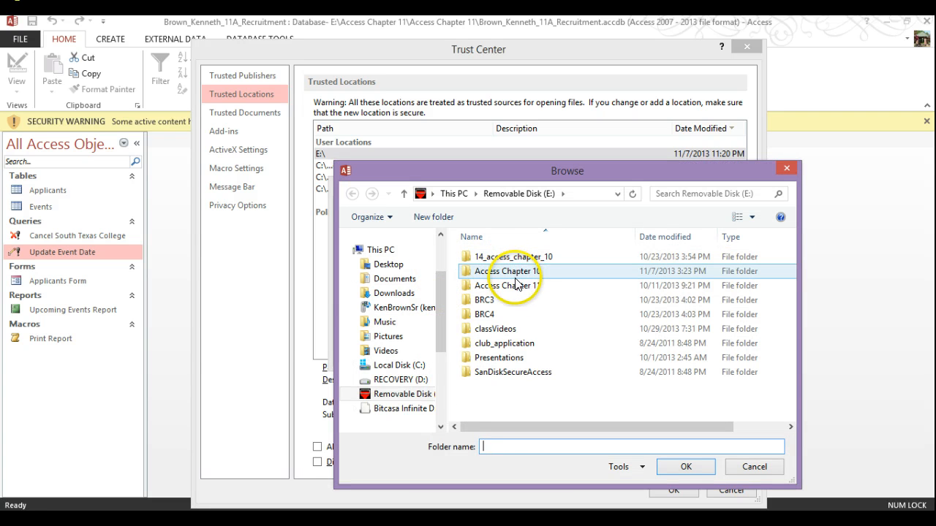
double_click(517, 285)
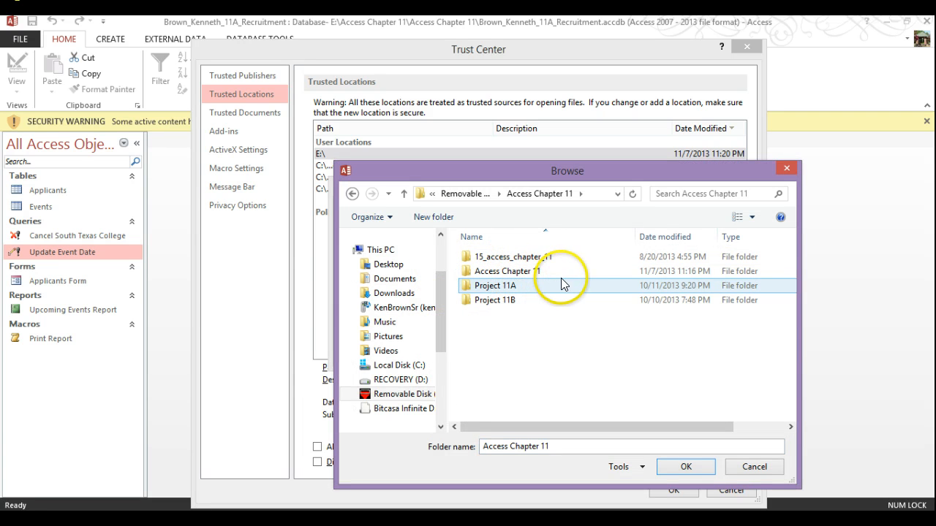
double_click(506, 274)
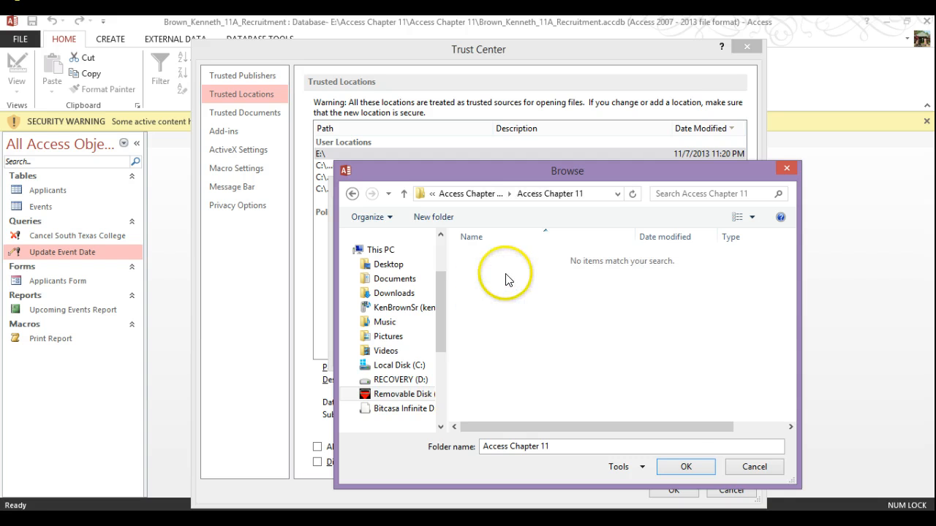
left_click(686, 466)
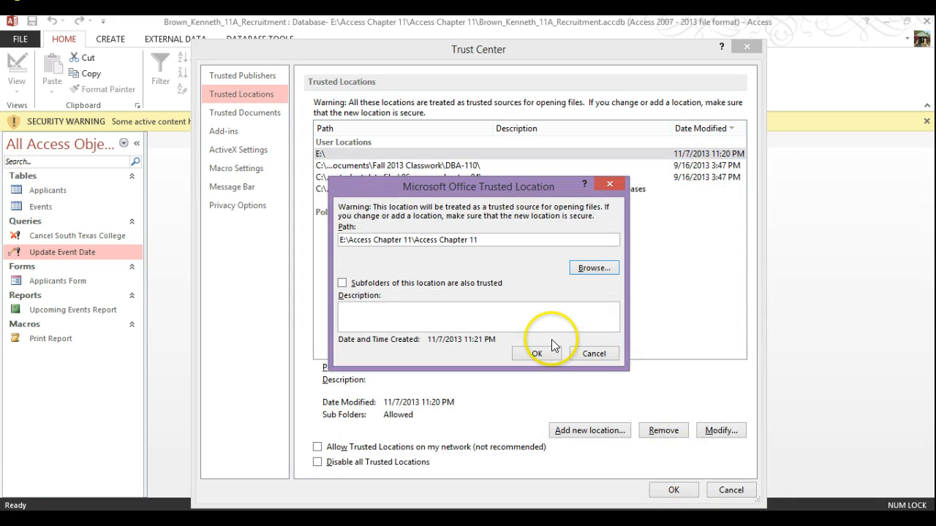
left_click(449, 285)
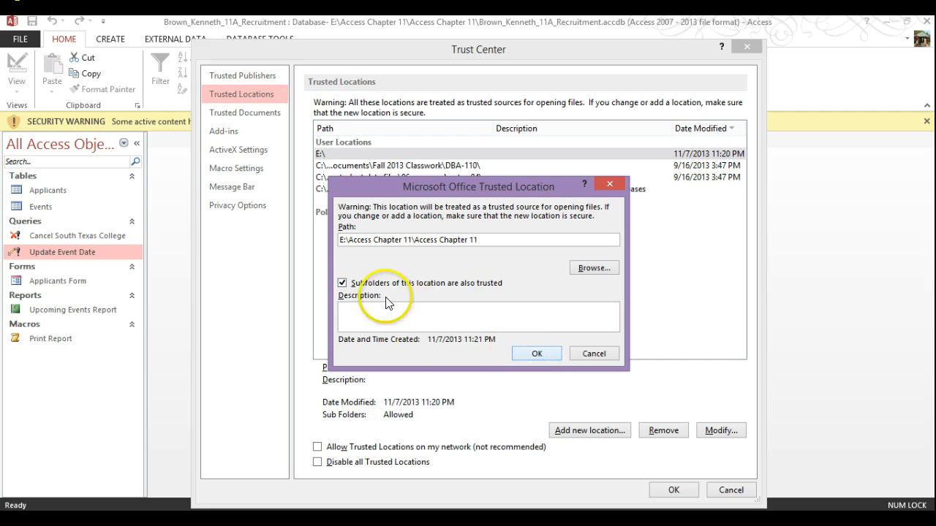
left_click(536, 353)
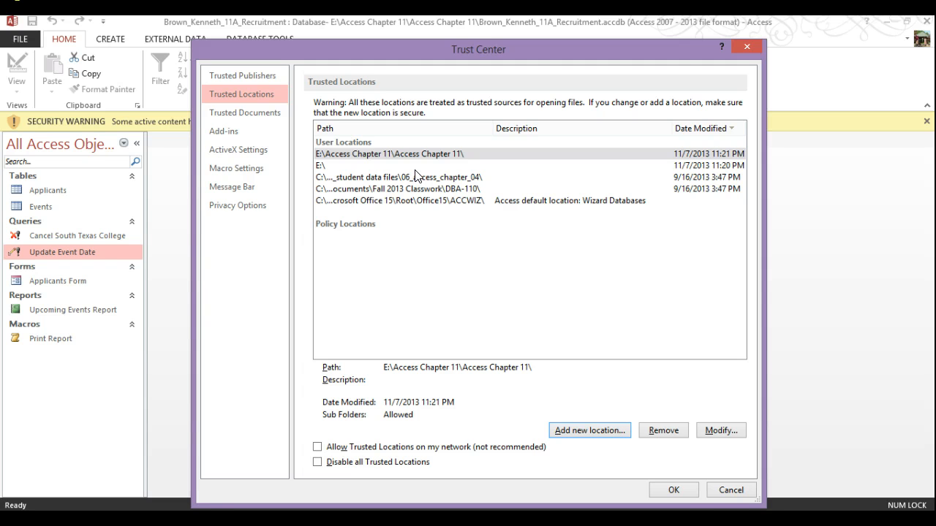
left_click(684, 488)
Step: Dismiss Security Options, close the database, and reopen 11A Recruitment from the Recent list
left_click(563, 396)
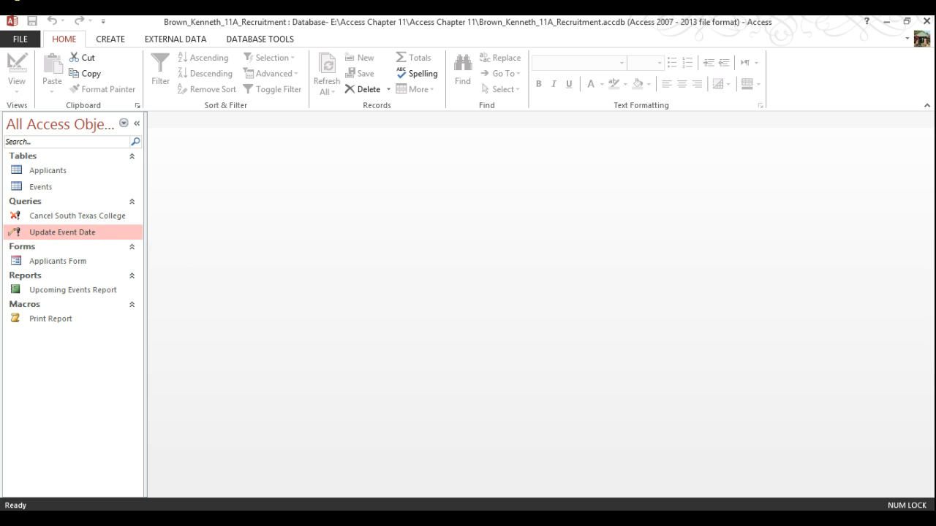
left_click(17, 38)
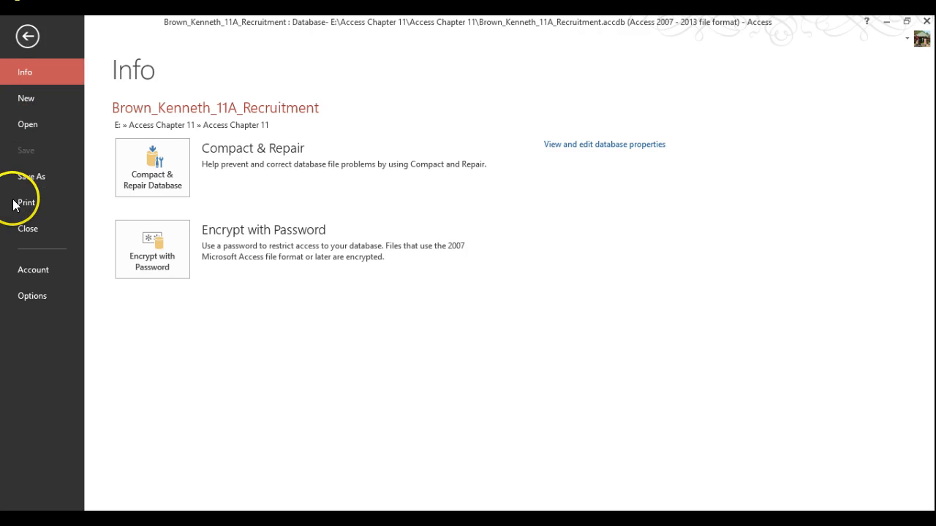
left_click(37, 228)
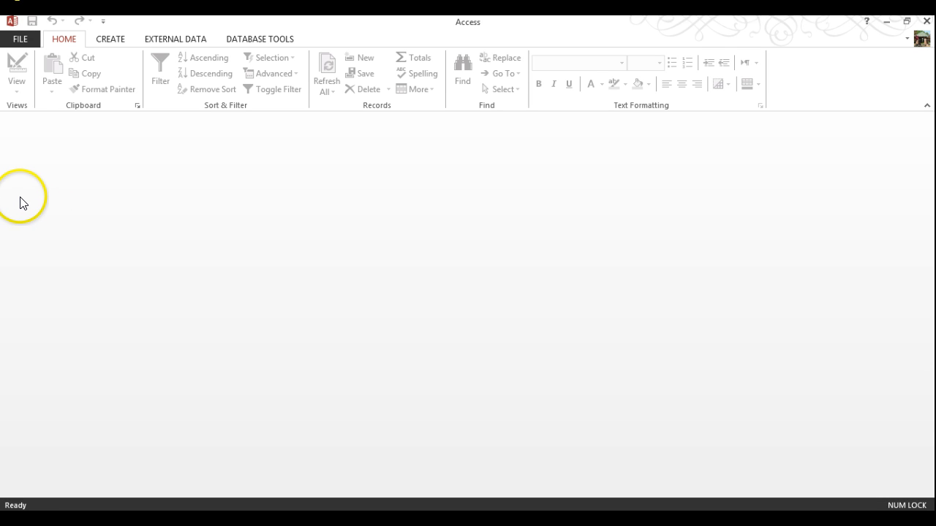
left_click(29, 47)
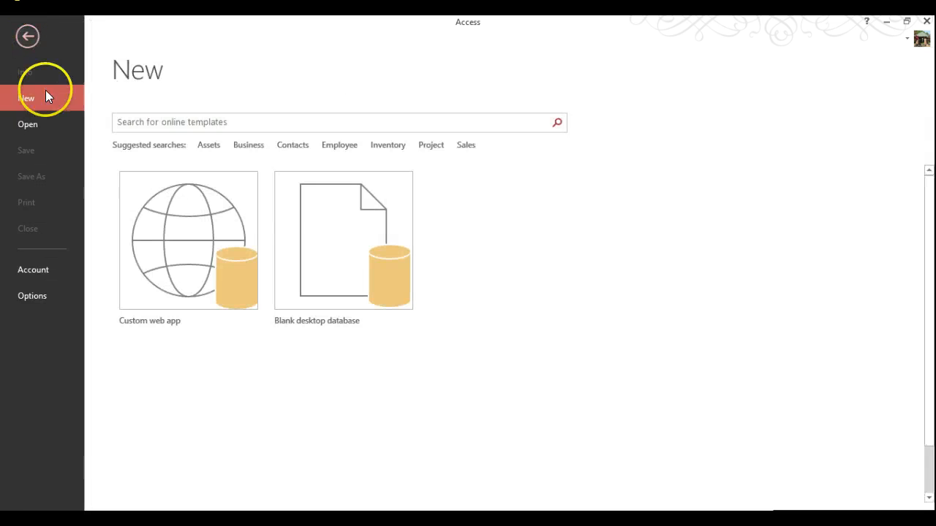
left_click(36, 130)
left_click(405, 138)
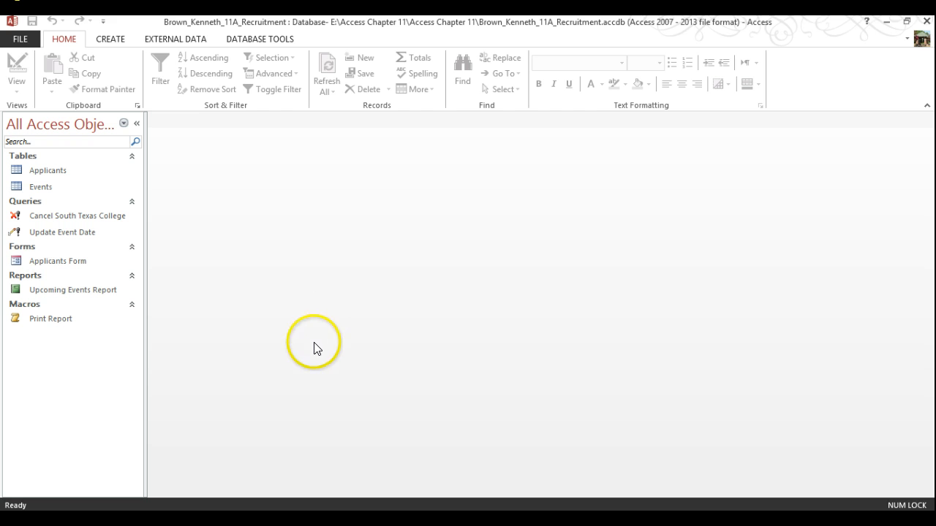
Step: Open the Upcoming Events Report in Design View, leaving its name unchanged
right_click(70, 299)
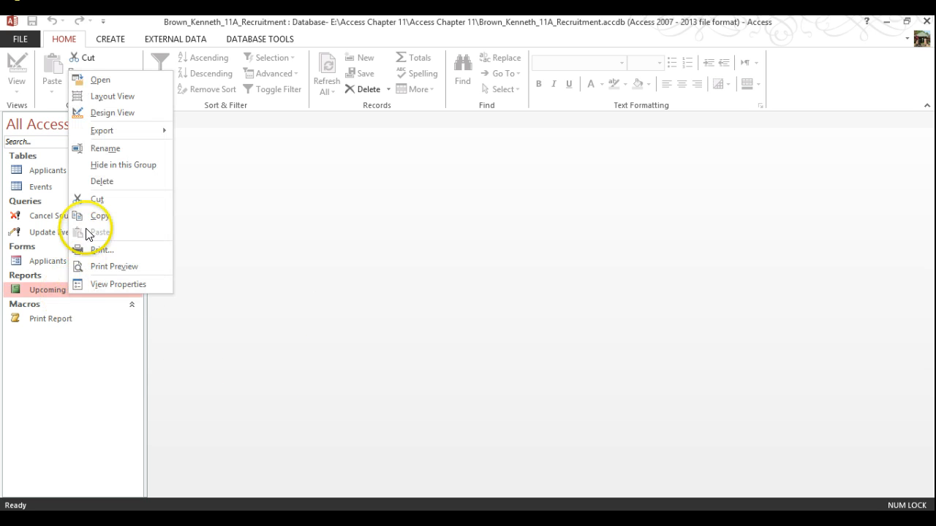
left_click(89, 148)
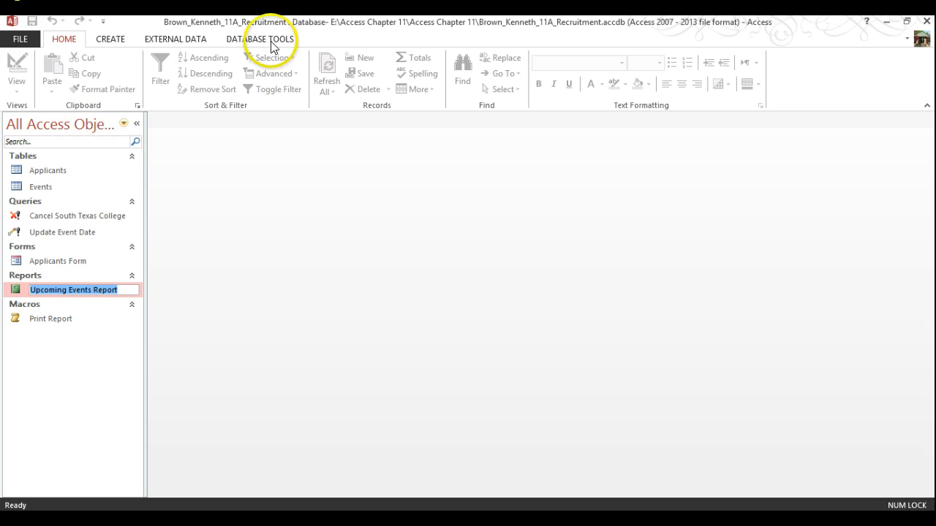
left_click(13, 291)
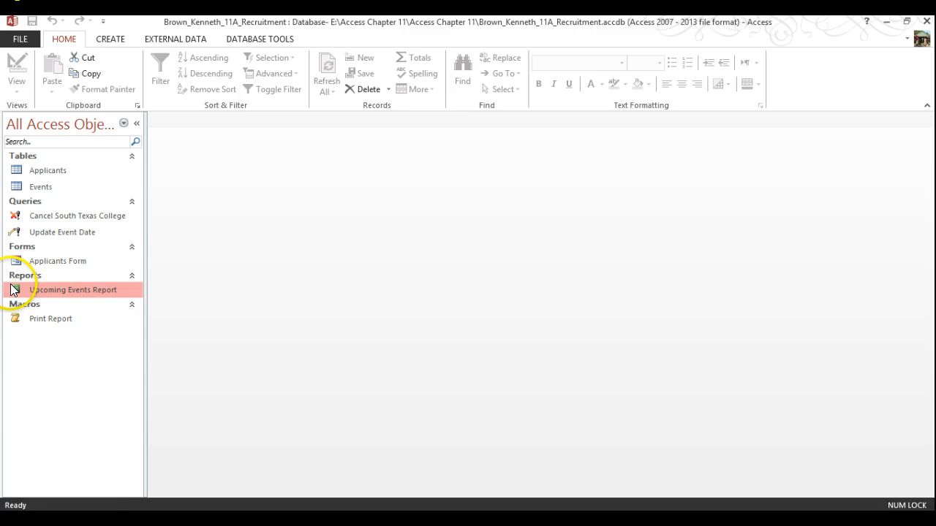
right_click(13, 290)
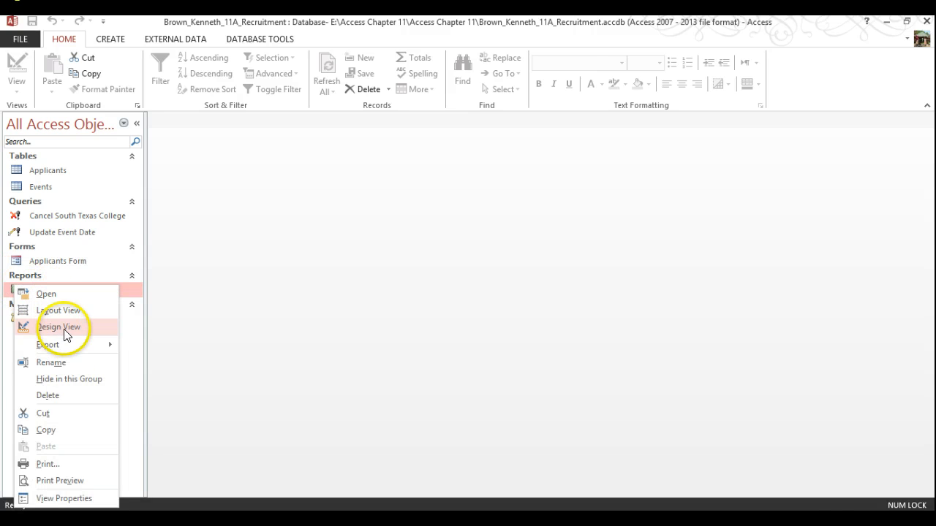
left_click(63, 325)
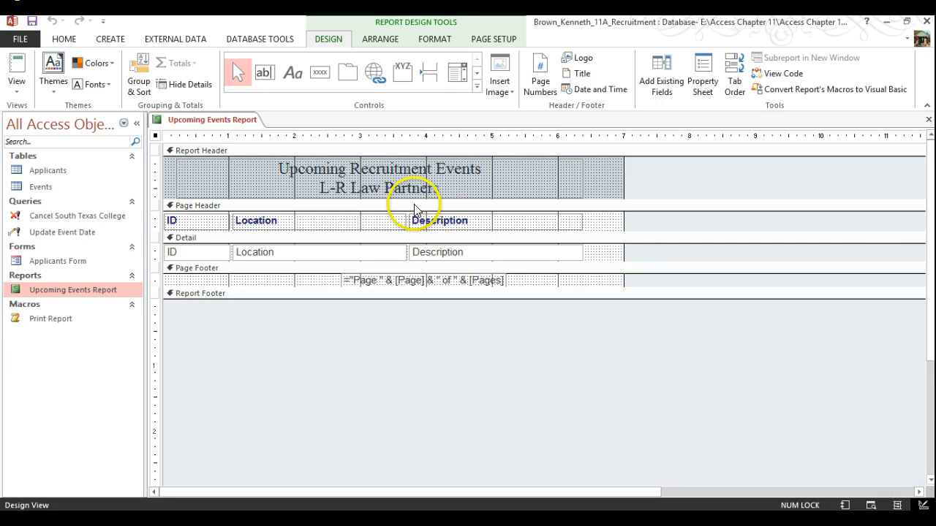
Step: Add the student's name before the report title, save the report, and close it
left_click(283, 178)
left_click(283, 177)
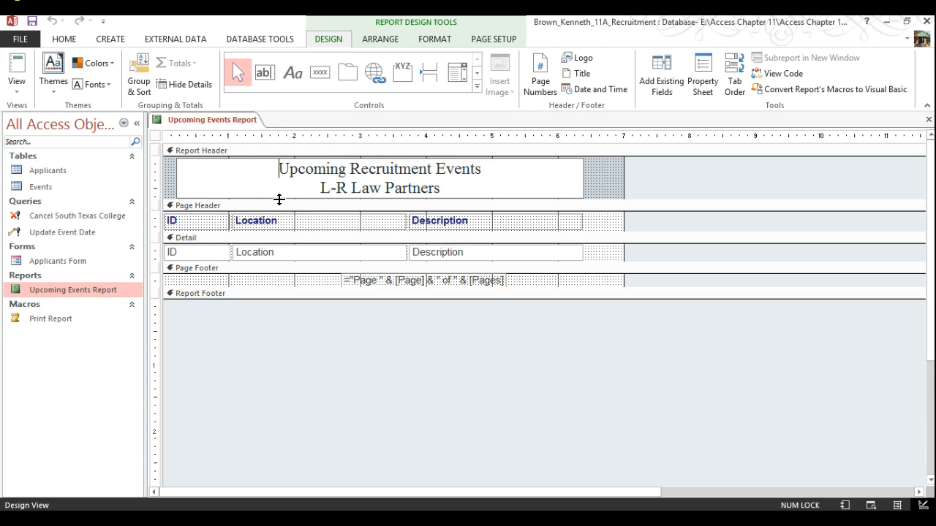
type("Brown Ke")
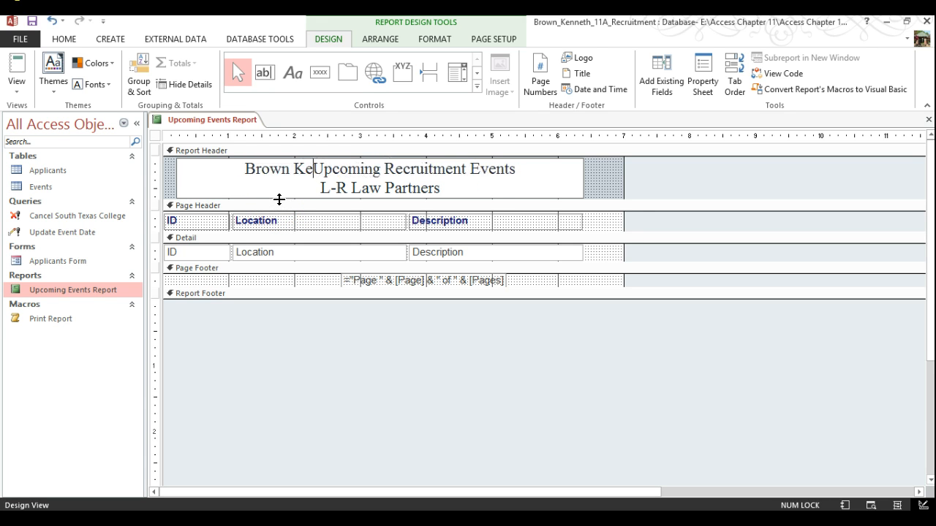
type("nneth")
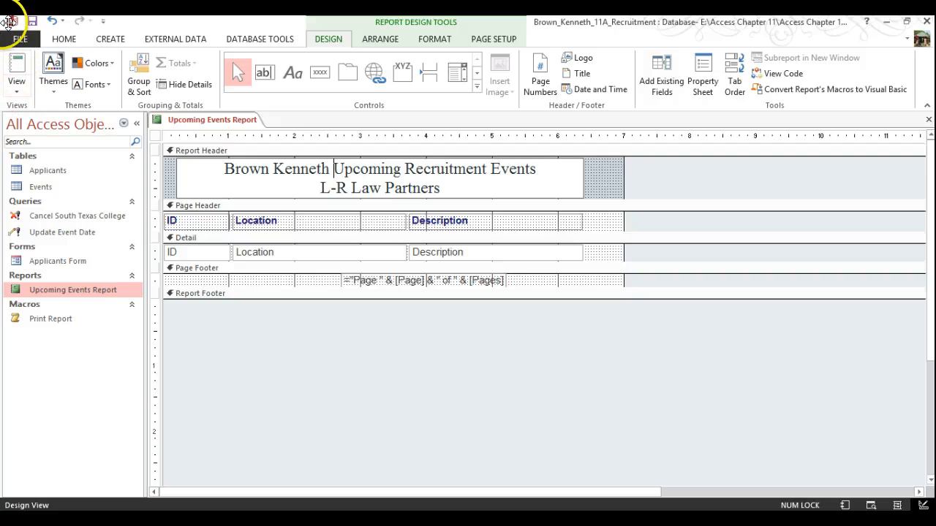
left_click(32, 21)
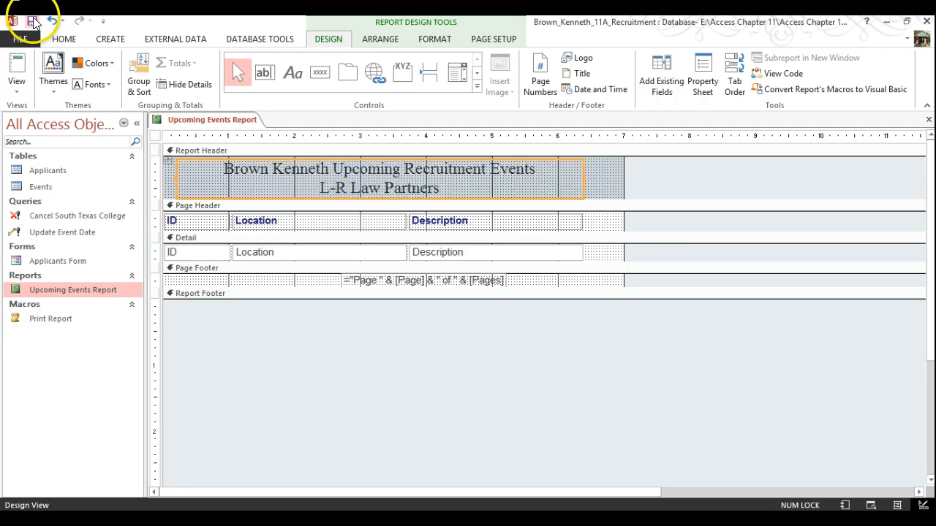
right_click(211, 120)
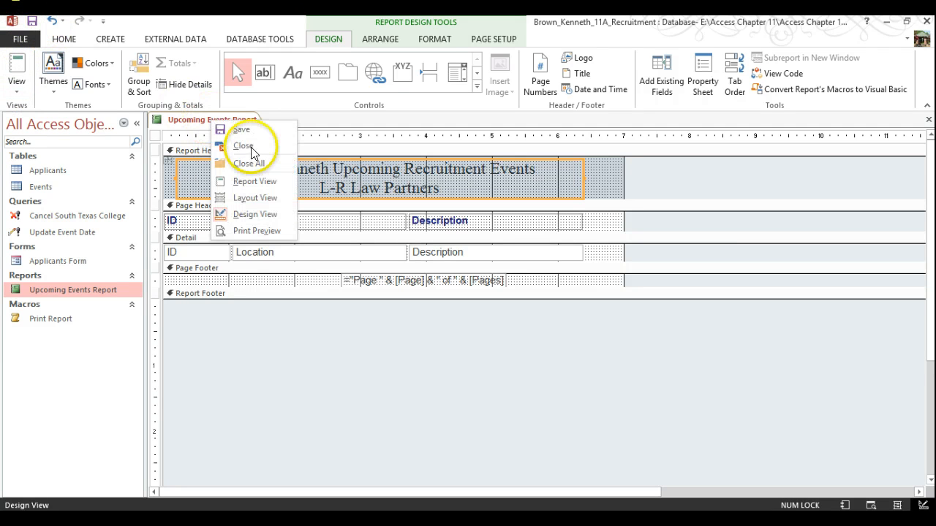
left_click(249, 146)
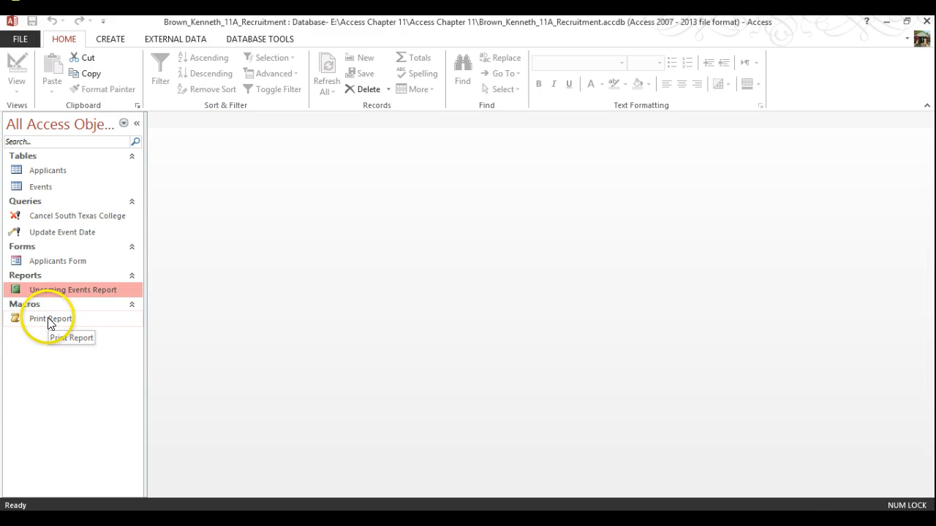
Step: Run the Print Report macro and print the report to Bullzip PDF Printer
double_click(49, 320)
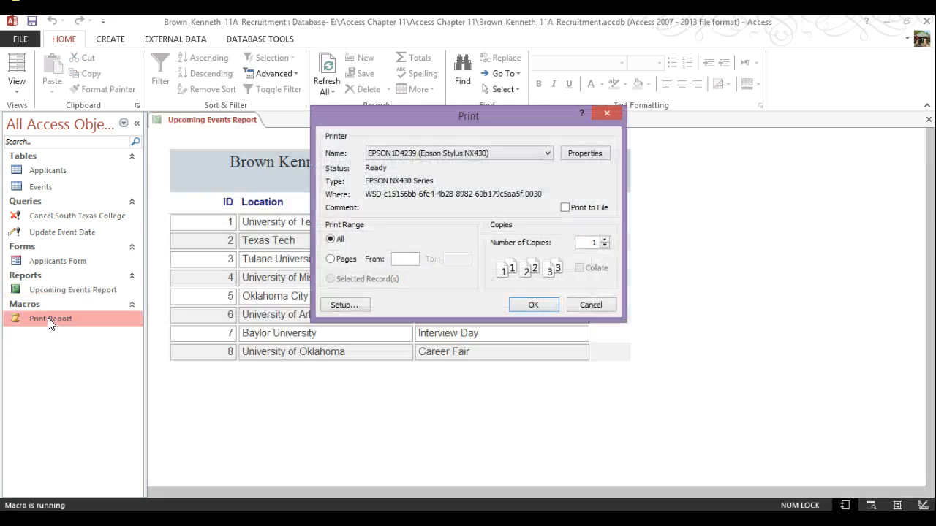
left_click_drag(478, 110, 753, 174)
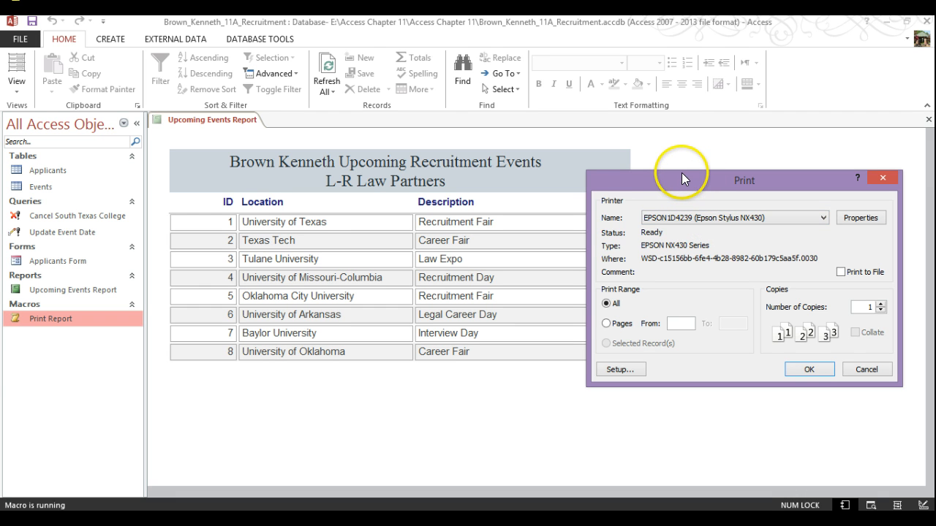
left_click(722, 220)
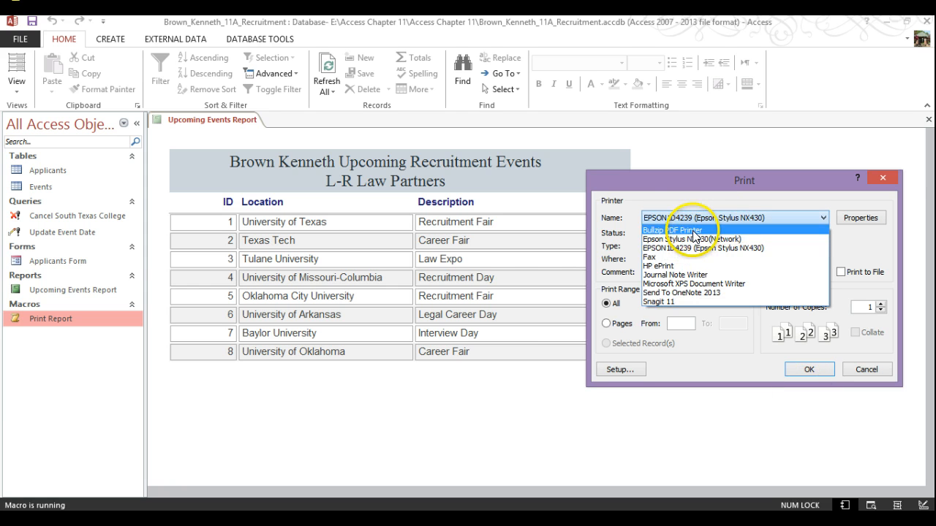
left_click(693, 233)
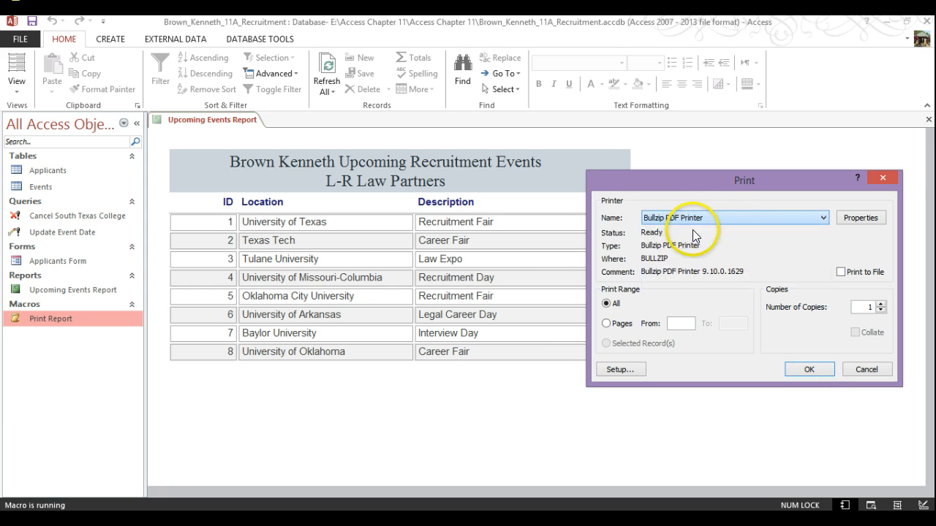
left_click(804, 370)
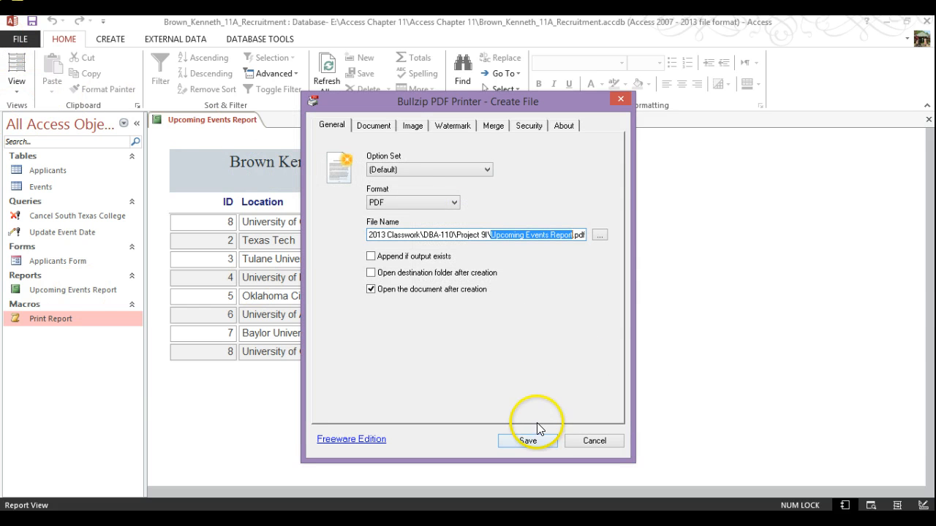
Step: Save the PDF in E:\Access Chapter 11\Access Chapter 11 with the student's name before the file name
left_click(600, 234)
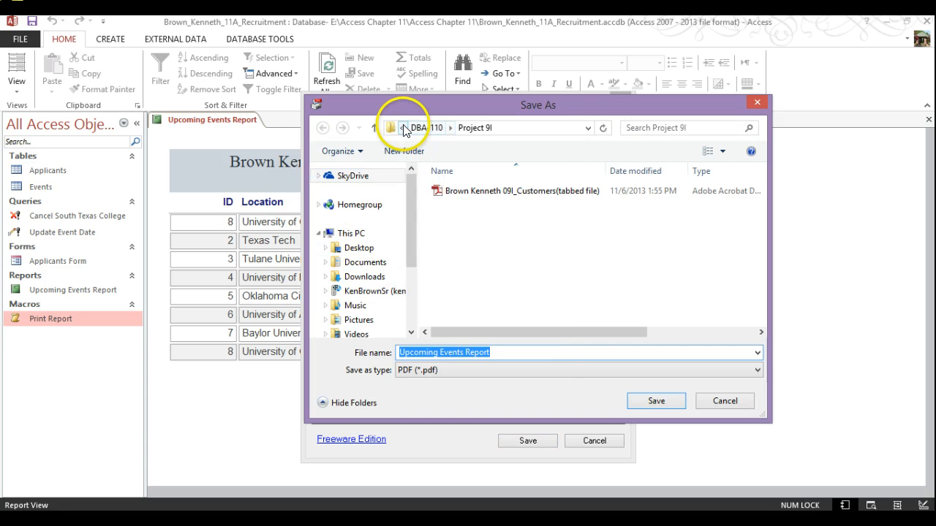
left_click(403, 127)
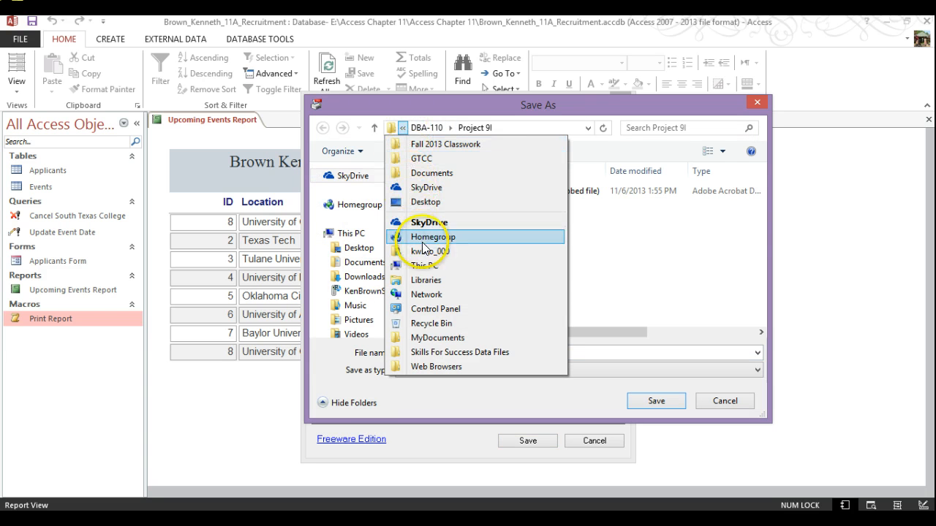
left_click(427, 269)
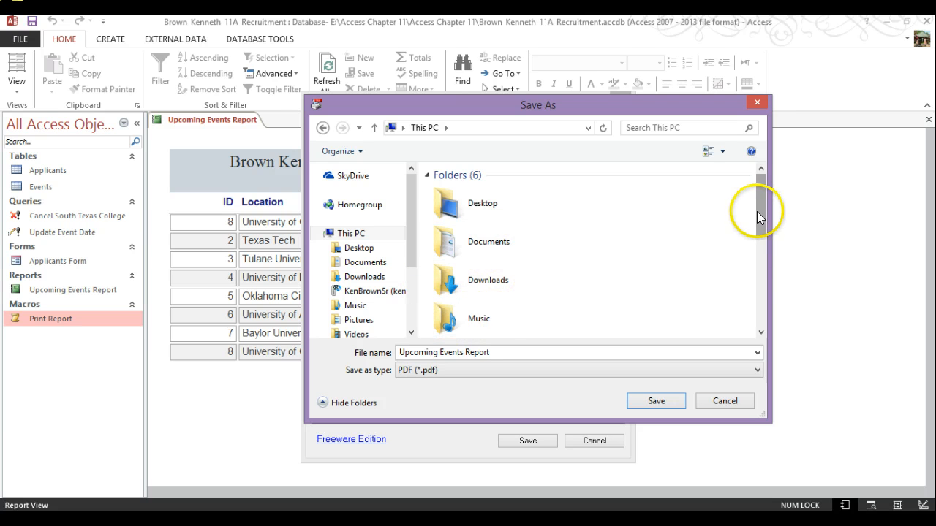
left_click_drag(758, 211, 762, 314)
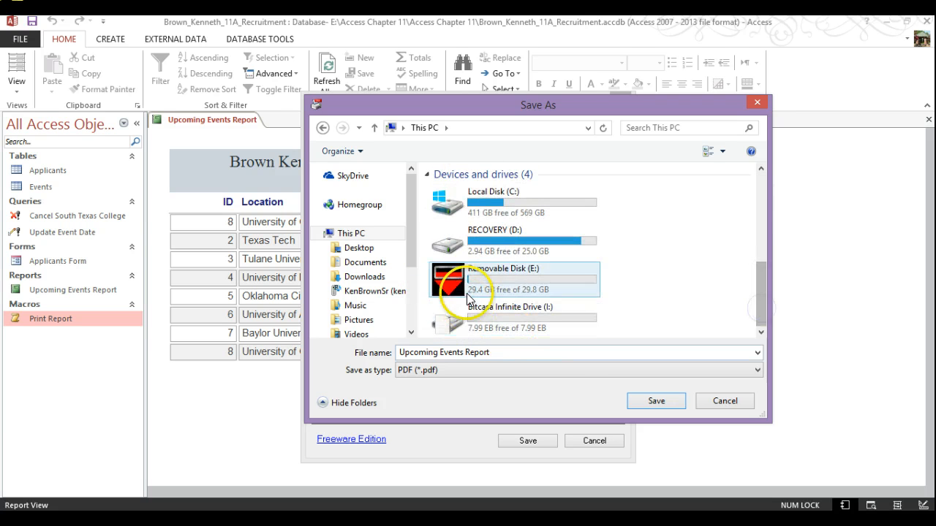
double_click(474, 269)
double_click(481, 219)
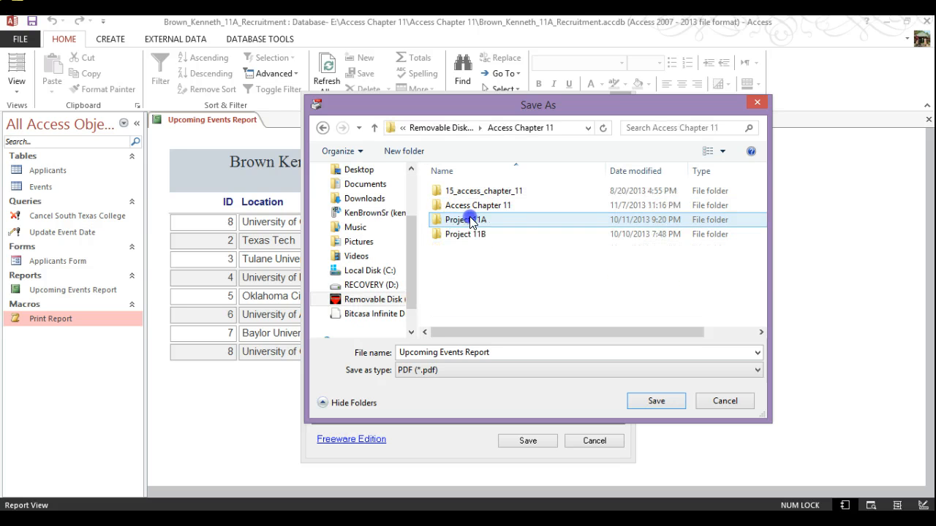
left_click(498, 205)
double_click(499, 205)
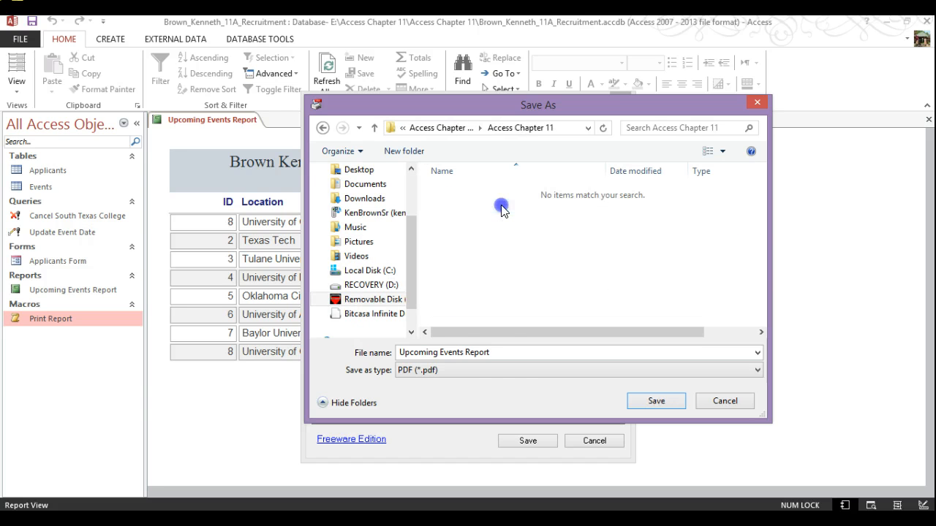
triple_click(487, 354)
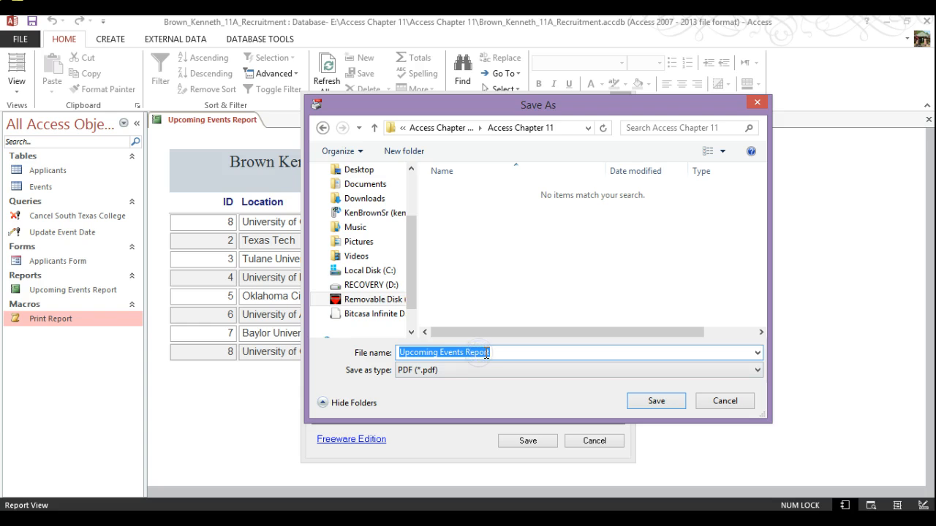
key("Home")
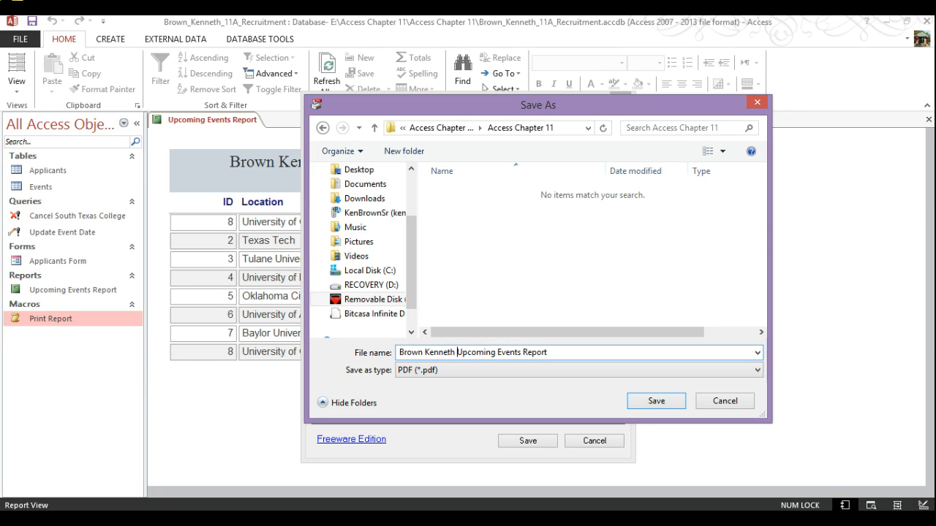
left_click(661, 402)
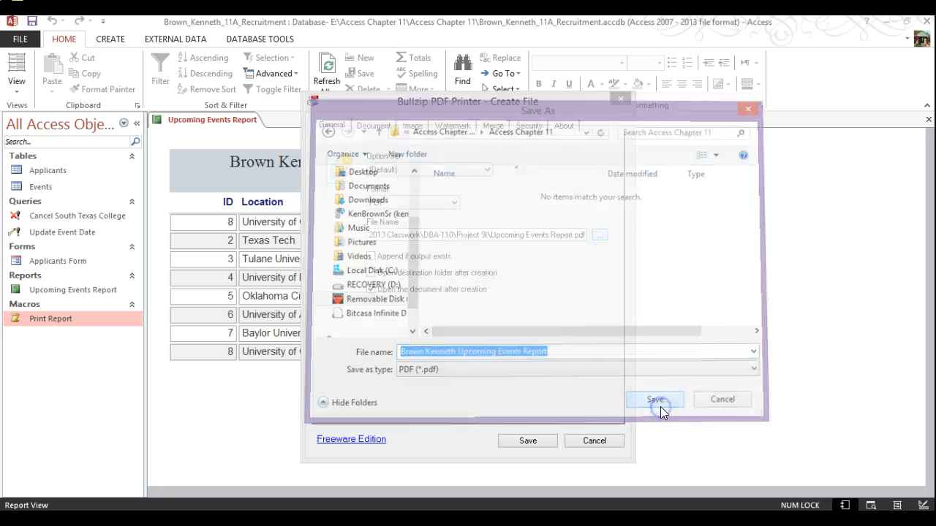
Step: Create the Upcoming Events Report PDF and review it in Adobe Reader
left_click(533, 442)
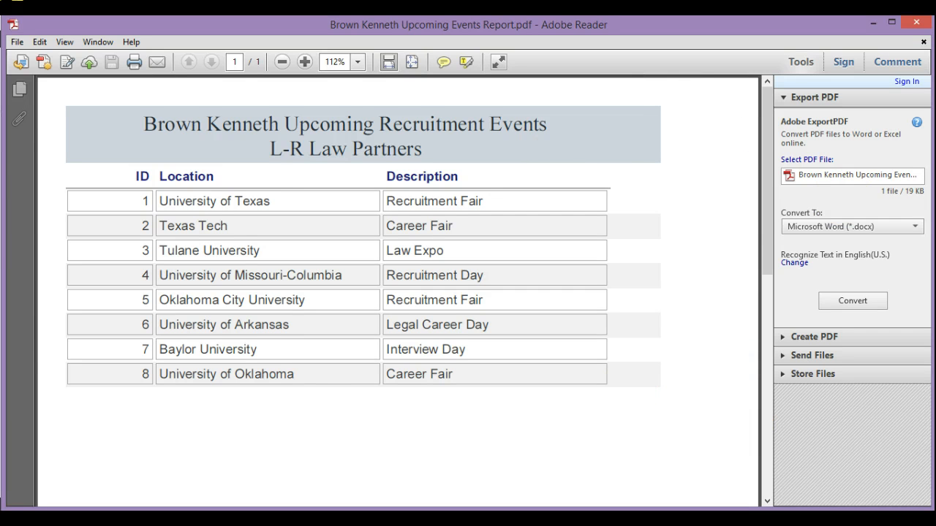
Step: Close the PDF, the Upcoming Events Report and the recruitment database
left_click(919, 26)
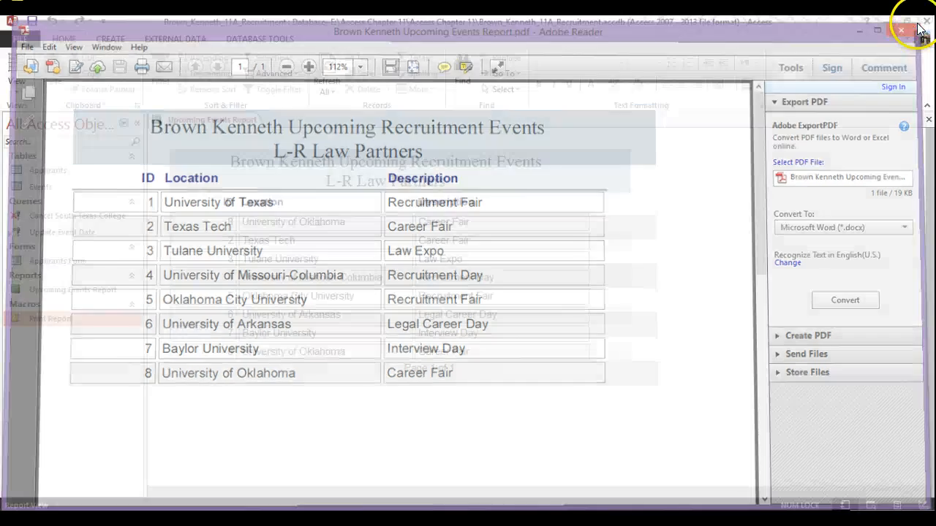
right_click(211, 120)
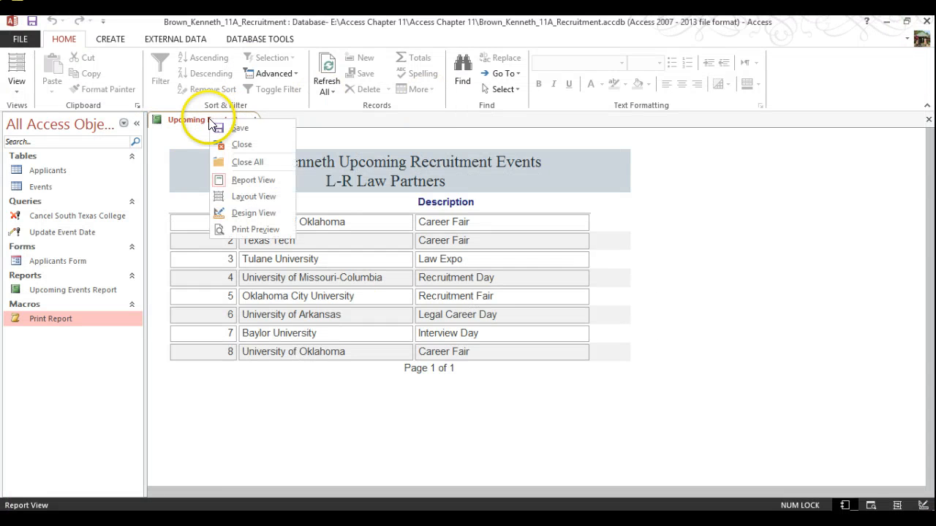
left_click(257, 145)
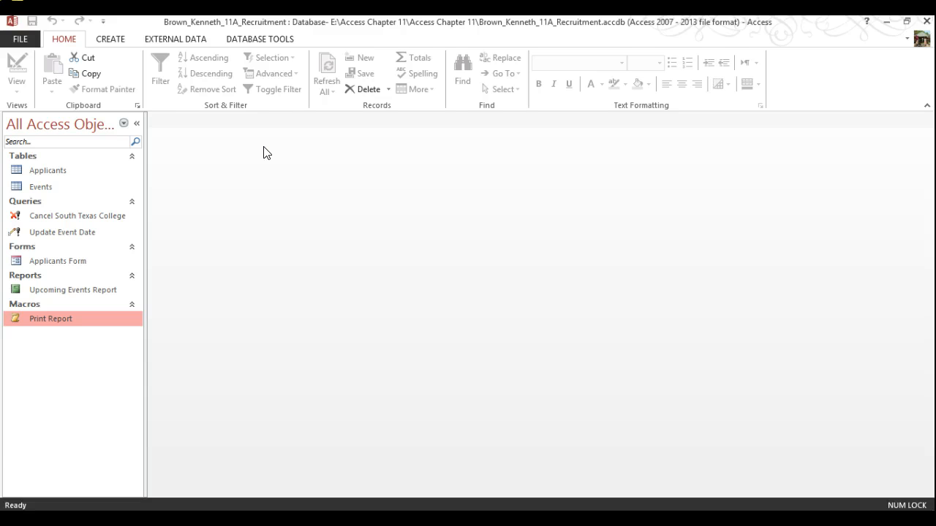
left_click(271, 142)
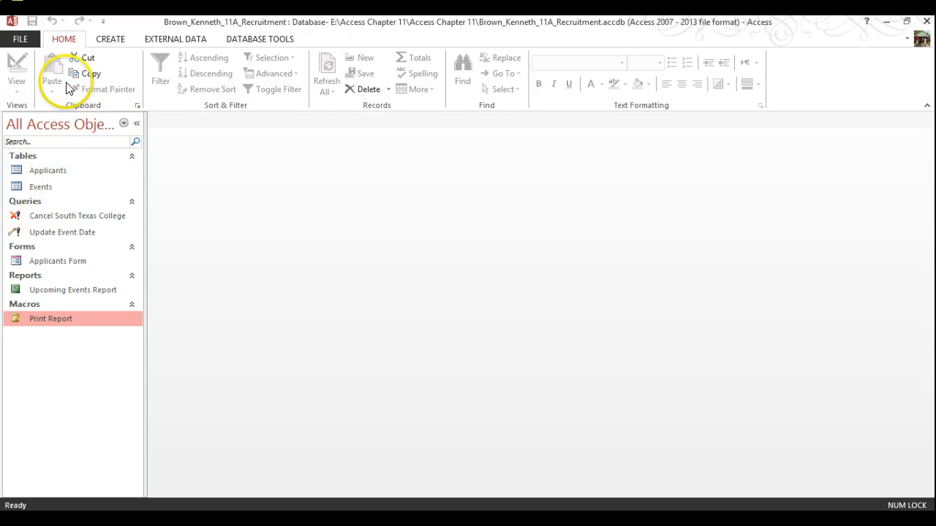
left_click(22, 44)
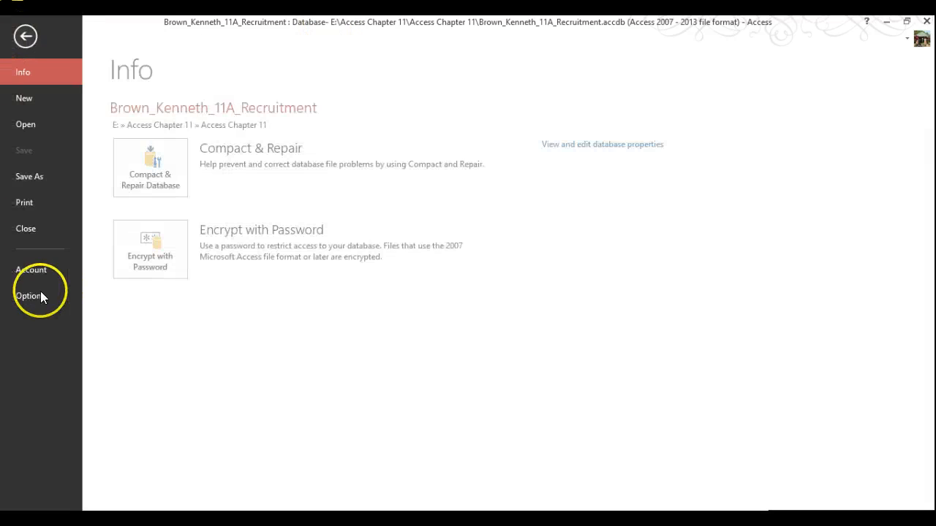
left_click(31, 232)
Step: Open a11A_Lawyers from E:\Access Chapter 11\15_access_chapter_11
left_click(21, 37)
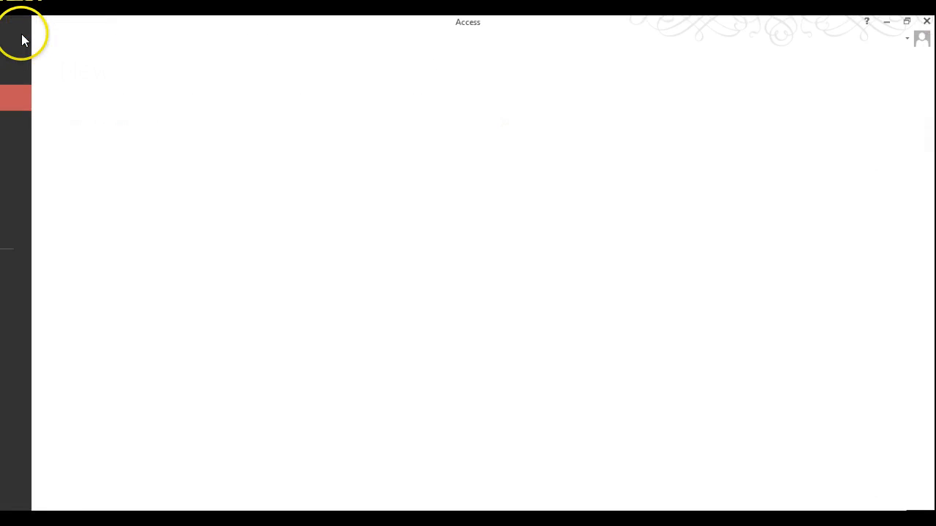
left_click(28, 129)
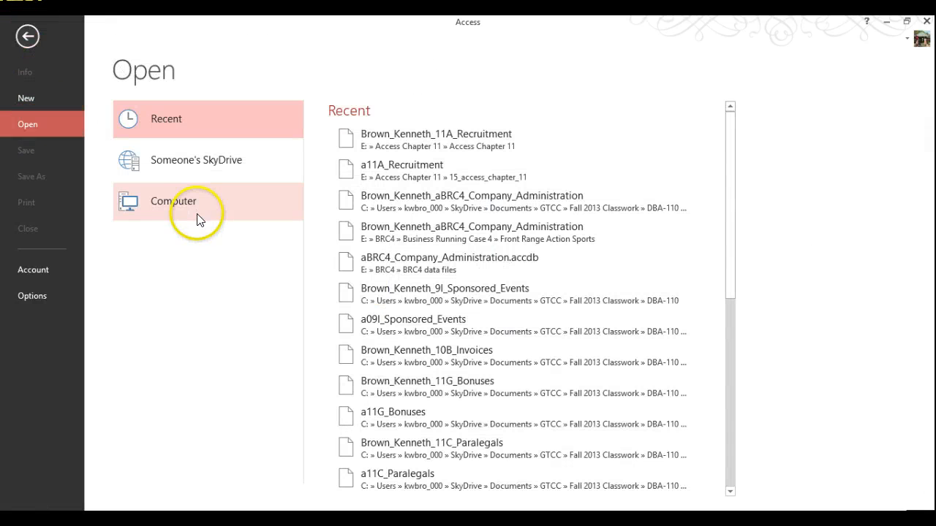
left_click(179, 203)
left_click(365, 208)
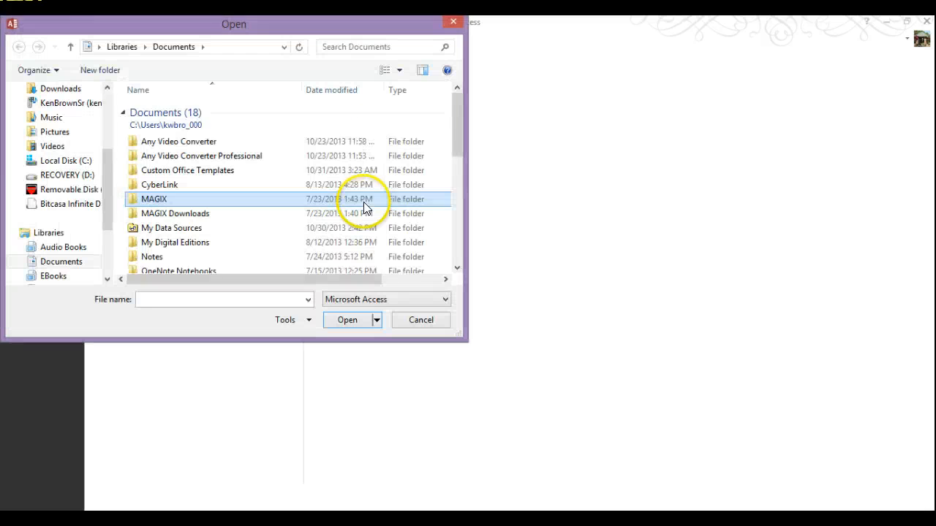
left_click(64, 190)
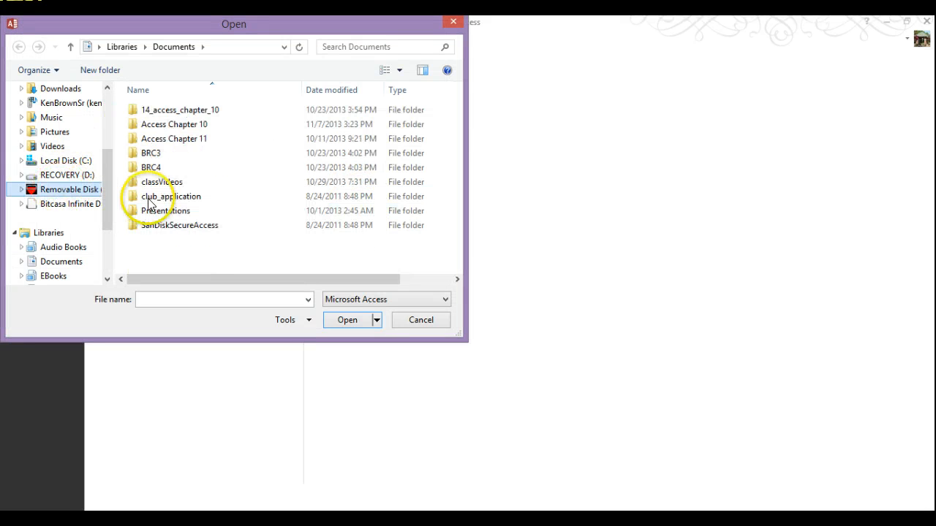
double_click(187, 141)
double_click(183, 110)
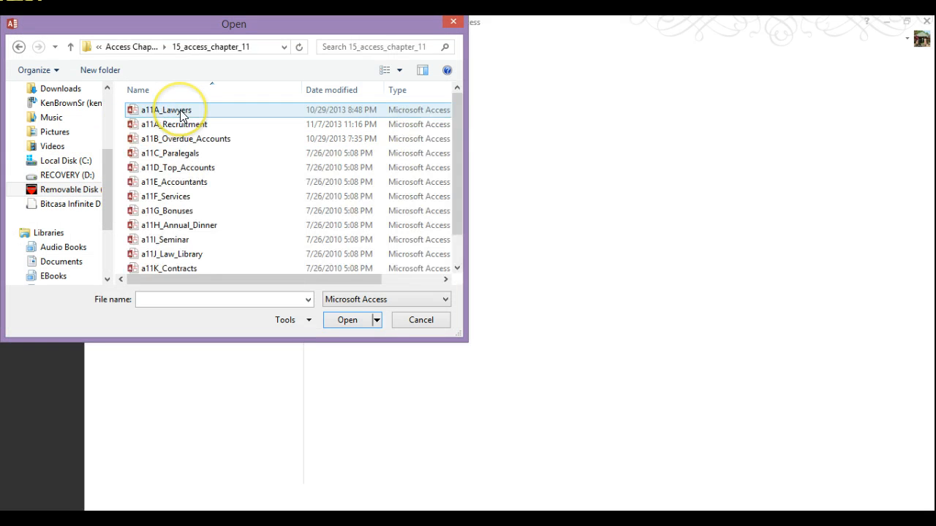
double_click(165, 111)
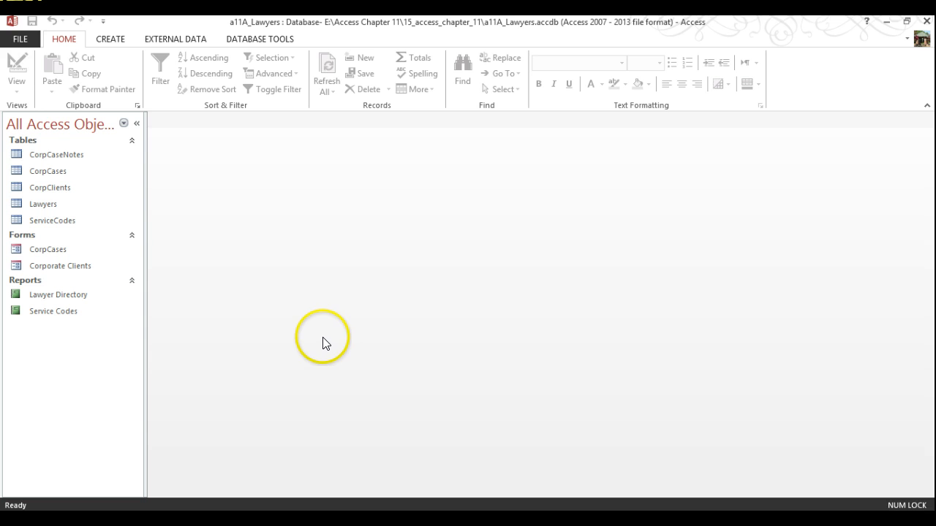
Step: Save a student-named 11A_Lawyers copy of the database in E:\Access Chapter 11\Access Chapter 11
left_click(20, 38)
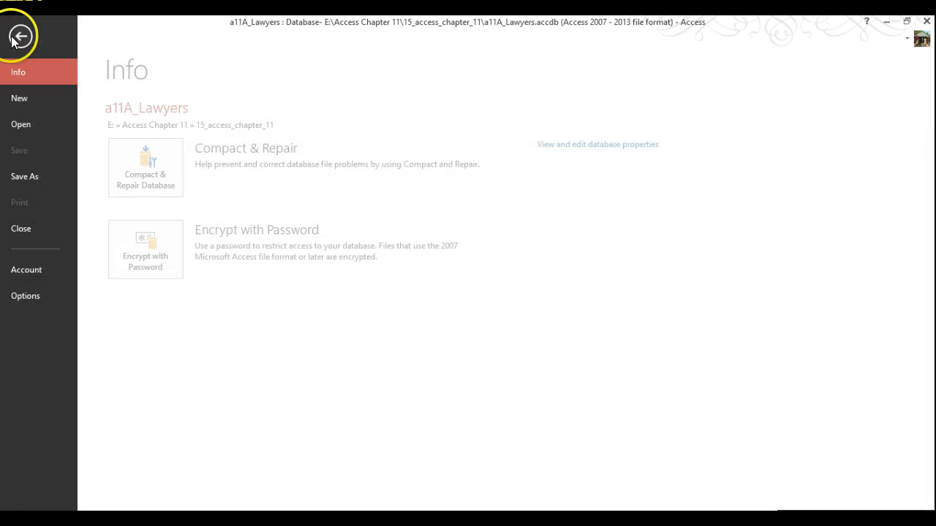
left_click(38, 179)
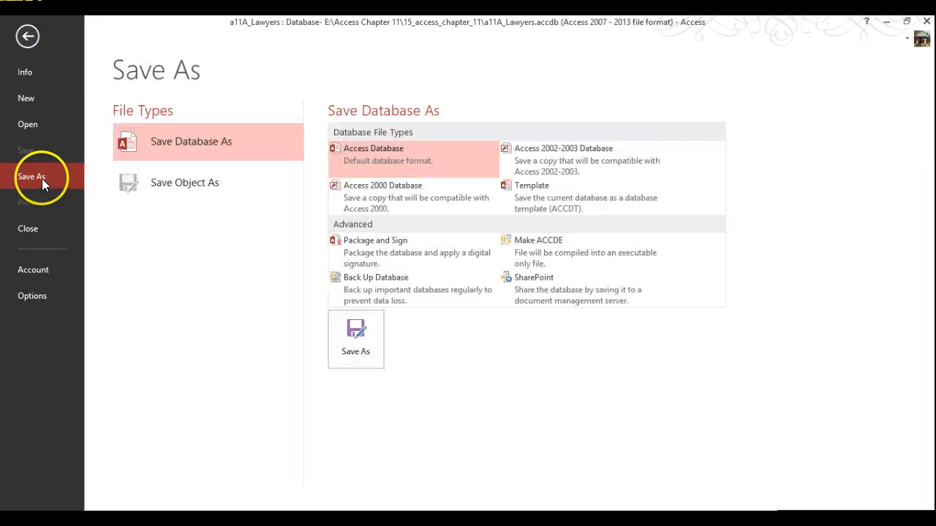
left_click(367, 351)
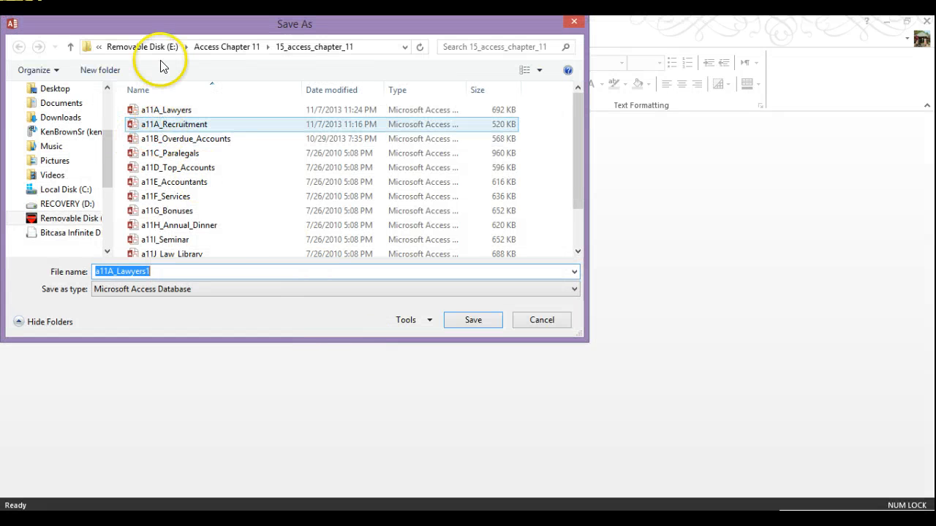
left_click(172, 48)
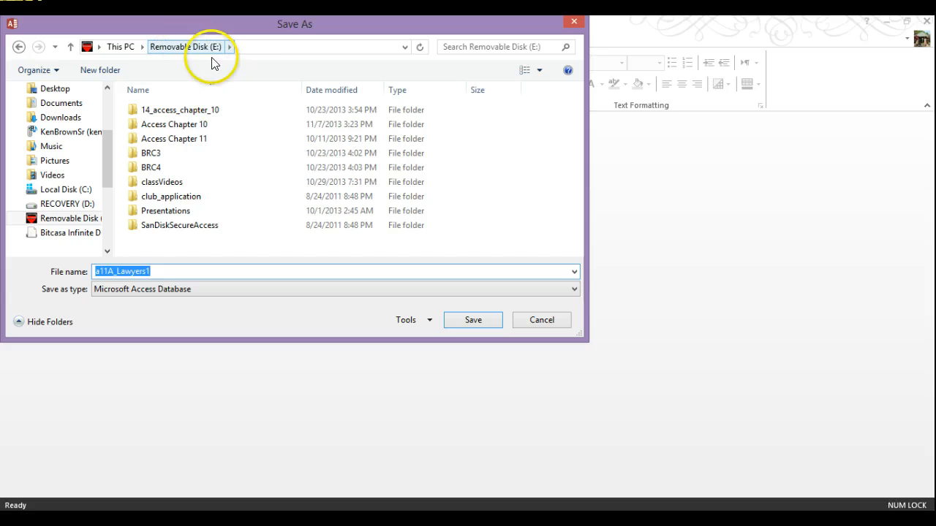
left_click(179, 139)
double_click(180, 139)
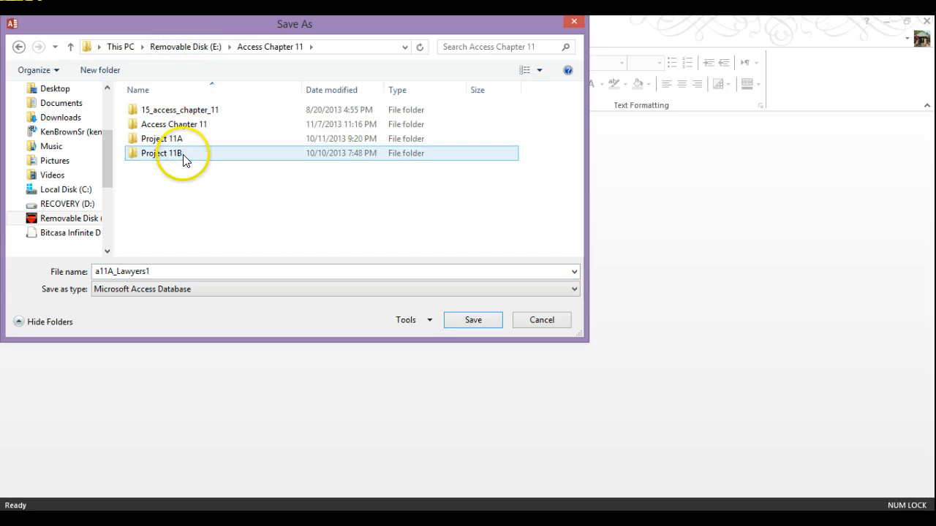
double_click(182, 128)
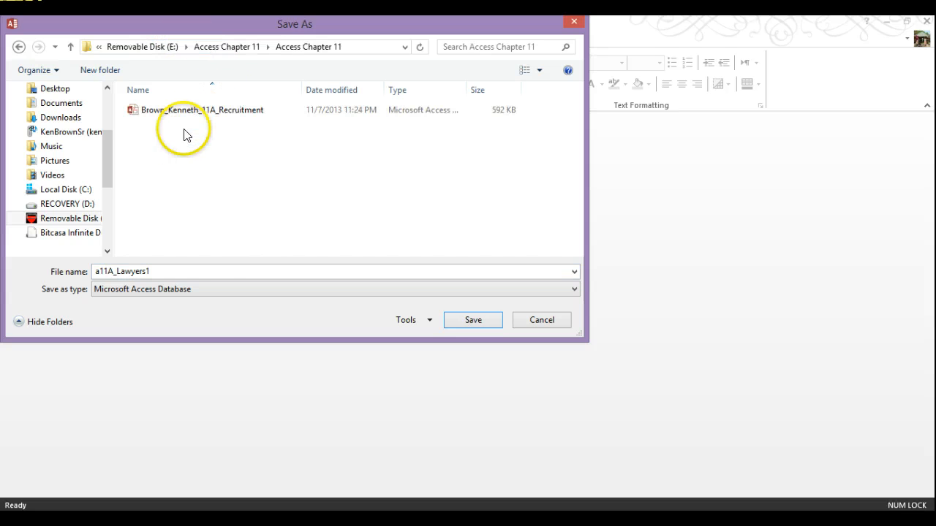
double_click(169, 272)
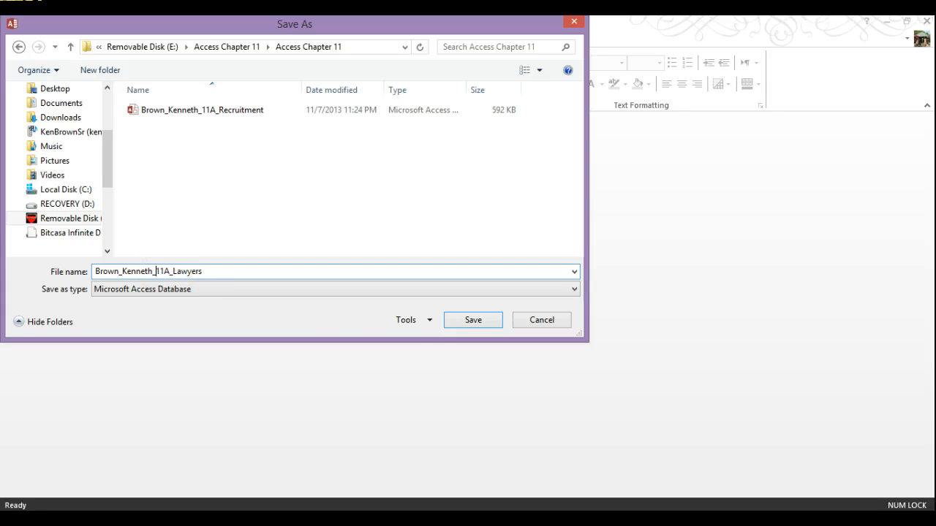
left_click(454, 326)
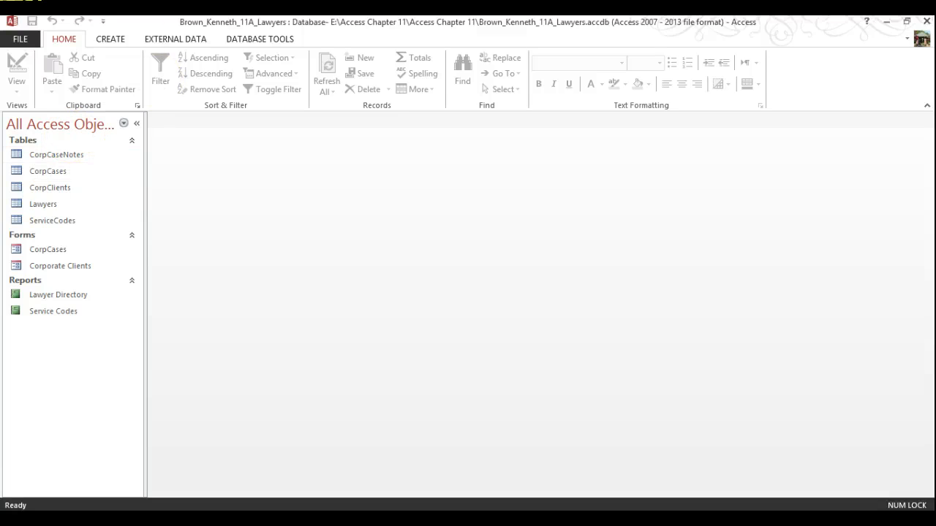
Step: Launch the Database Splitter from Database Tools and choose Split Database
left_click(260, 40)
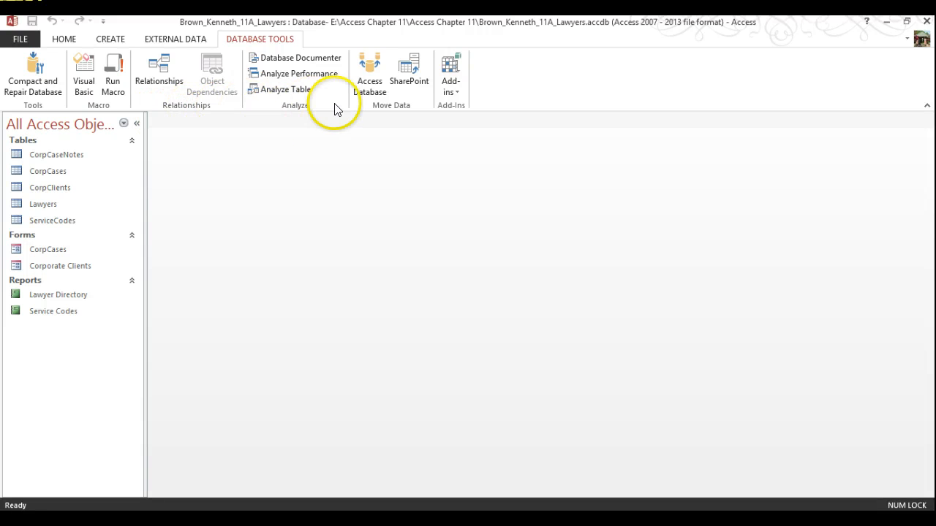
left_click(377, 83)
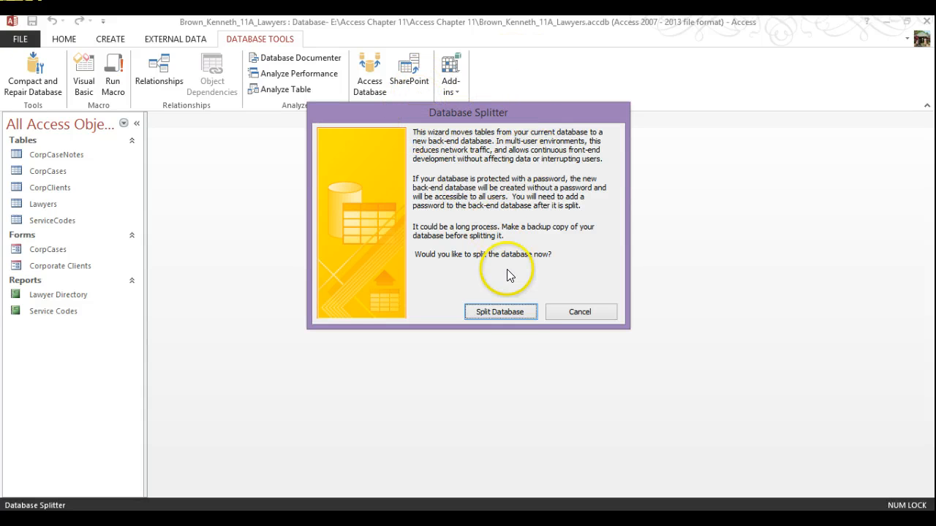
left_click(500, 315)
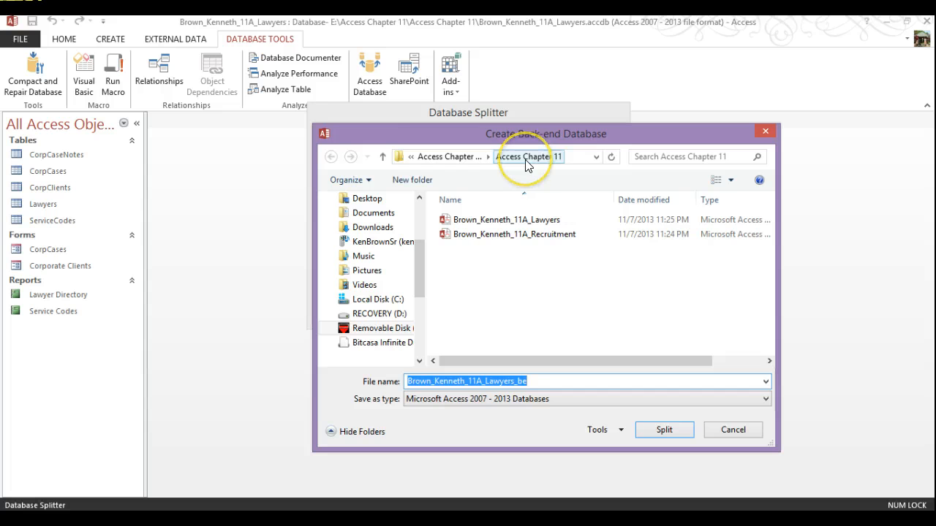
Step: Split the database into an 11A_Lawyers_be back-end file in the Access Chapter 11 folder
left_click(410, 157)
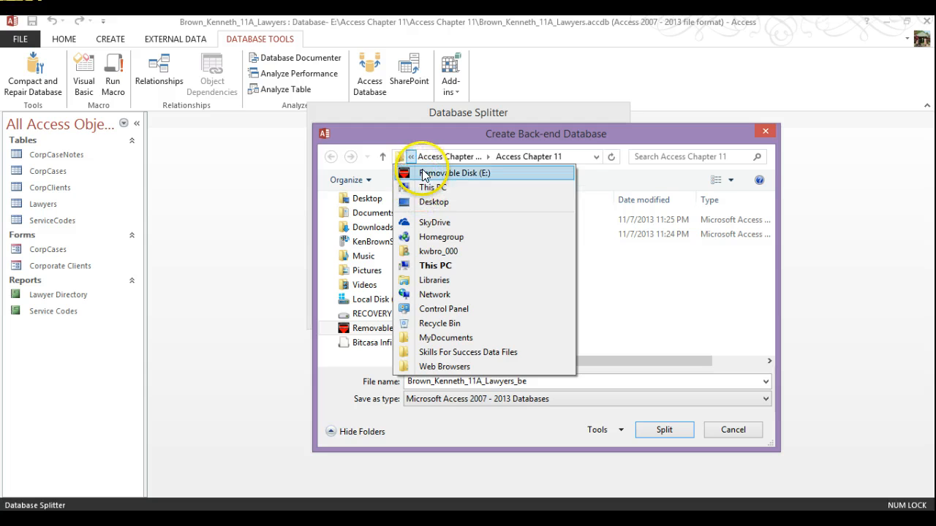
mouse_move(423, 157)
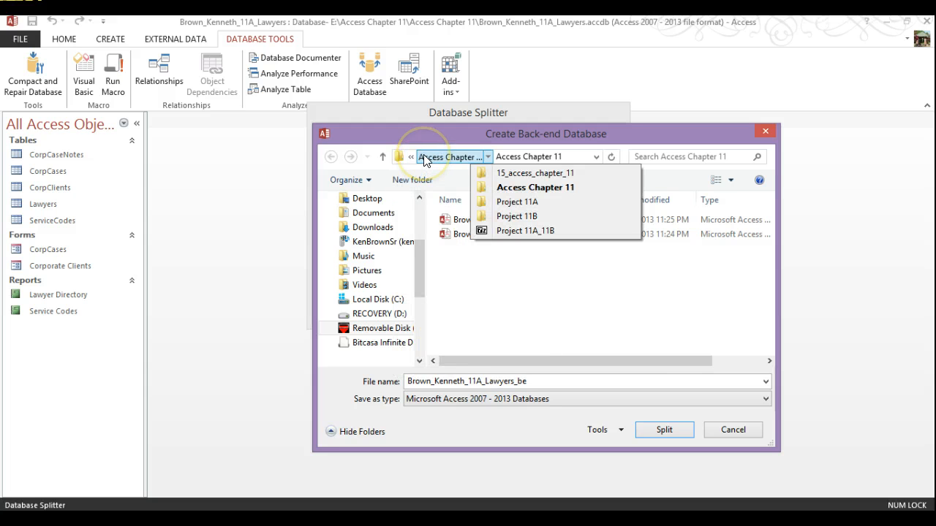
left_click(534, 157)
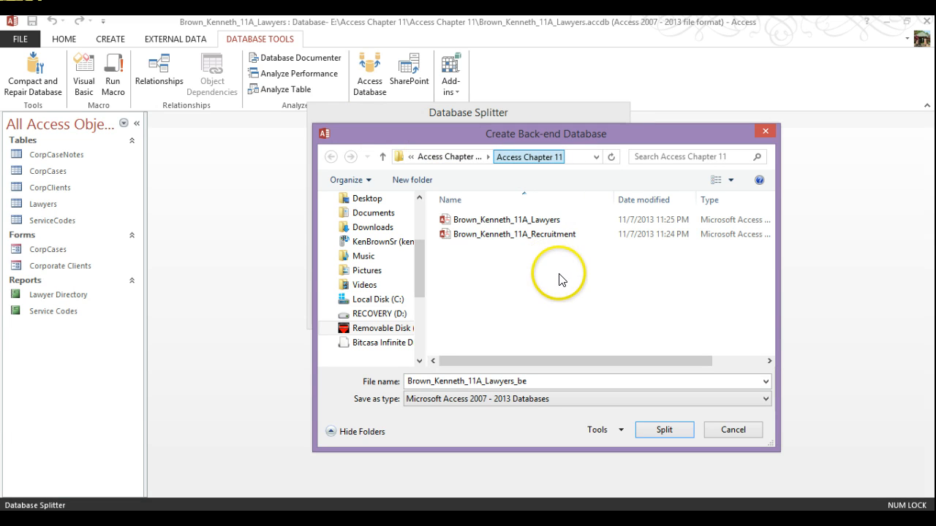
left_click(457, 235)
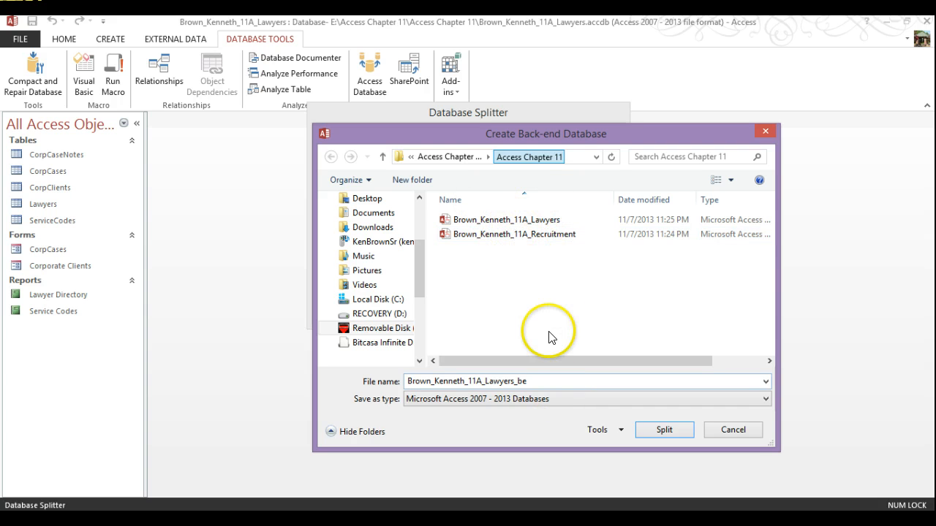
left_click(524, 236)
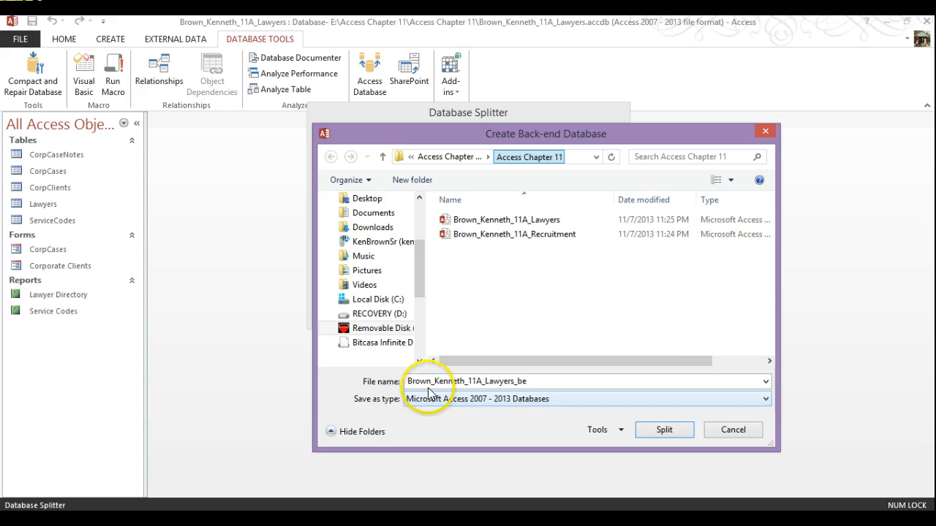
double_click(527, 380)
left_click_drag(527, 380, 517, 381)
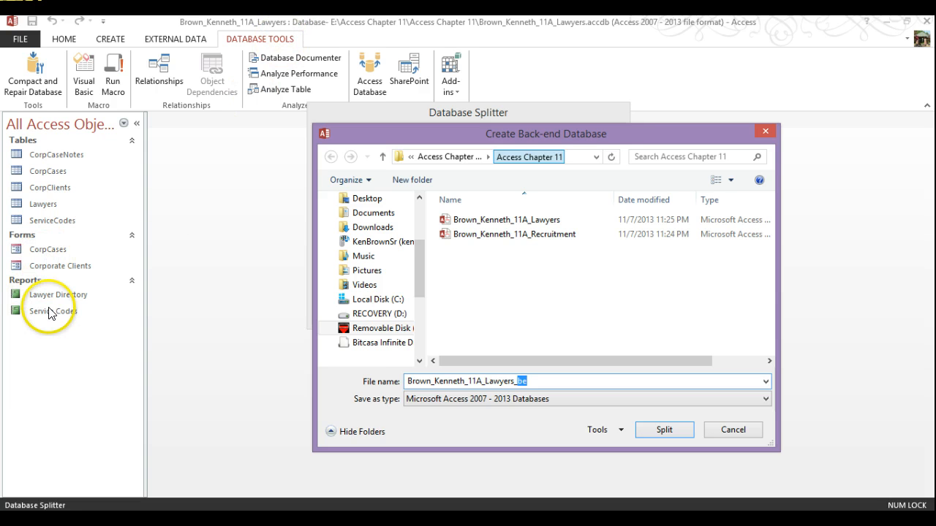
left_click(662, 429)
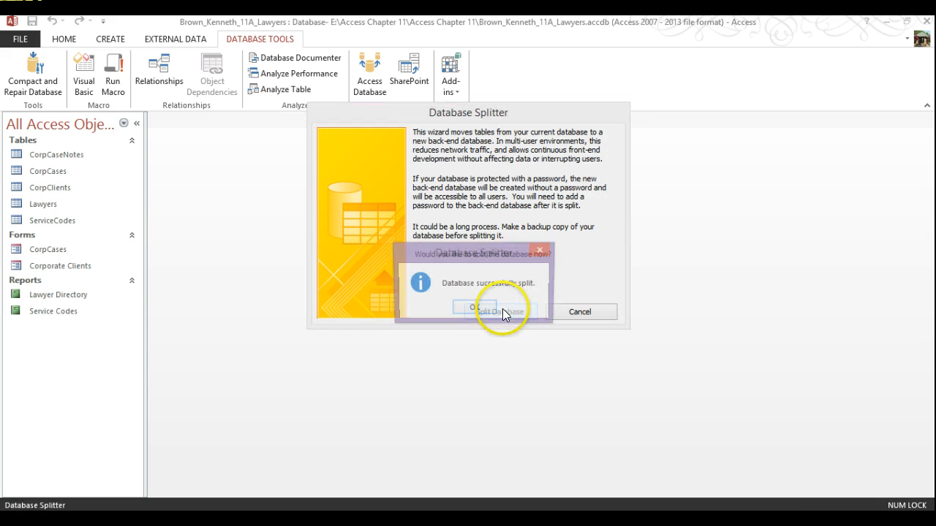
left_click(475, 310)
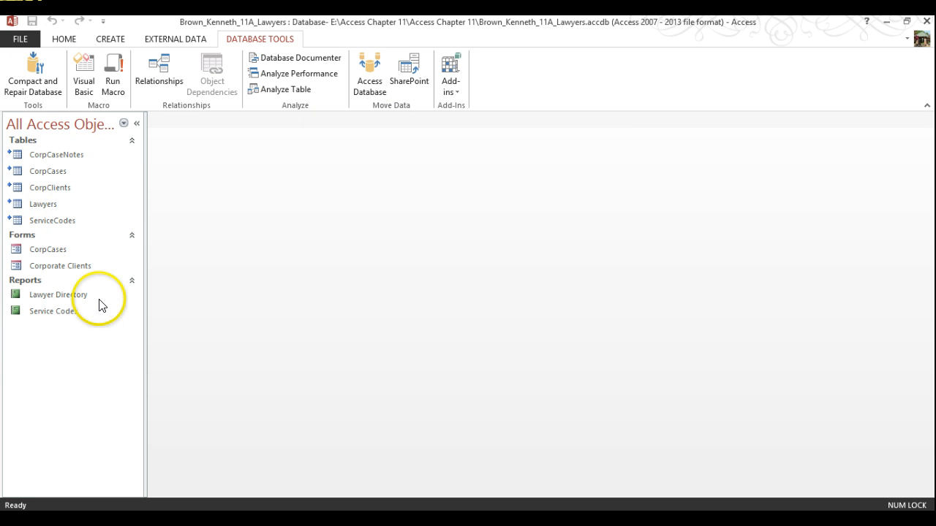
Step: Verify the linked tables point to the _be back-end, then launch Word from Start
mouse_move(10, 158)
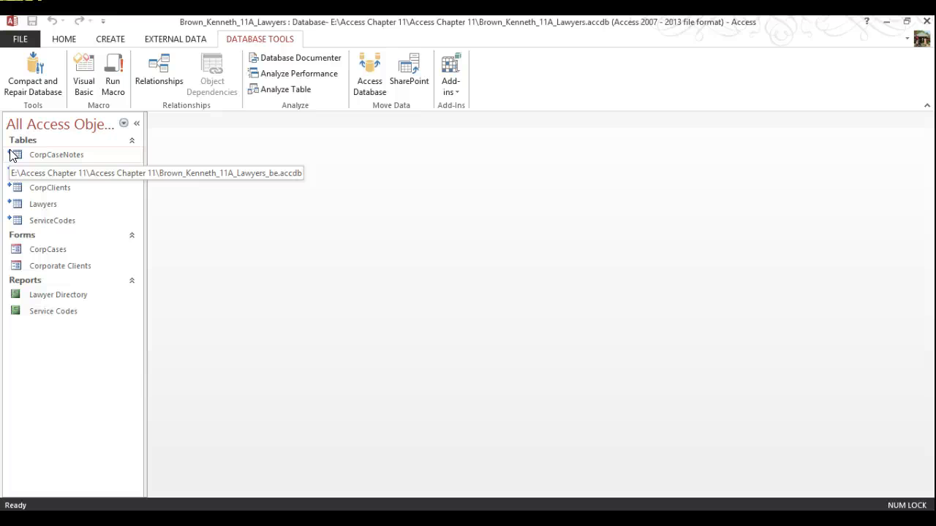
mouse_move(11, 190)
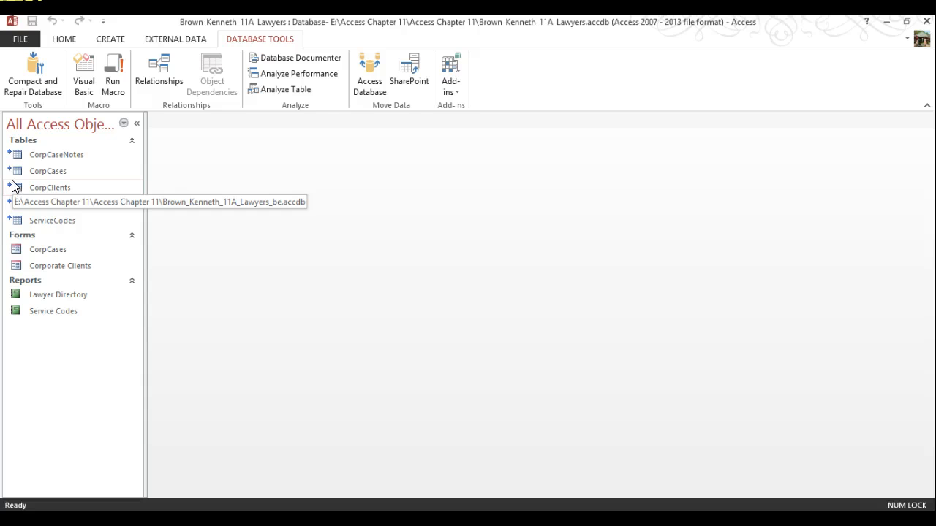
left_click(204, 315)
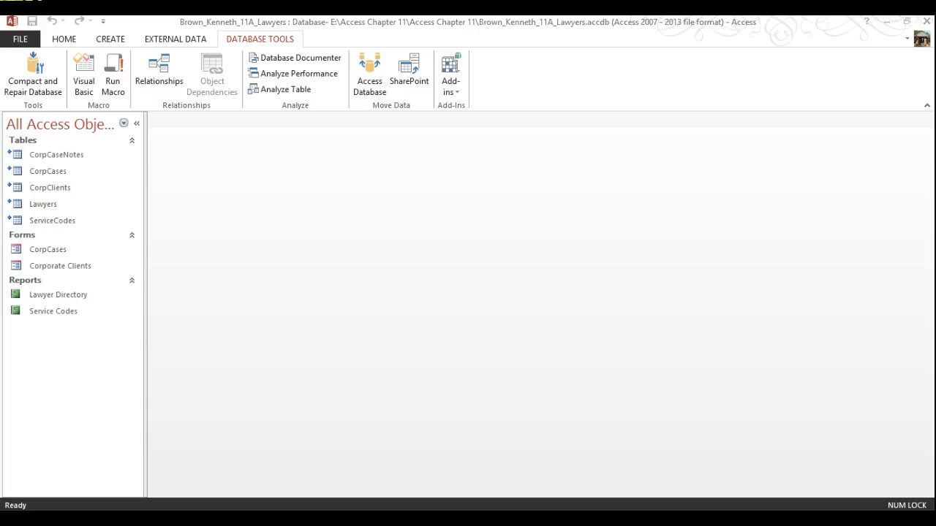
key("super")
left_click(104, 348)
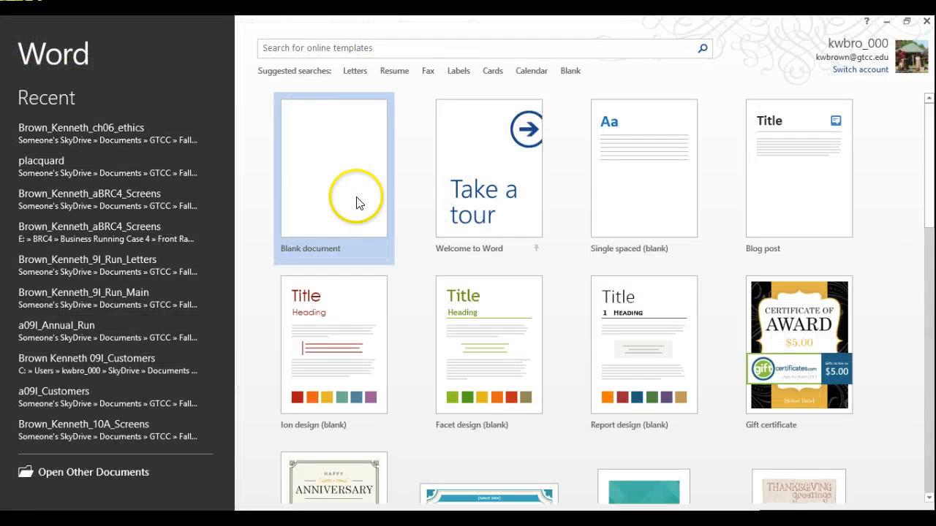
Step: Create a blank document whose header lists the student's name, DBA110 FJT02 with instructor, and Chapter 11
left_click(348, 189)
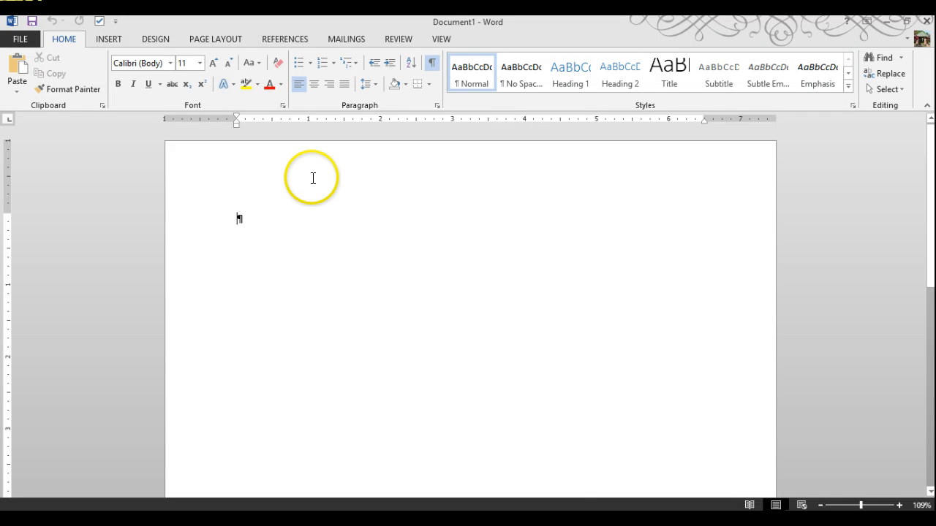
double_click(314, 180)
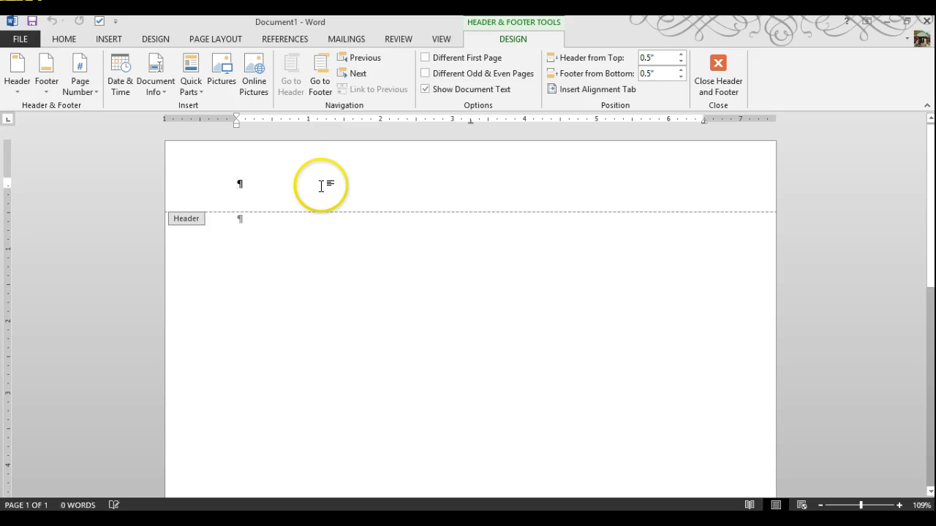
type("Kennet")
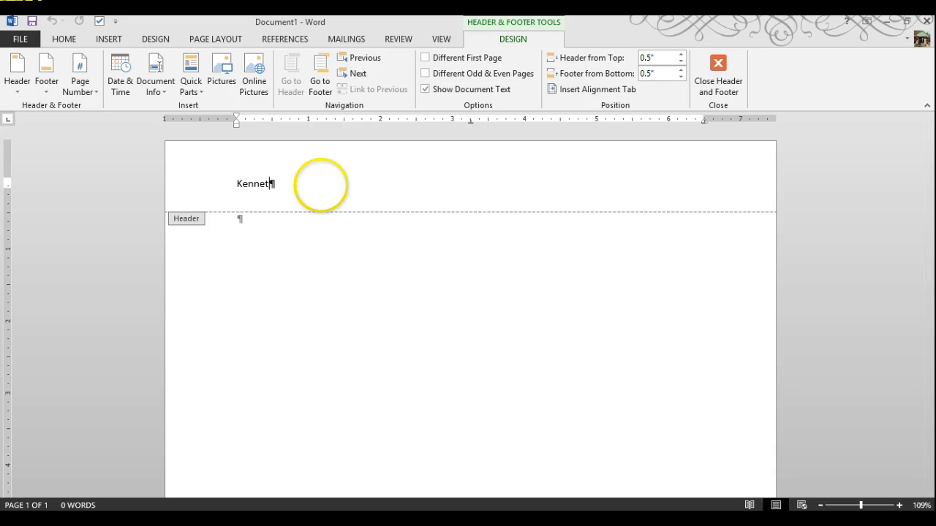
type("h Brown")
key("Return")
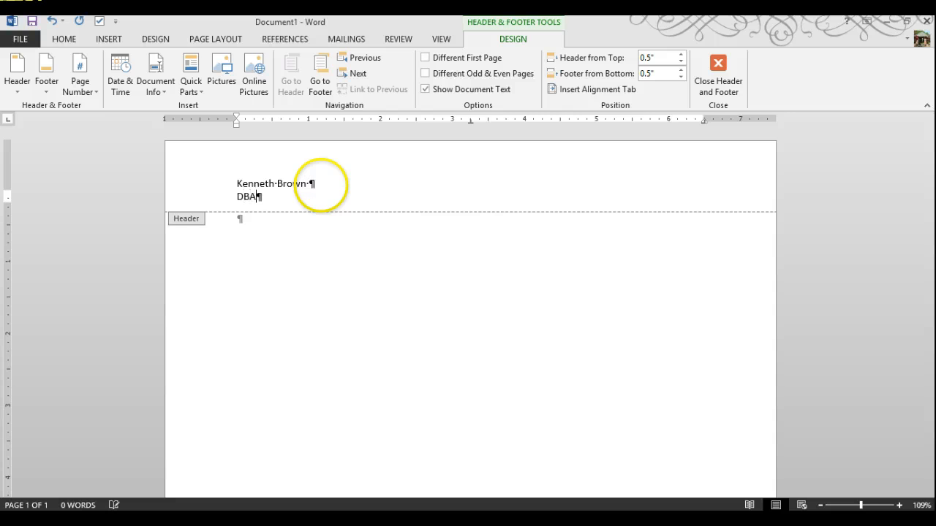
type("DBA110 FJT")
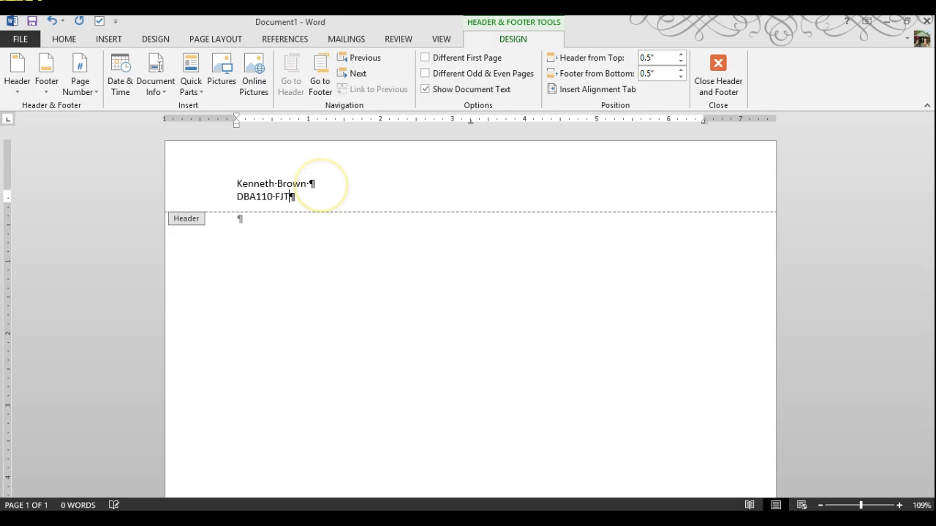
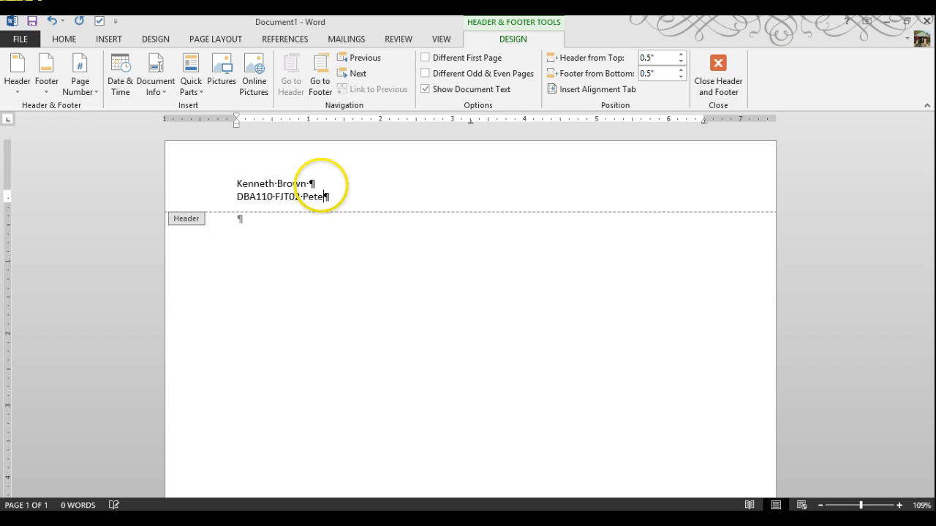
key("Return")
type("Cha")
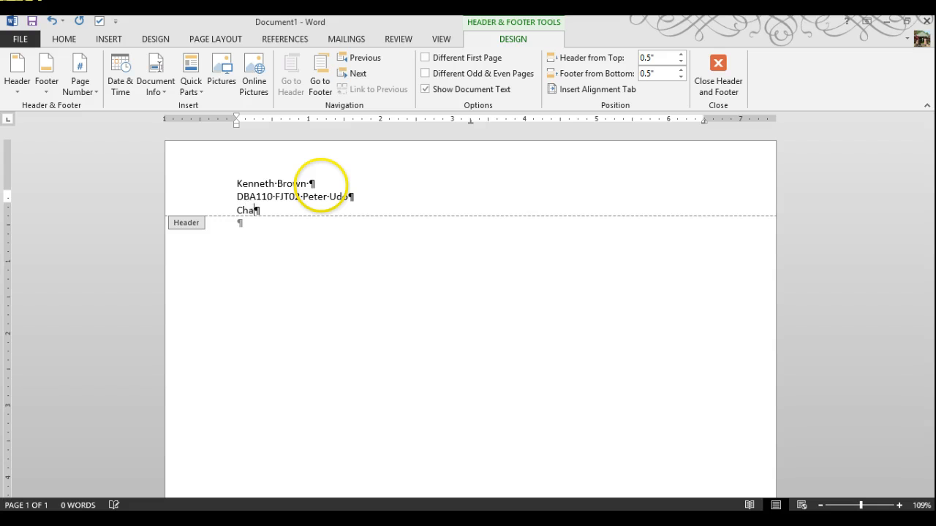
type("pter 11")
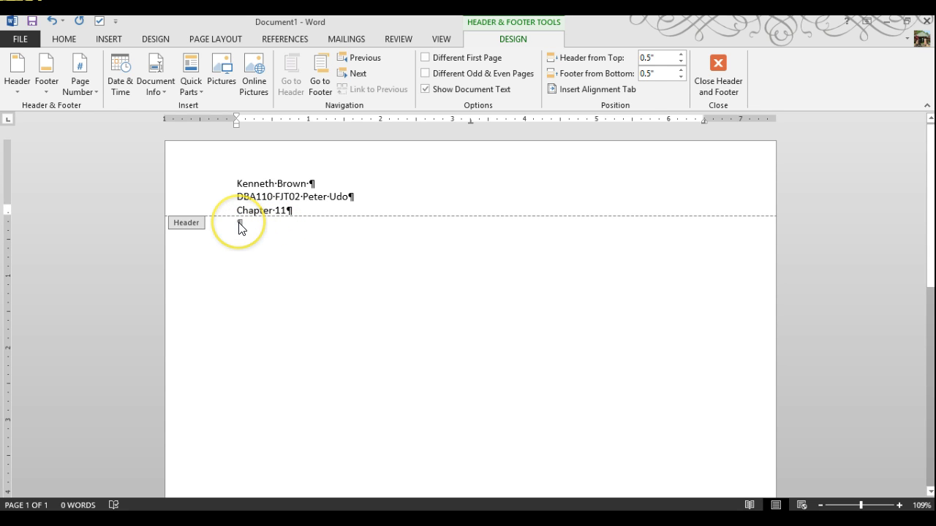
double_click(248, 282)
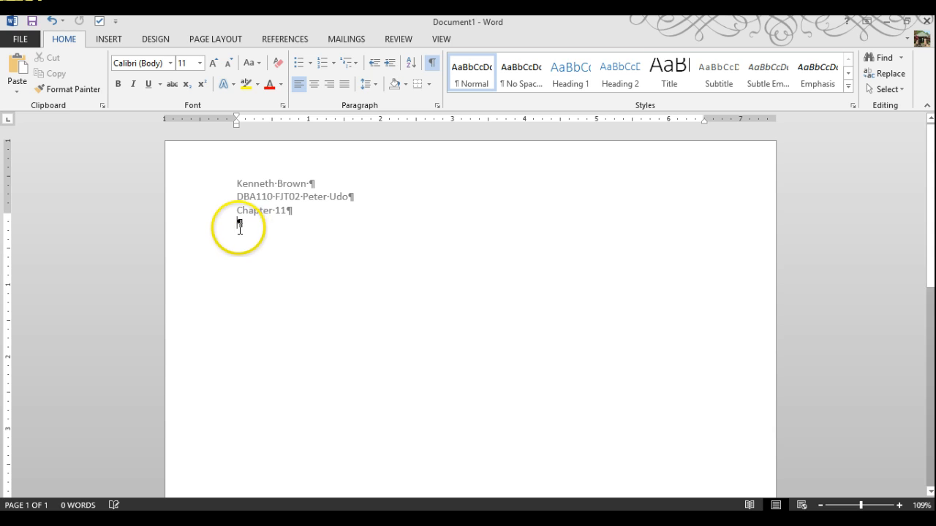
Step: Insert a four-column, one-row table below the header
left_click(100, 40)
left_click(98, 77)
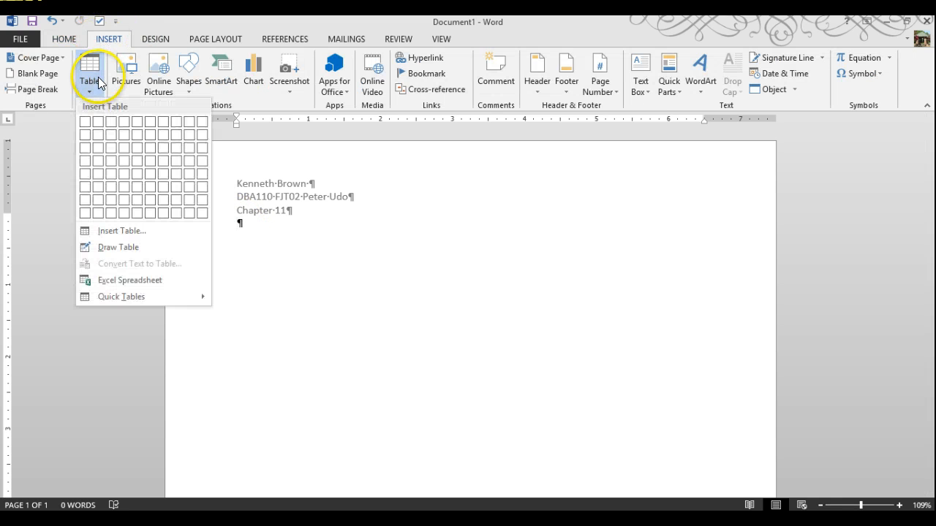
left_click(124, 122)
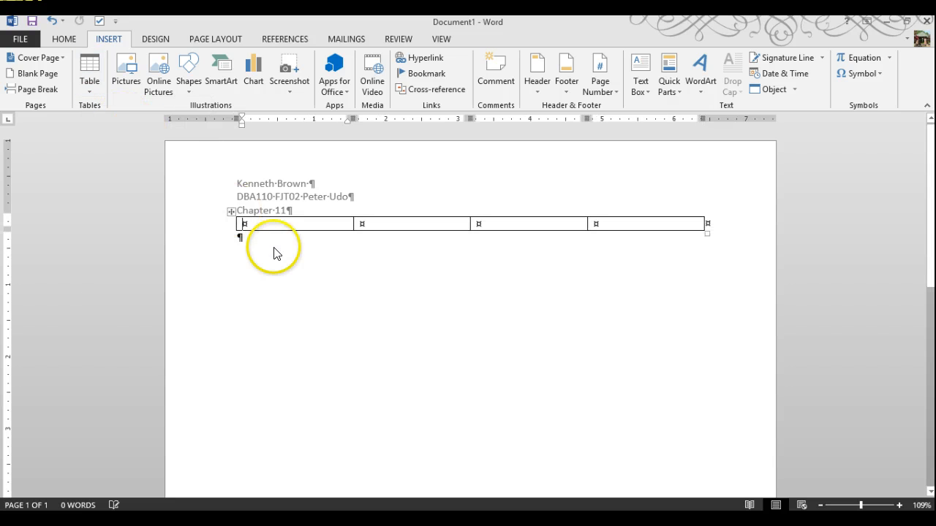
Step: Fill the table's first cells with Activity and 11.03
left_click(268, 224)
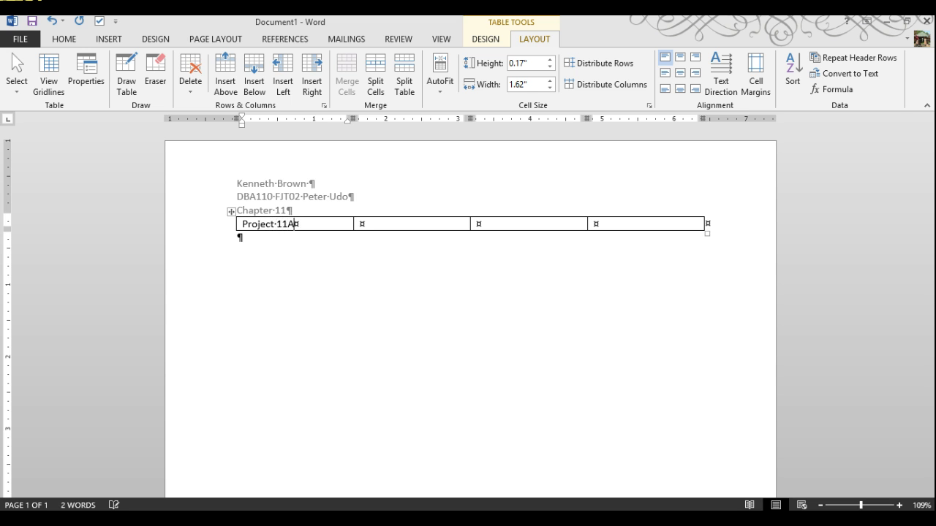
key("Tab")
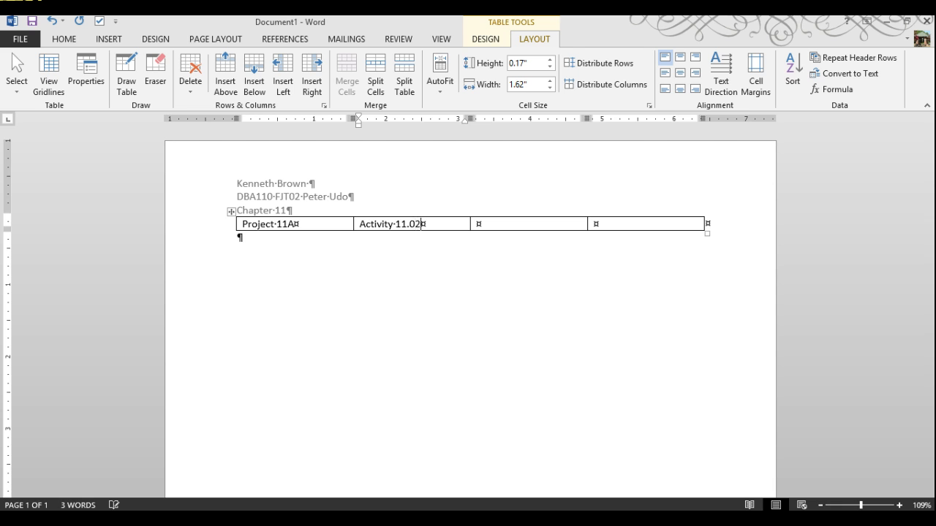
key("shift+Tab")
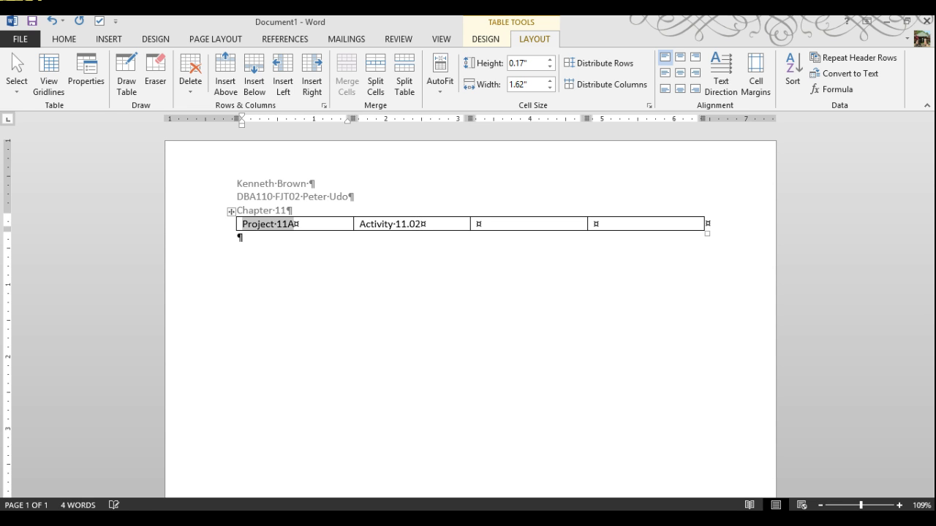
type("Activity")
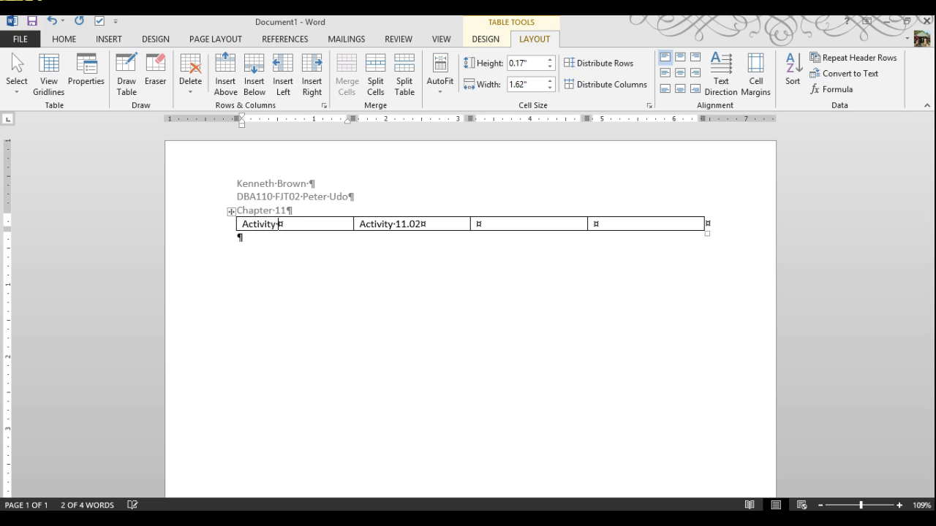
key("Tab")
type("11.03")
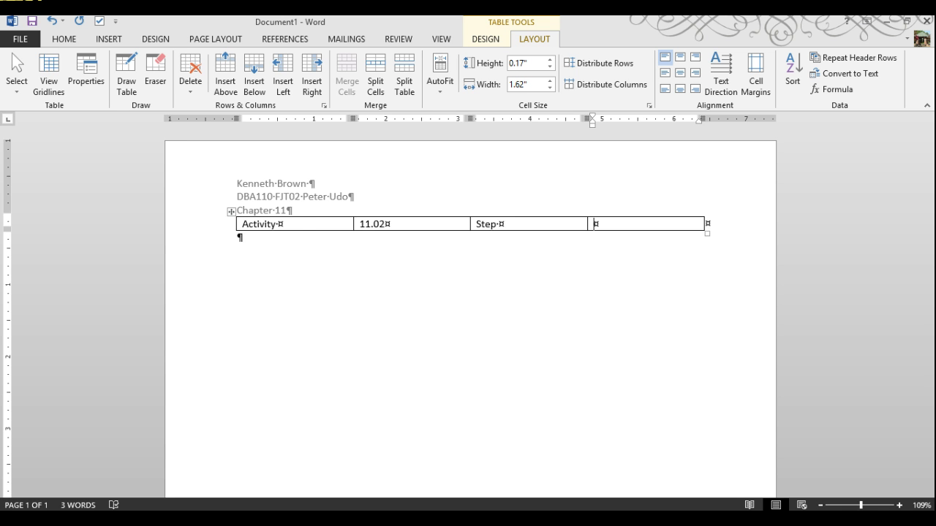
Step: Change the header's third line from Chapter 11 to Project 11A
left_click(287, 213)
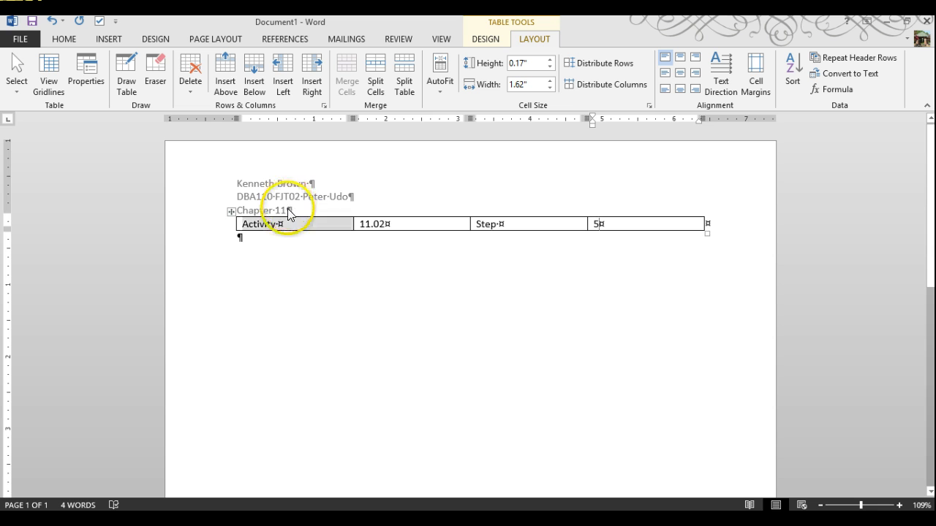
double_click(287, 212)
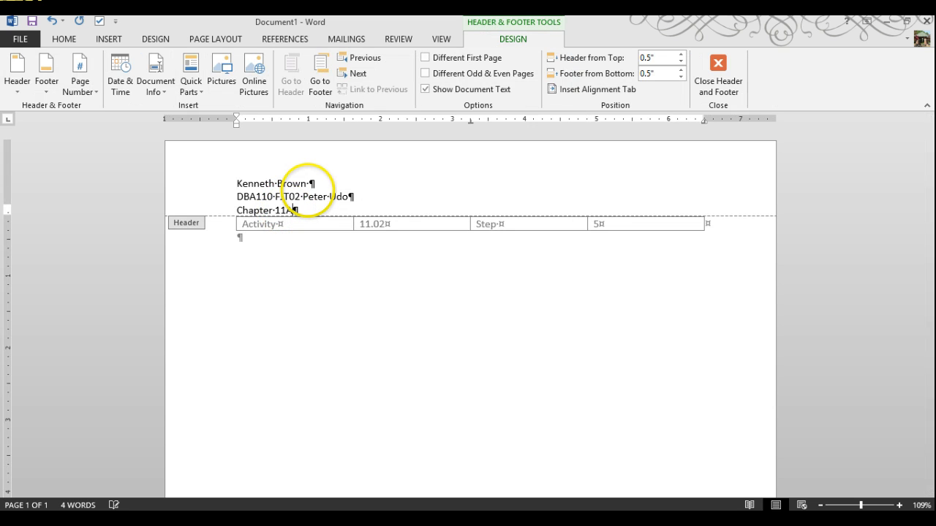
type("A")
double_click(260, 207)
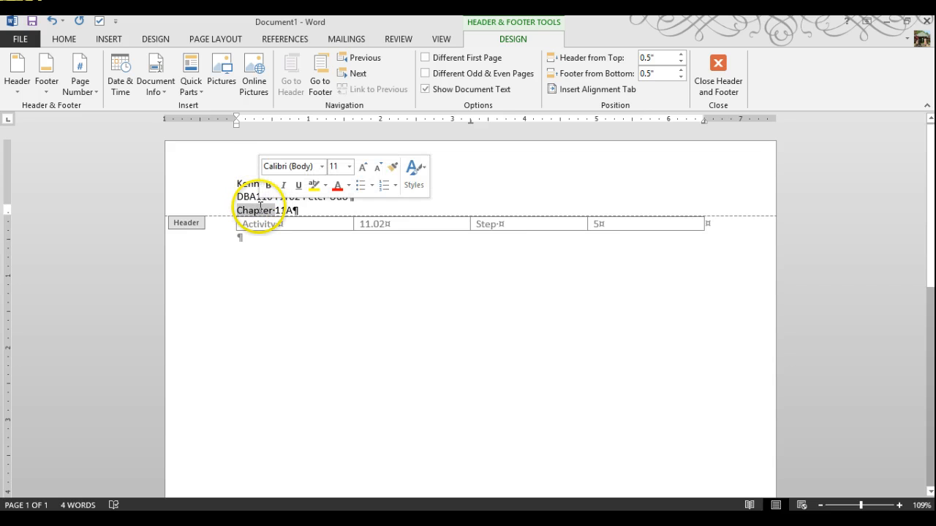
type("Project")
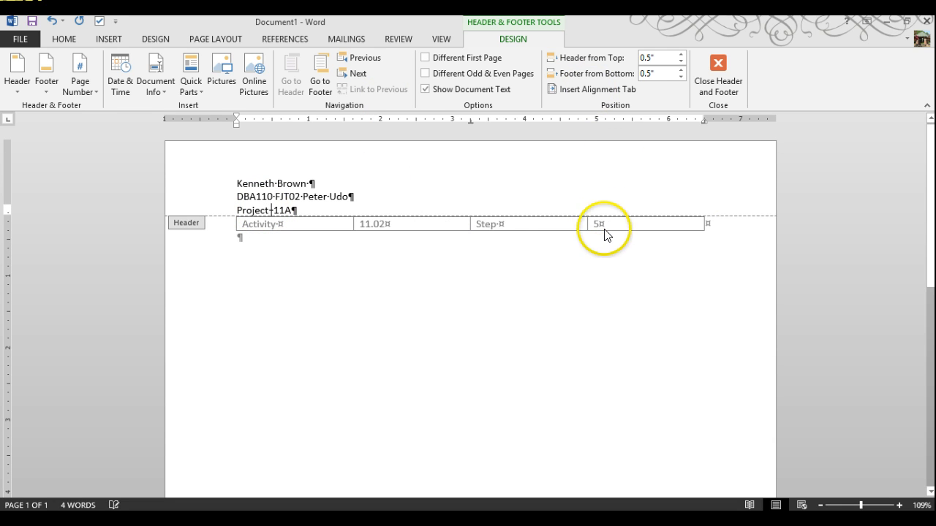
double_click(261, 249)
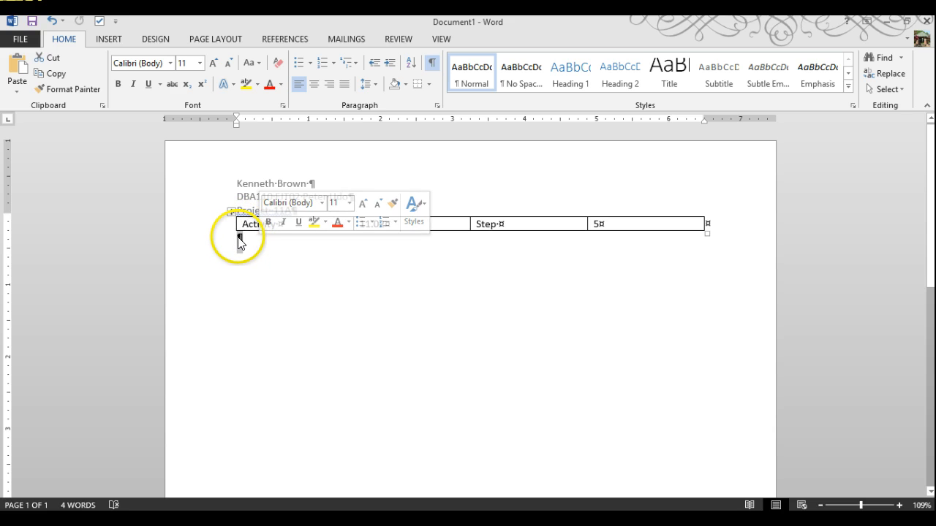
Step: Place a screenshot of the Access database window below the table
left_click(241, 241)
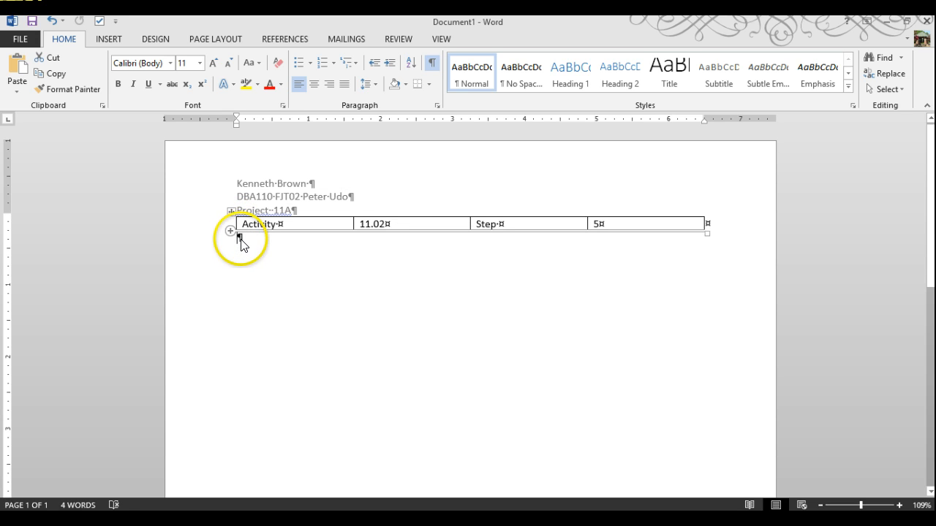
left_click(108, 38)
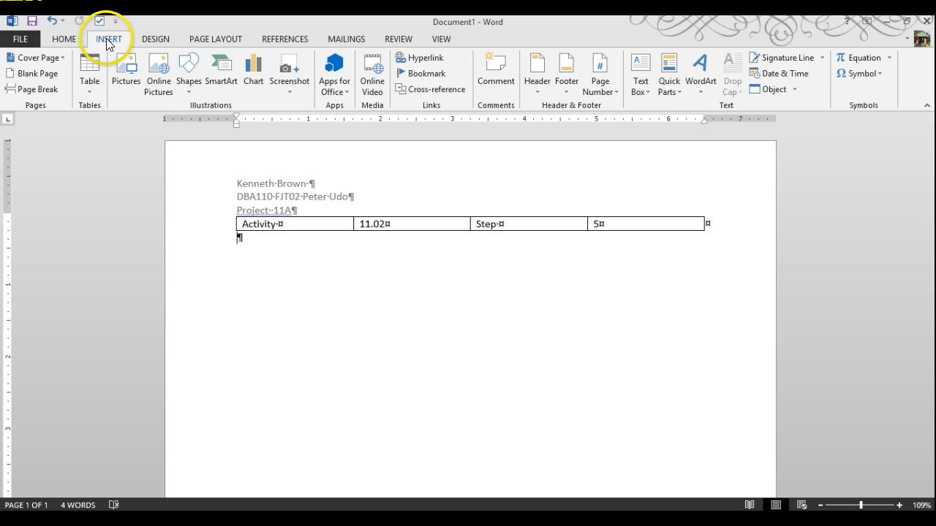
left_click(305, 87)
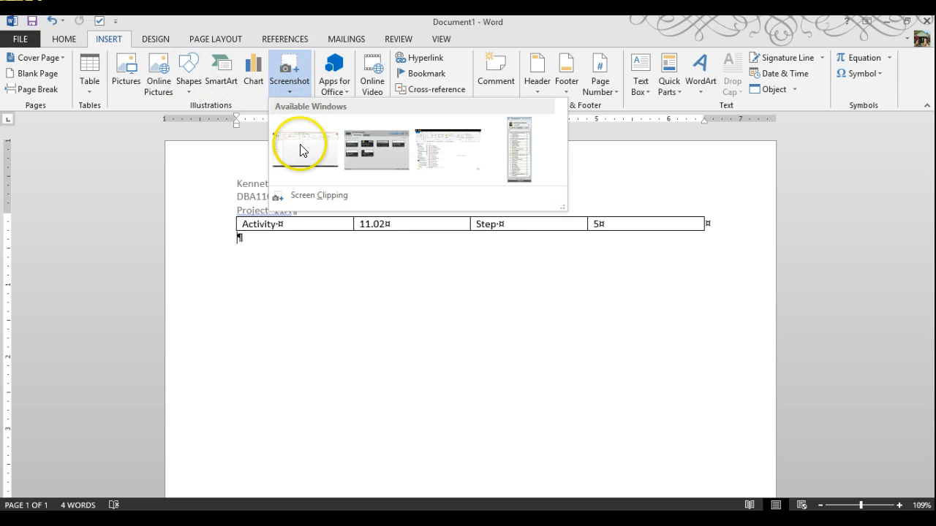
left_click(300, 147)
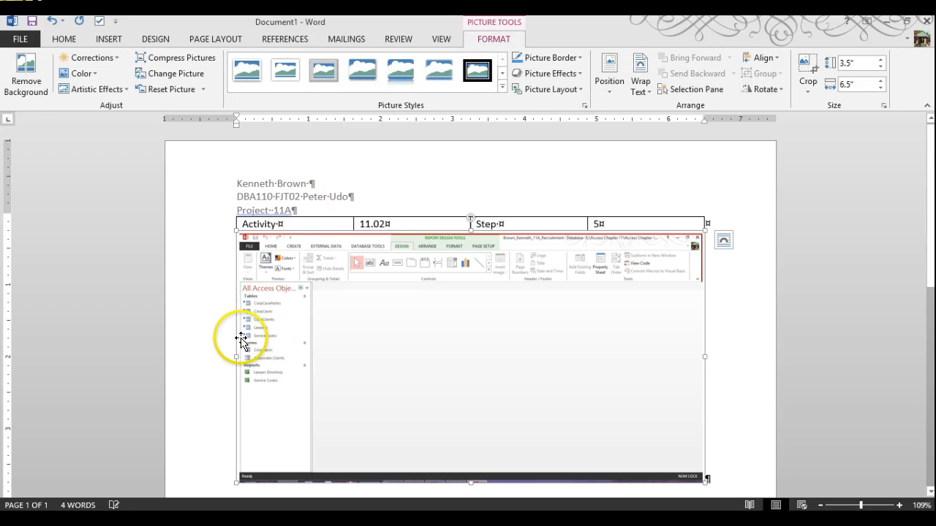
left_click(195, 37)
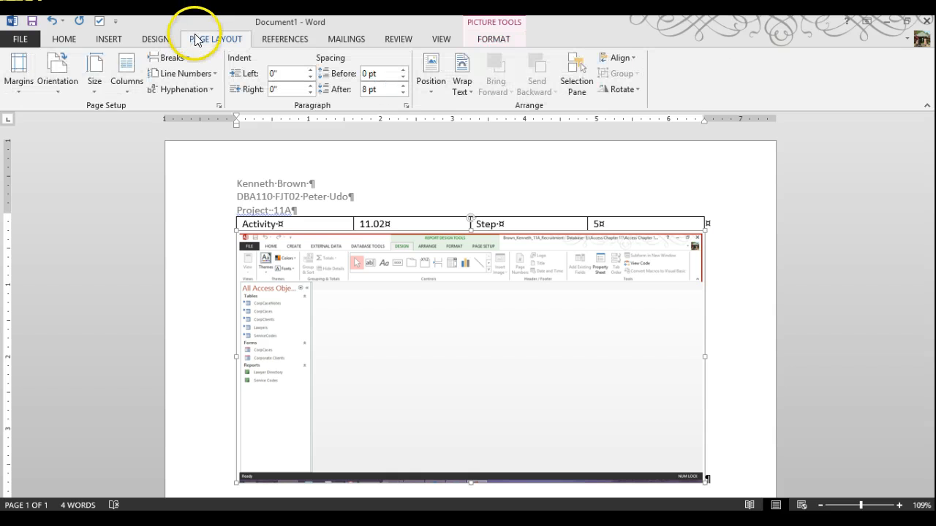
Step: Set the Word page to narrow margins and landscape orientation
left_click(22, 82)
left_click(34, 208)
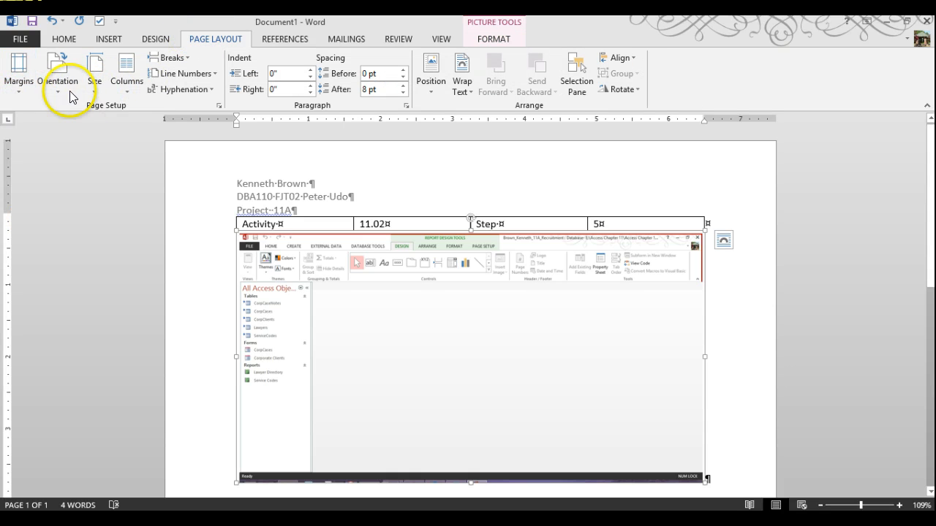
left_click(64, 85)
left_click(79, 144)
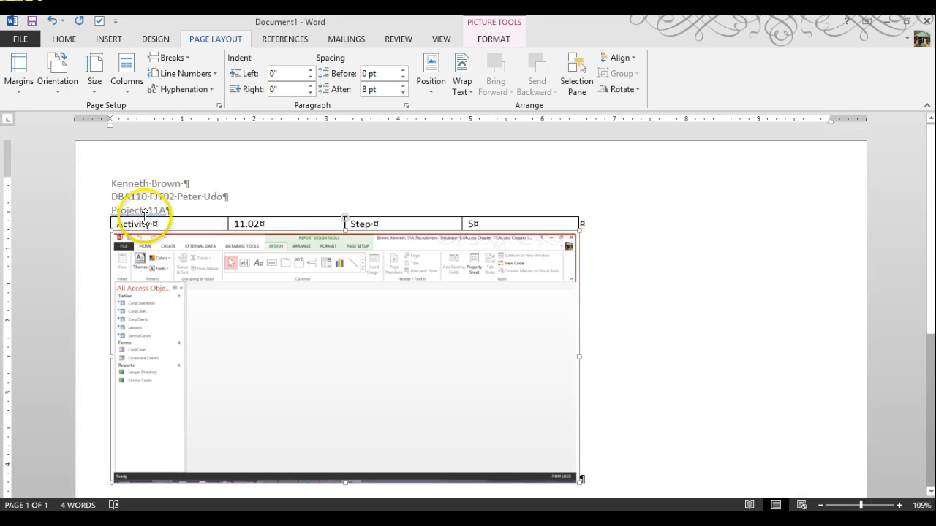
Step: Select the whole table and AutoFit its columns to their contents
left_click(113, 228)
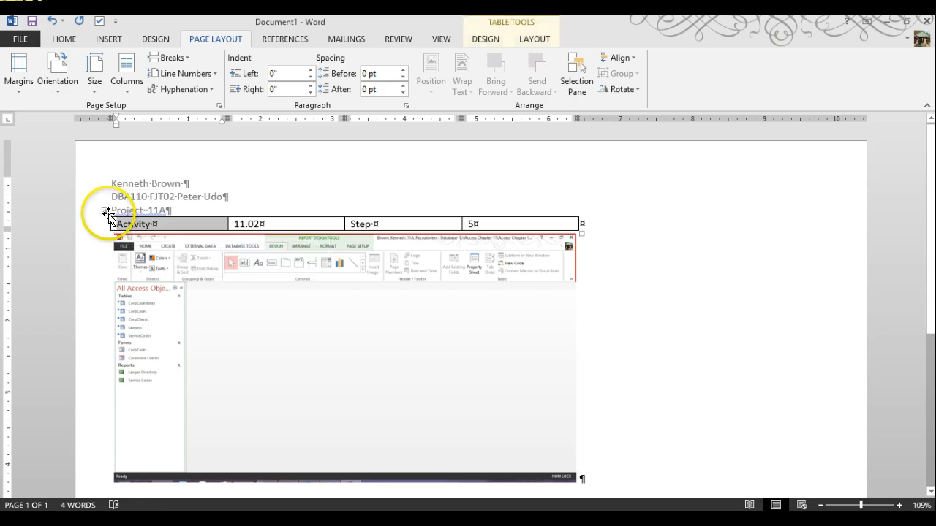
left_click(107, 212)
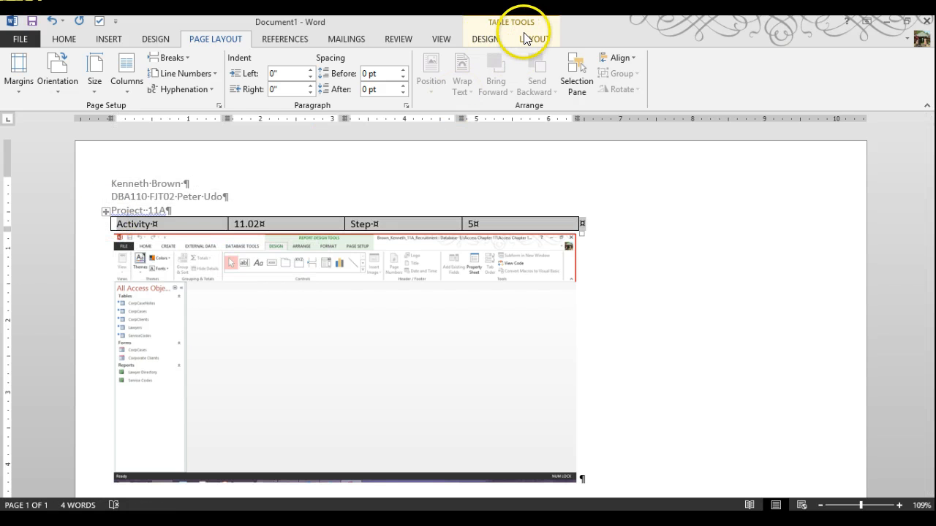
left_click(536, 41)
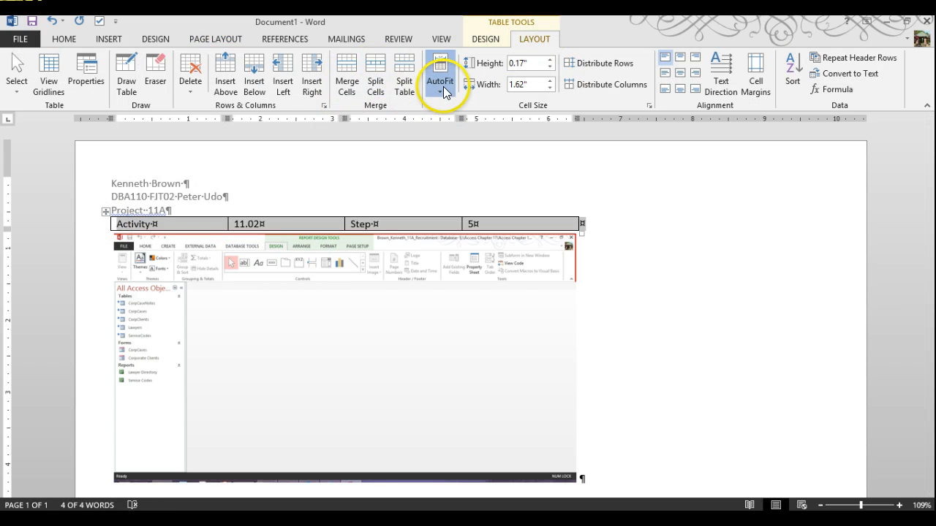
left_click(443, 85)
left_click(450, 108)
Step: Apply a blue grid table style to the table
left_click(485, 39)
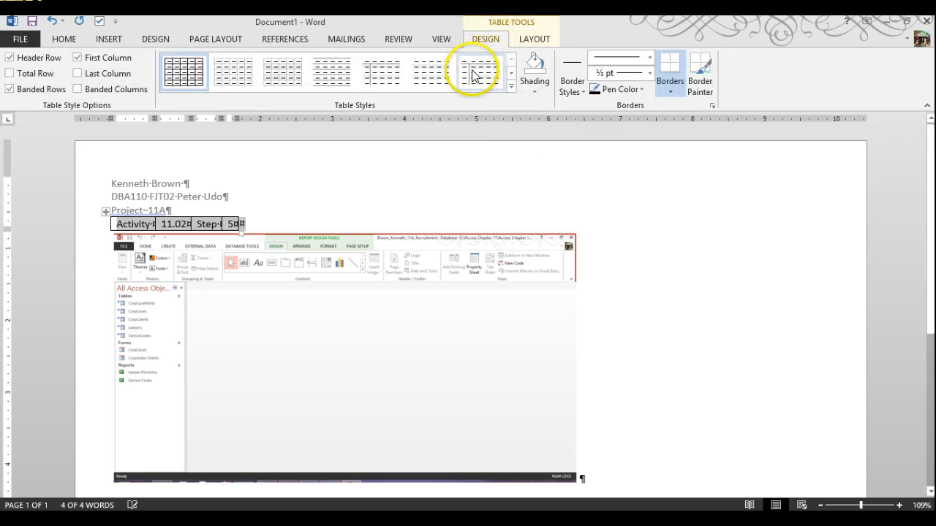
left_click(513, 88)
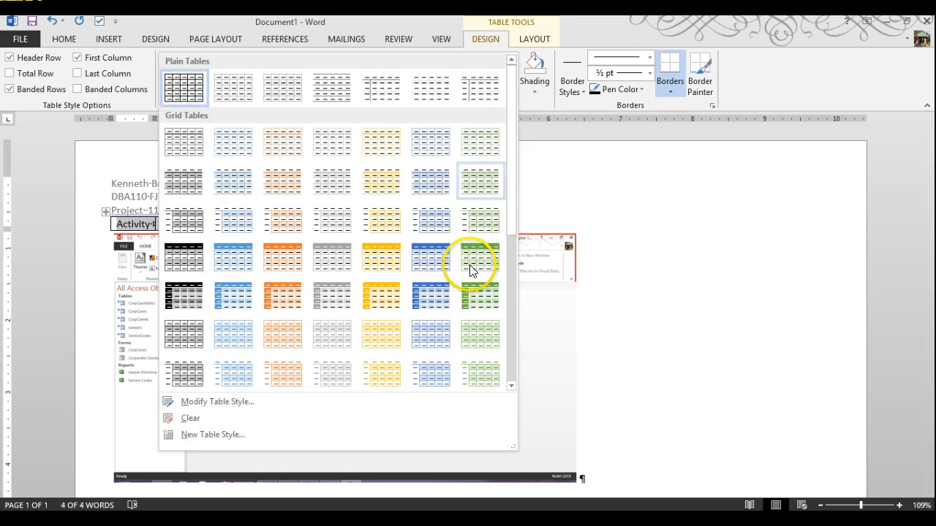
left_click(432, 256)
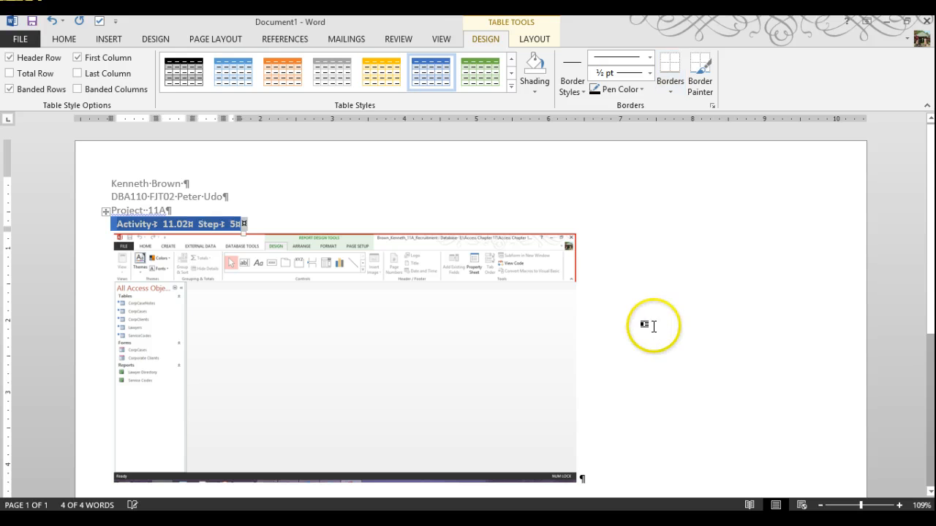
Step: Select the Access screenshot and drag it larger to span the page width
left_click(648, 457)
scroll(621, 449, "down", 3)
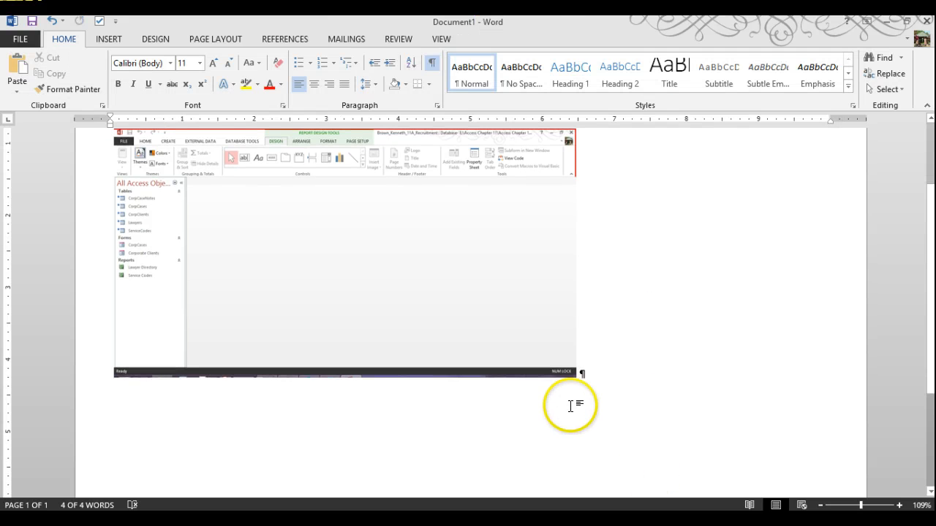
left_click(579, 378)
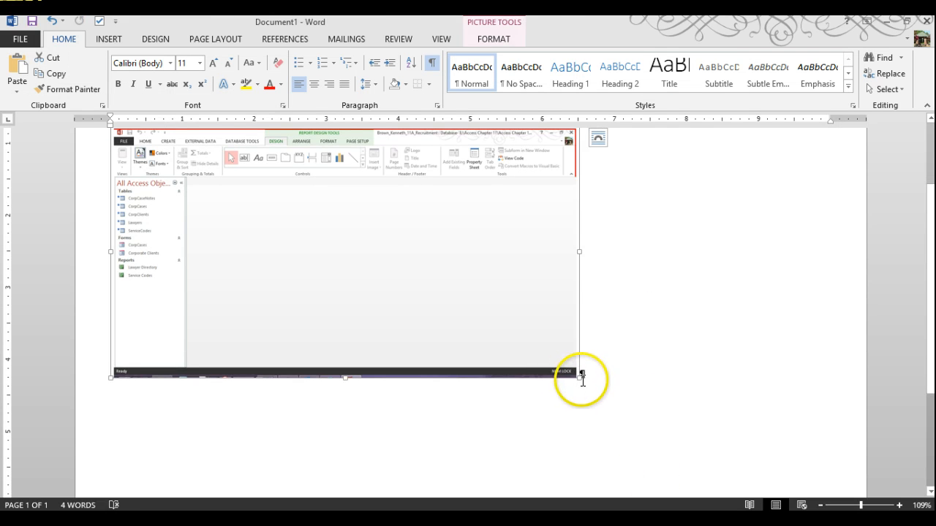
left_click_drag(644, 424, 775, 479)
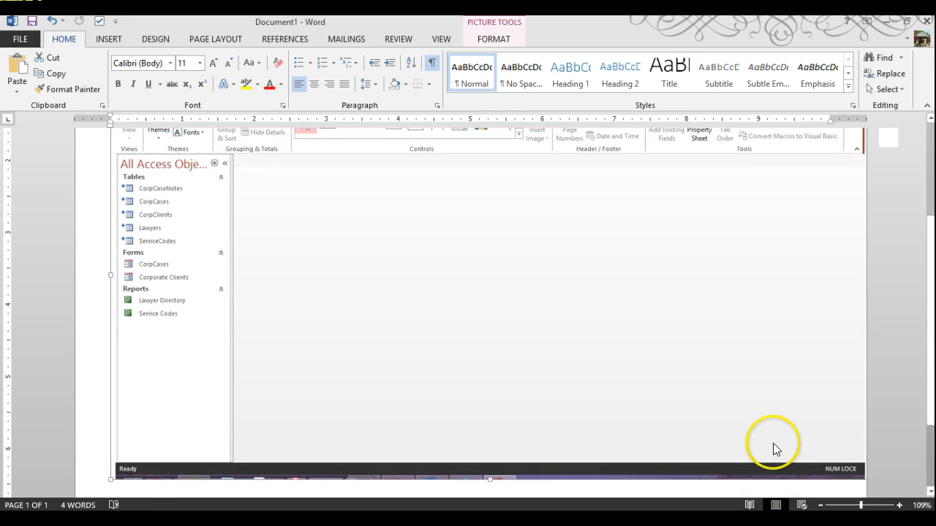
scroll(760, 439, "up", 3)
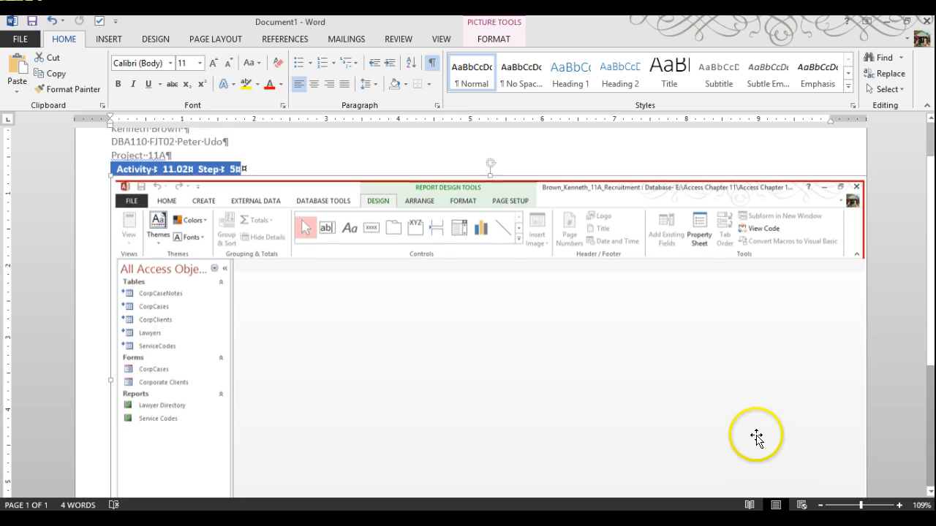
scroll(756, 436, "down", 5)
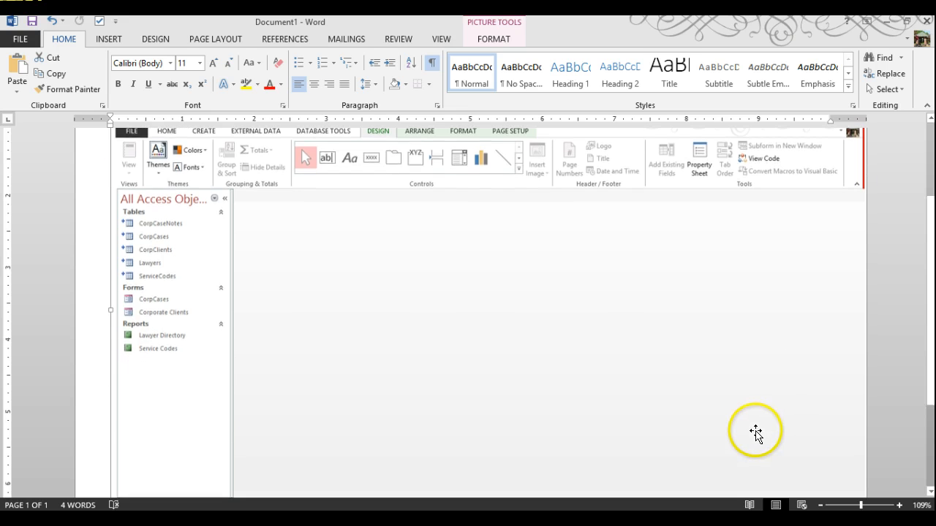
scroll(746, 419, "up", 1)
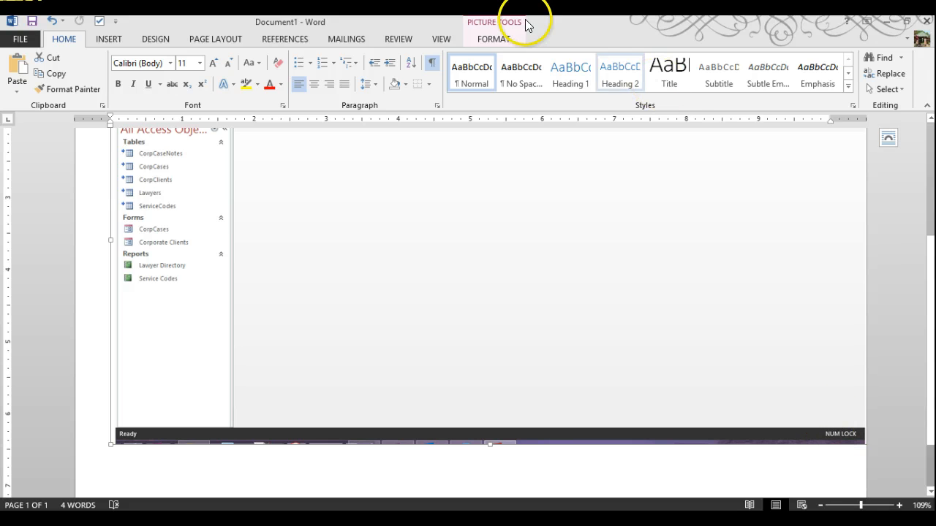
Step: Reduce the screenshot's Shape Width to 10 inches and bring up Save As
left_click(503, 37)
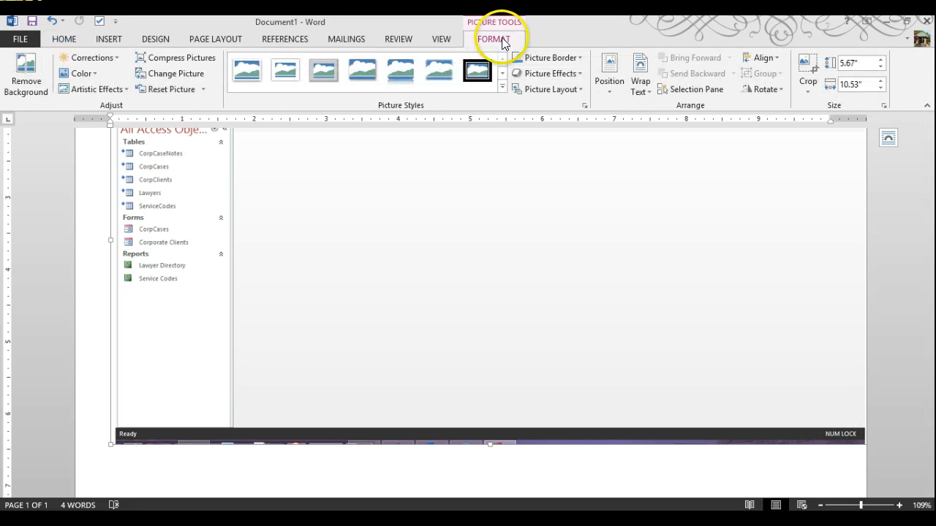
left_click(882, 88)
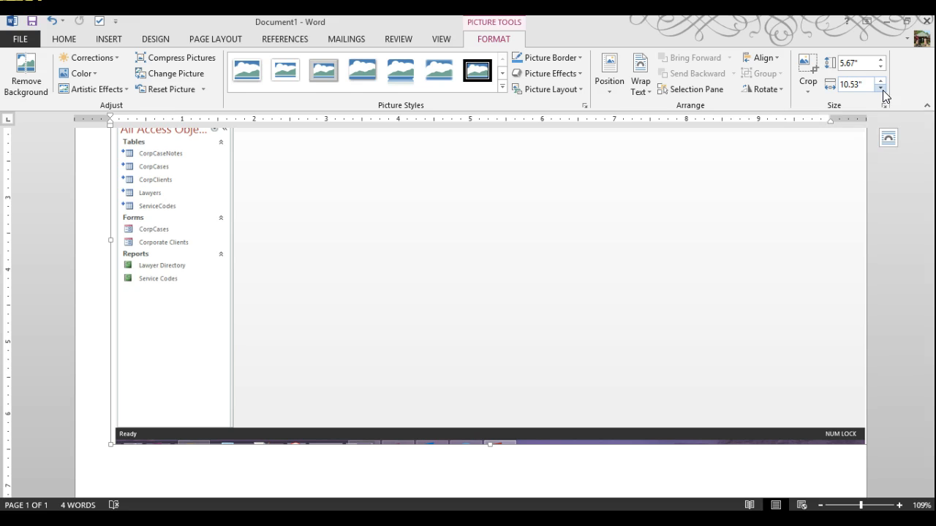
left_click(883, 88)
left_click(882, 88)
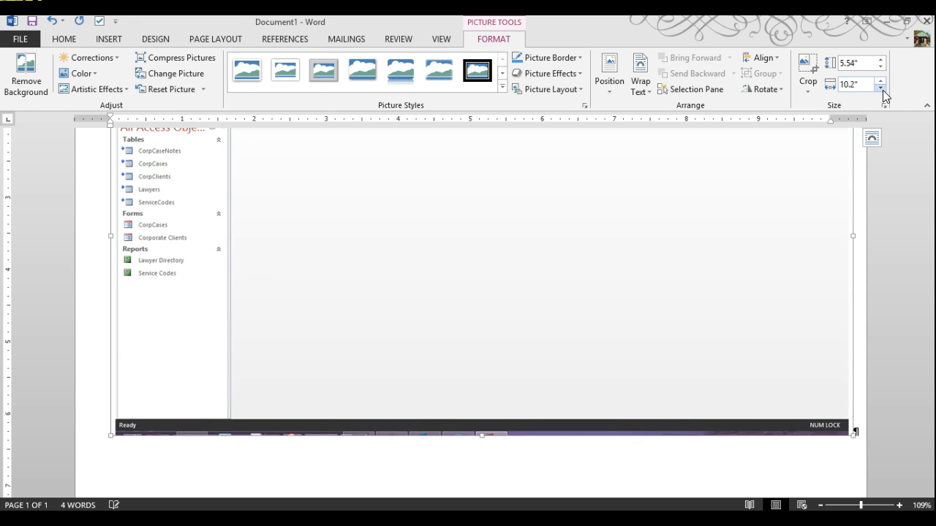
left_click(882, 88)
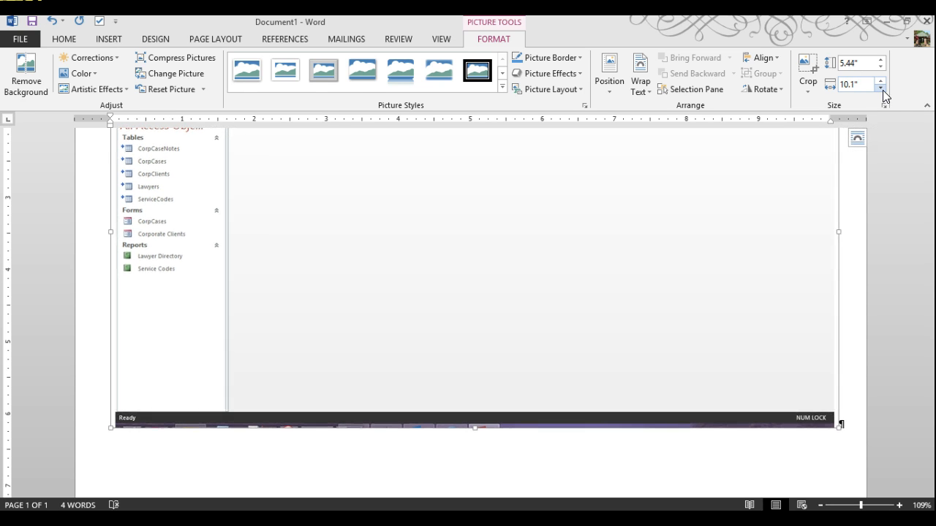
left_click(882, 88)
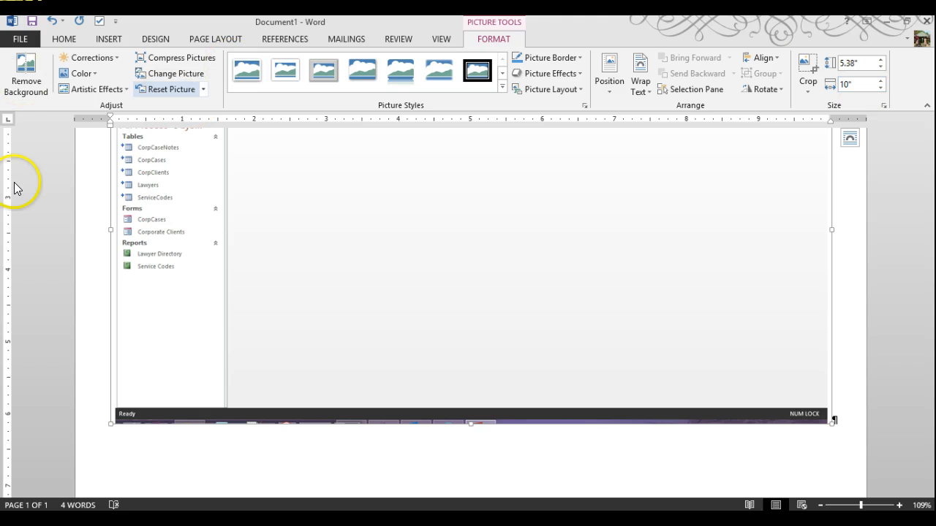
left_click(32, 21)
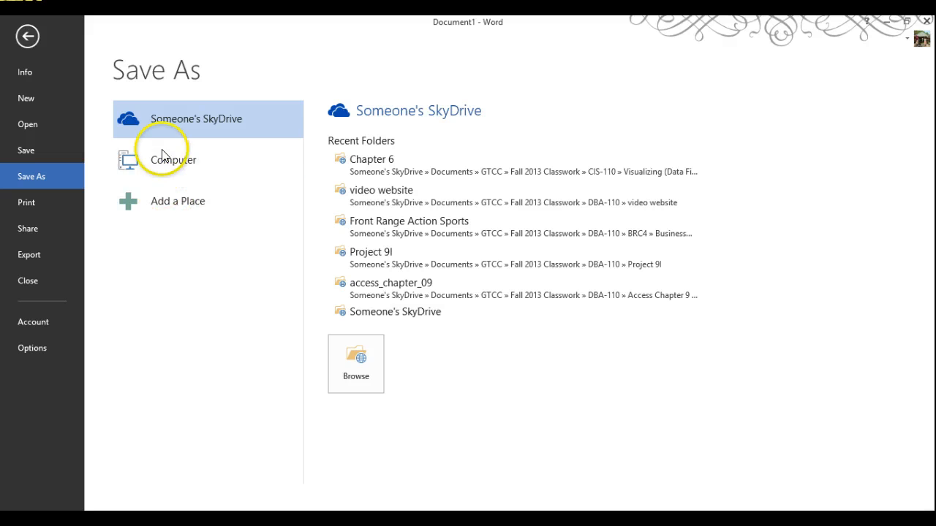
Step: Browse to E:\Access Chapter 11\Access Chapter 11 in the Save As dialog
left_click(164, 158)
left_click(362, 322)
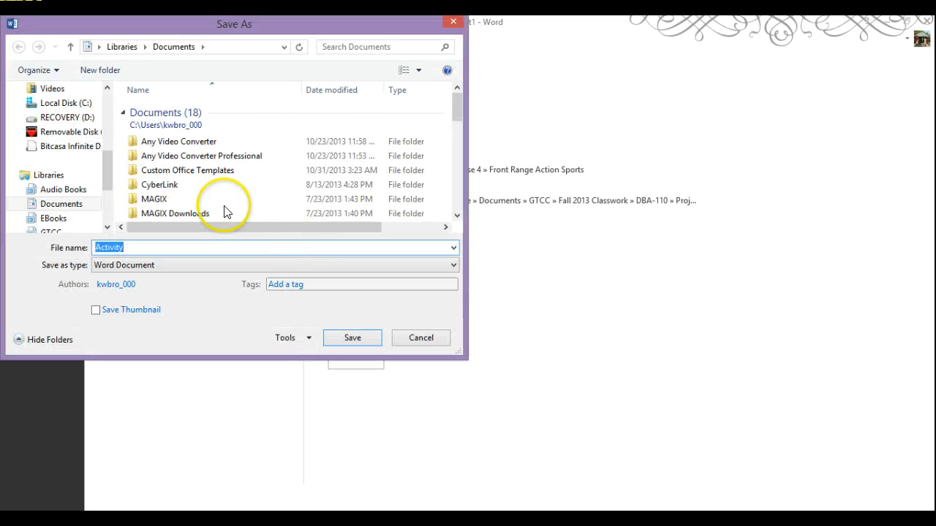
left_click(49, 134)
left_click(50, 134)
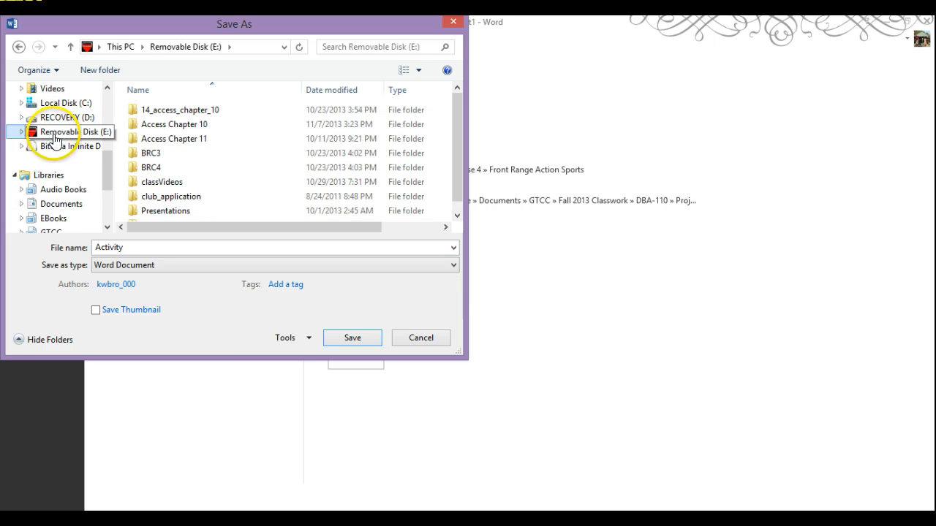
left_click(183, 139)
double_click(183, 139)
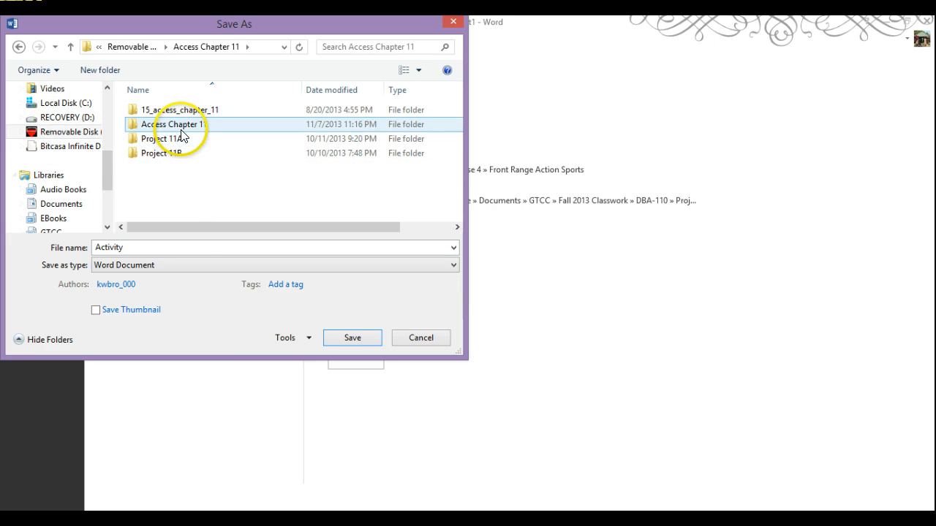
double_click(182, 128)
Step: Name the file with the student's name followed by 11A_Screens and save it
double_click(149, 246)
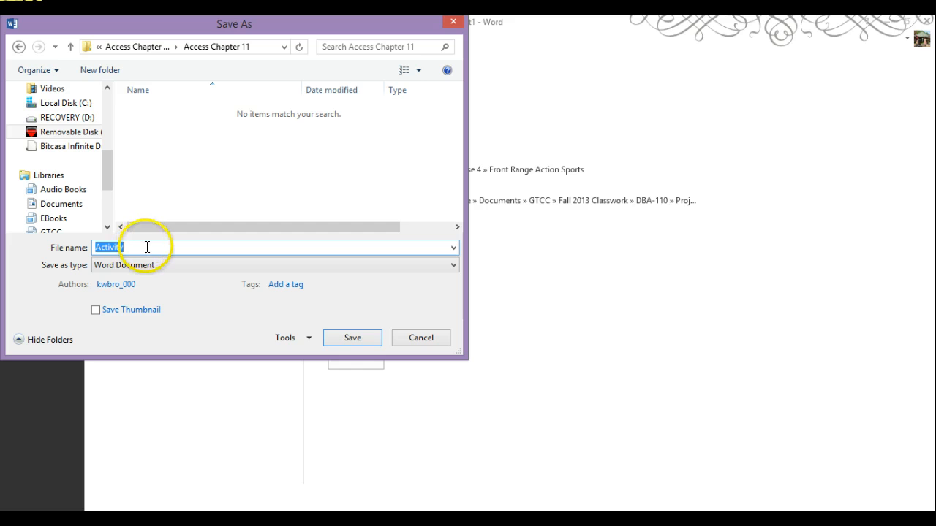
type("Brown_Kenneth_")
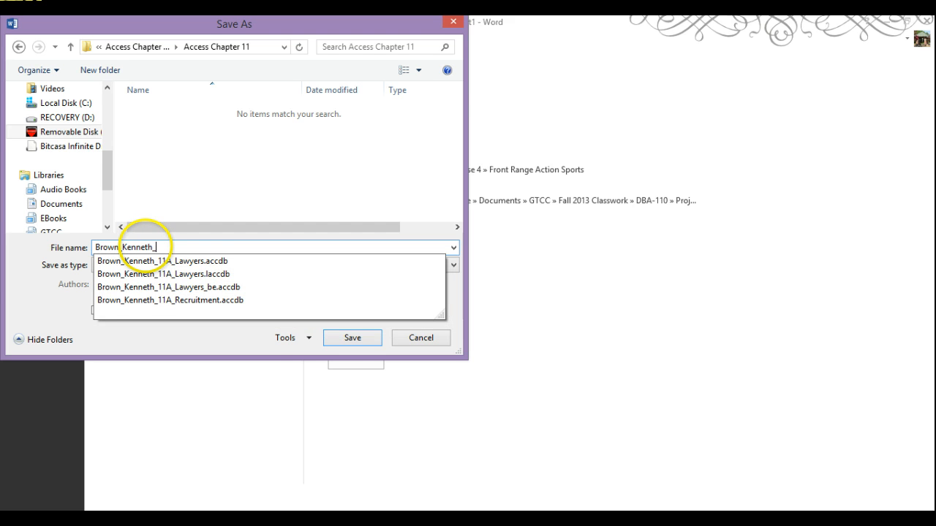
type("11A_sc")
key("BackSpace")
type("S")
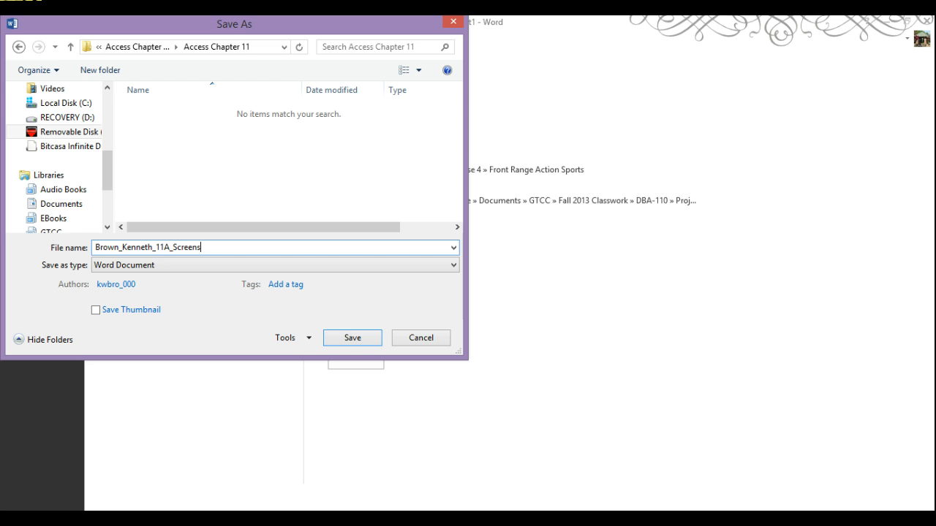
left_click(351, 339)
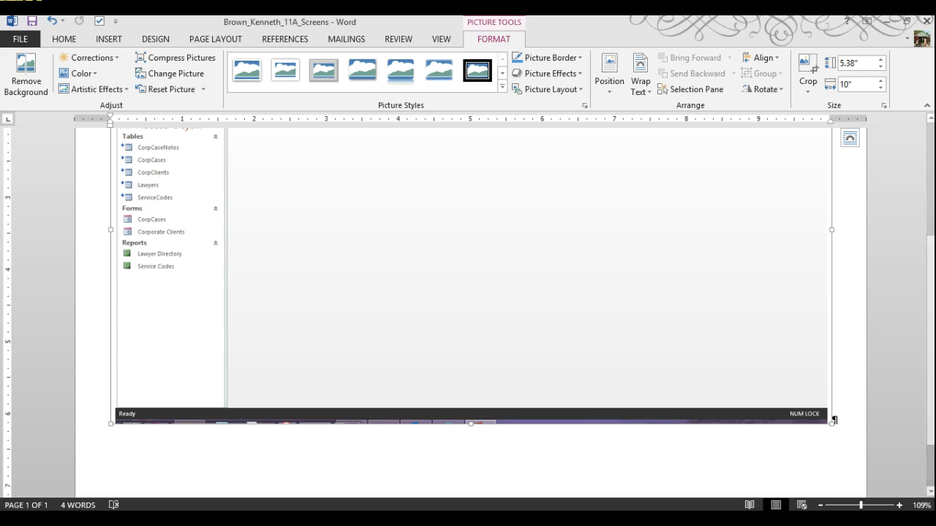
Step: Minimize Word, close the Lawyers database, quit Access, and minimize the recorder
left_click(888, 23)
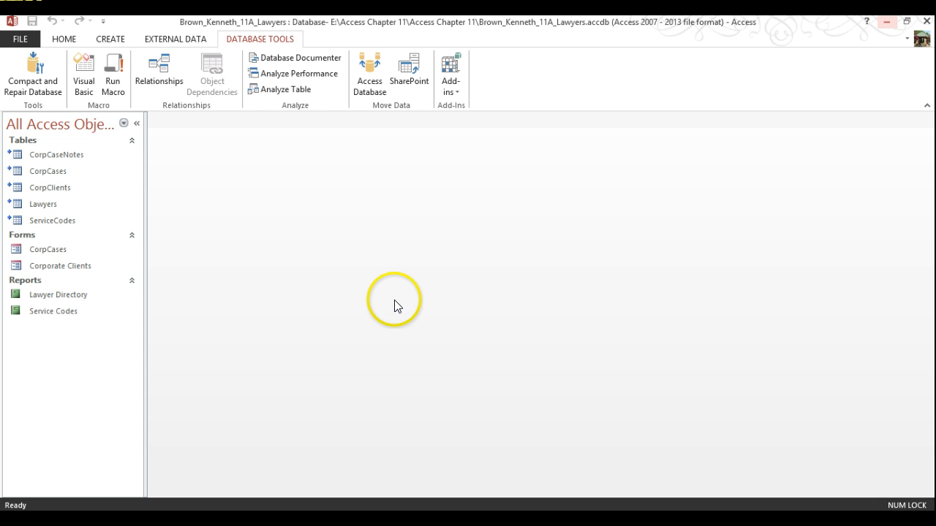
left_click(20, 40)
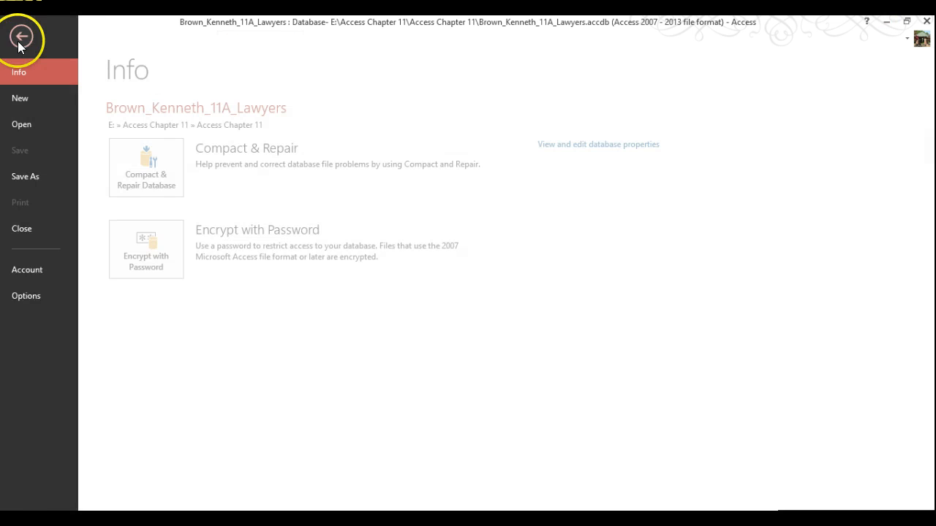
left_click(37, 227)
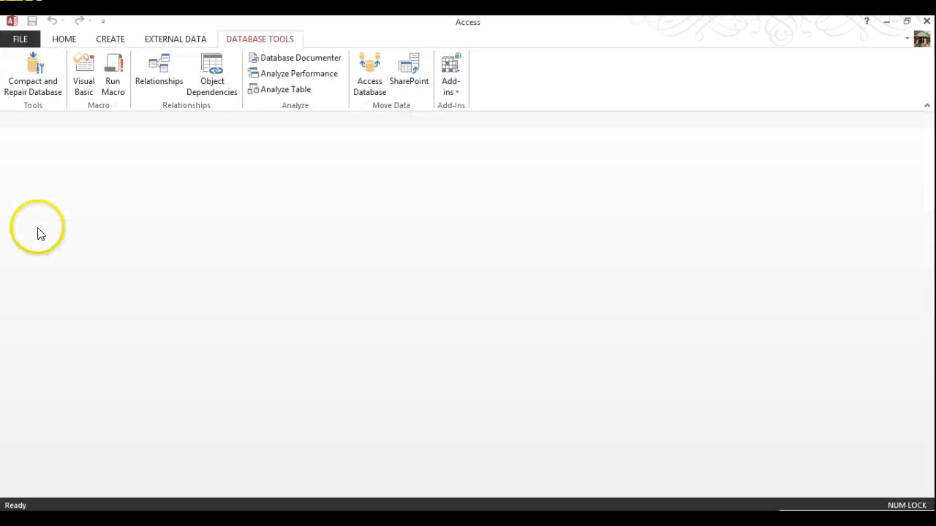
left_click(929, 23)
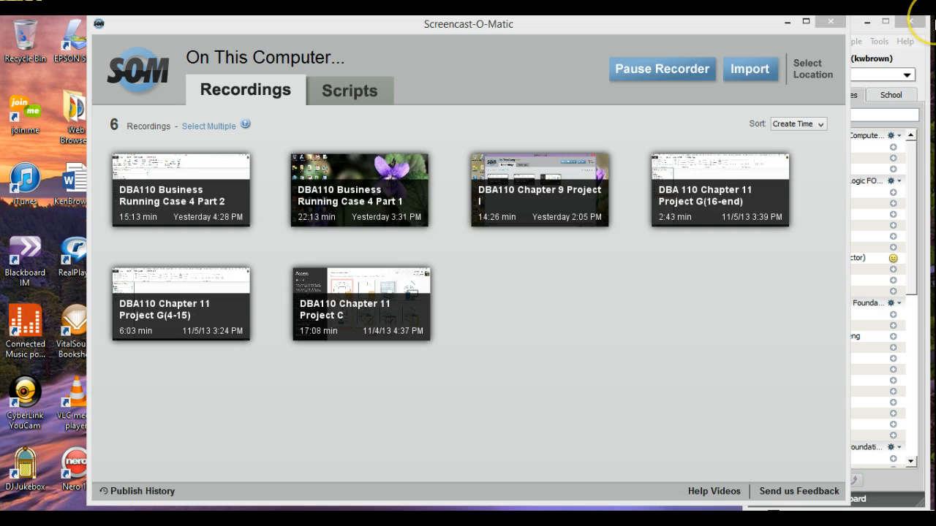
left_click(787, 22)
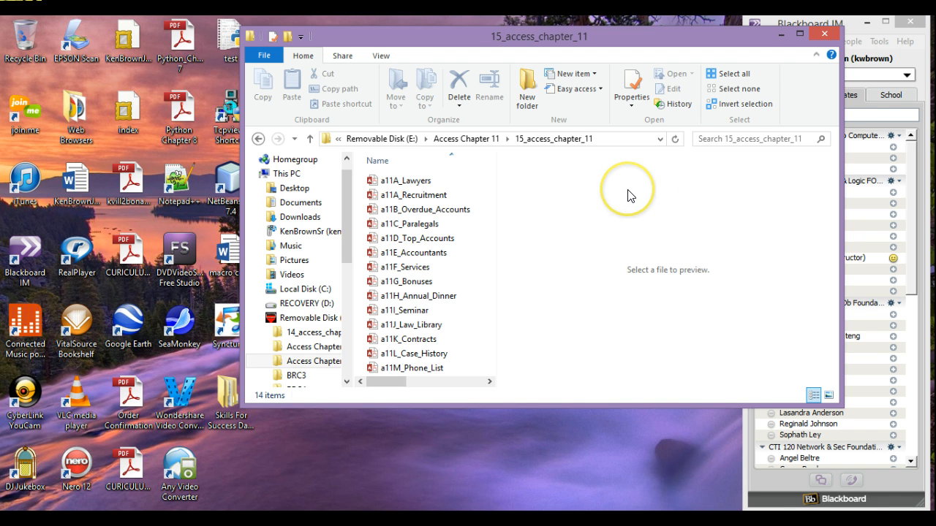
Step: Open the inner Access Chapter 11 folder, hide the side pane, and maximize the window
left_click(483, 139)
double_click(391, 195)
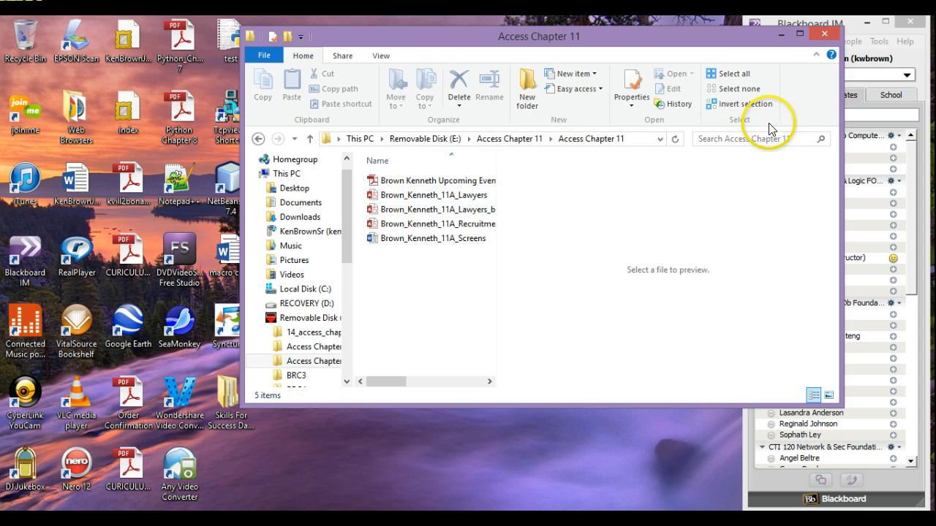
left_click(381, 56)
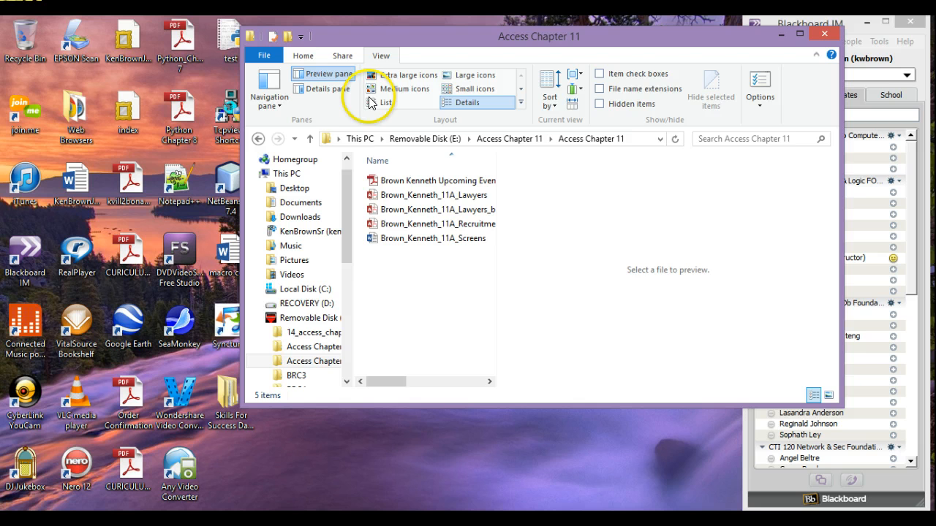
left_click(316, 89)
left_click(315, 89)
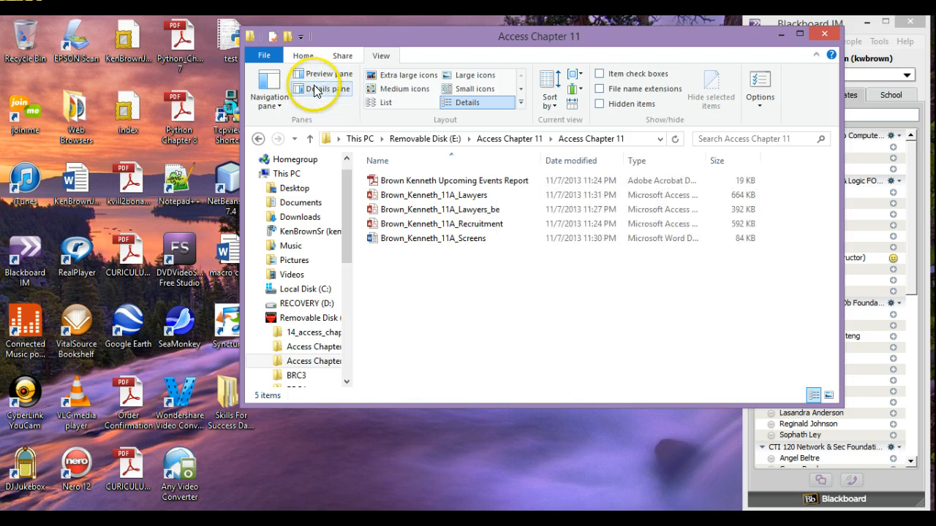
left_click(799, 33)
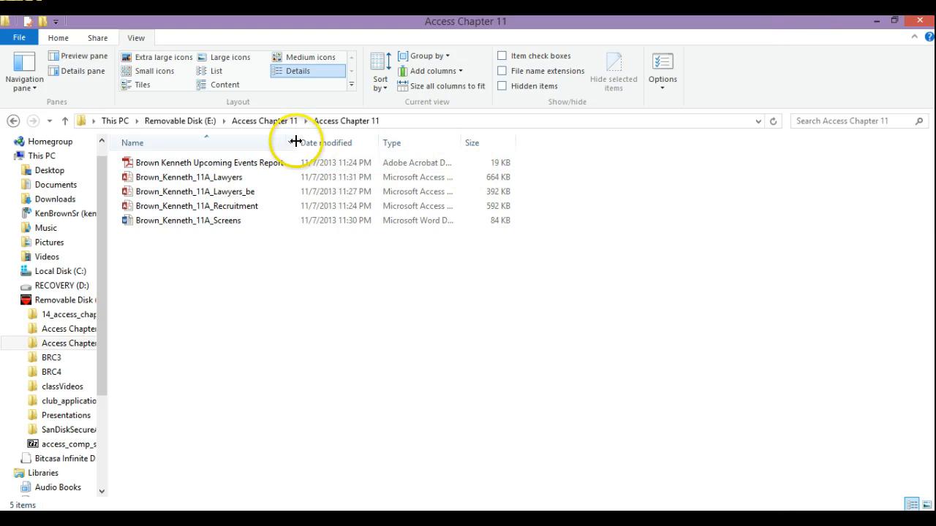
Step: Resize the Name and Type columns and open the Lawyers_be database
left_click_drag(297, 137, 290, 137)
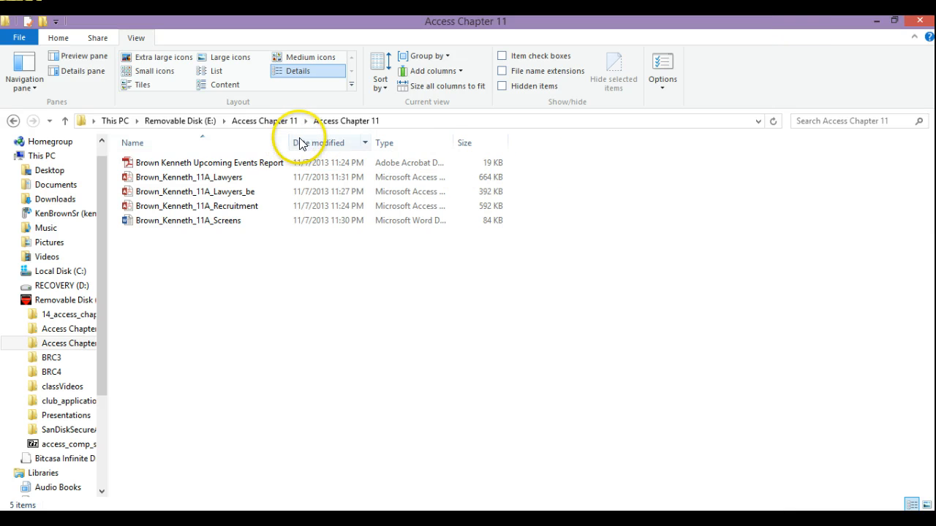
double_click(455, 137)
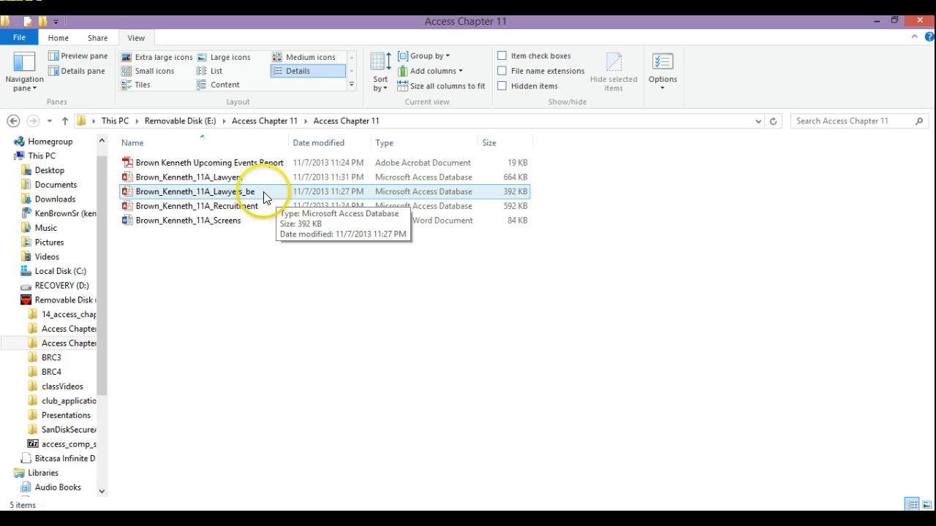
double_click(195, 193)
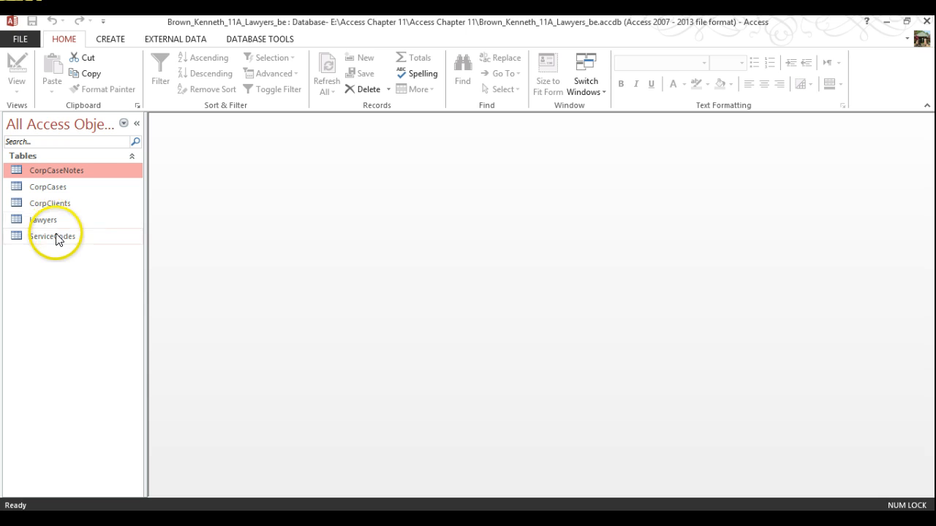
Step: Close the Lawyers_be database and bring up the Open file browser
left_click(21, 38)
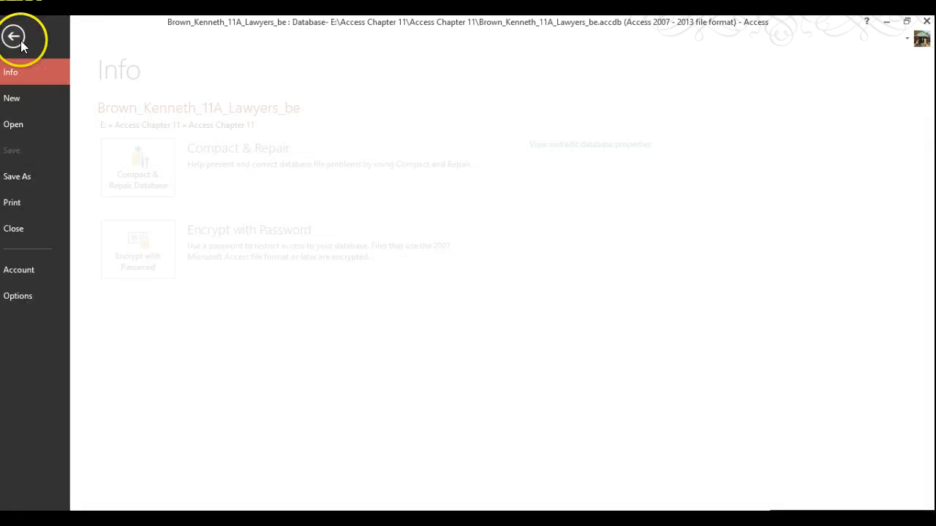
left_click(22, 229)
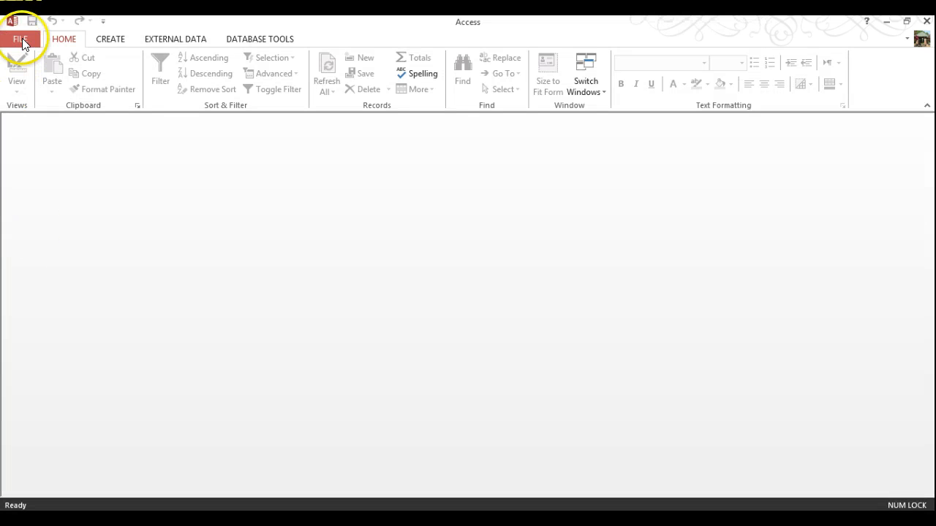
left_click(20, 38)
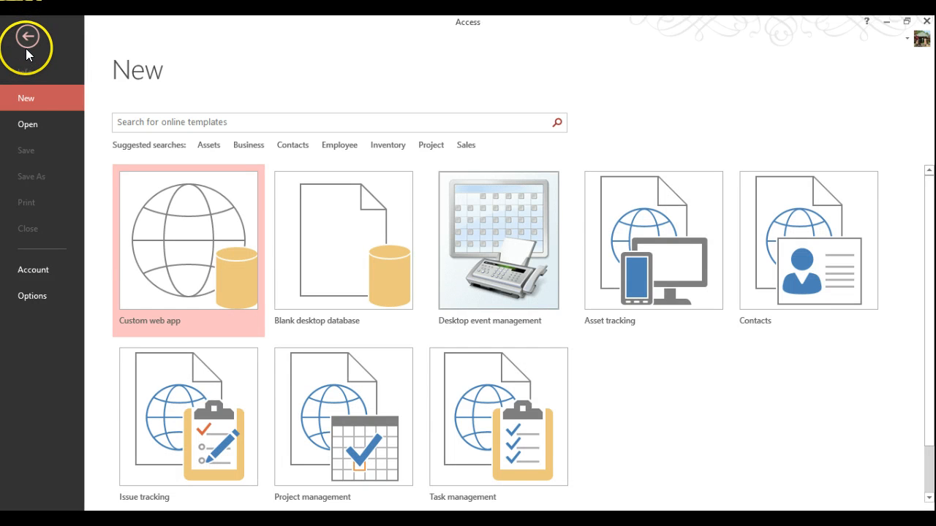
left_click(22, 128)
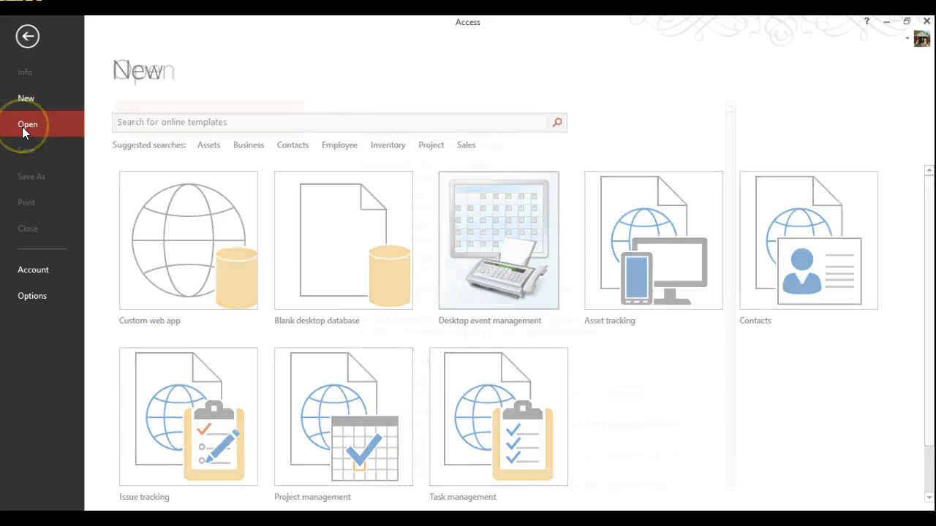
left_click(153, 211)
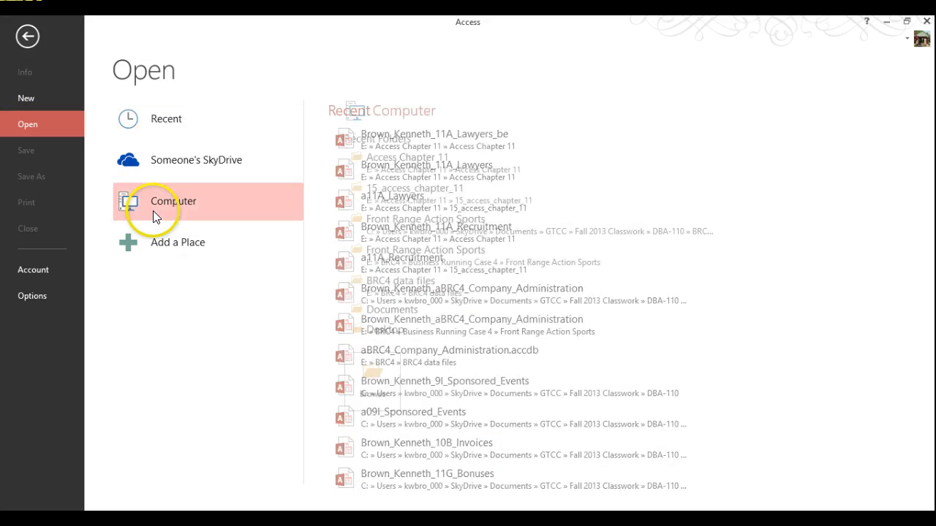
left_click(375, 374)
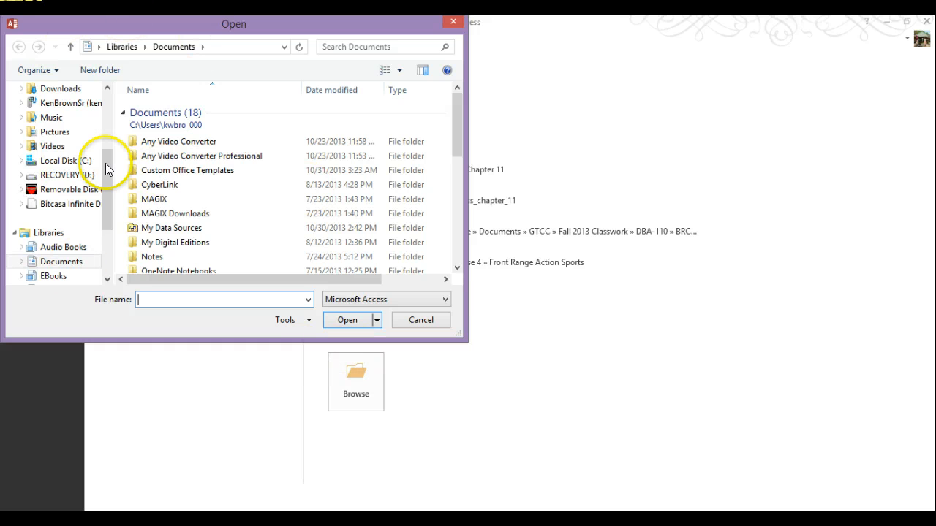
Step: Open the student-named 11A_Lawyers database from Access Chapter 11\Access Chapter 11 with Open Exclusive
left_click(62, 190)
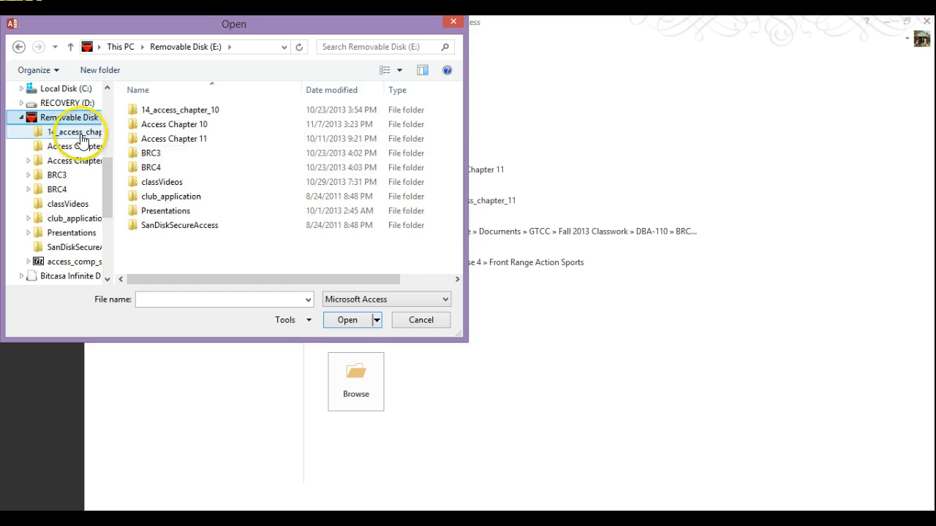
double_click(178, 139)
double_click(183, 128)
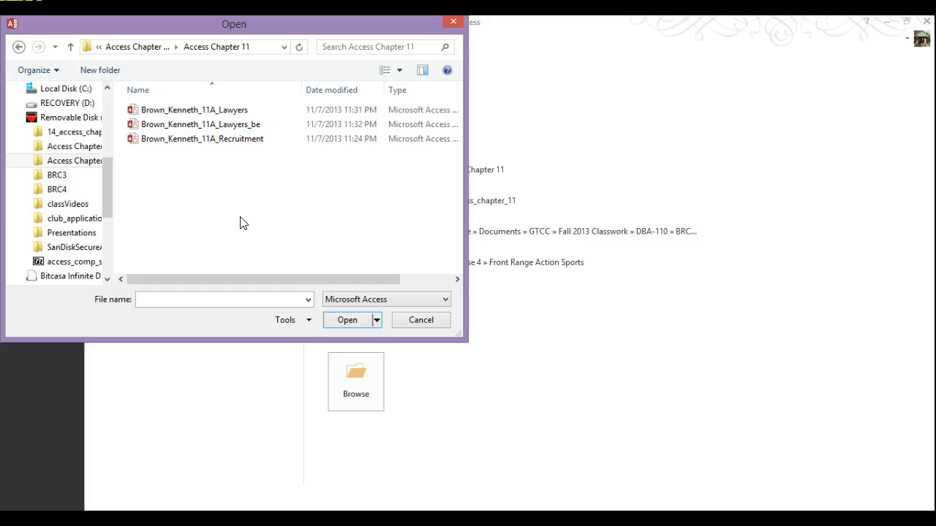
left_click(204, 111)
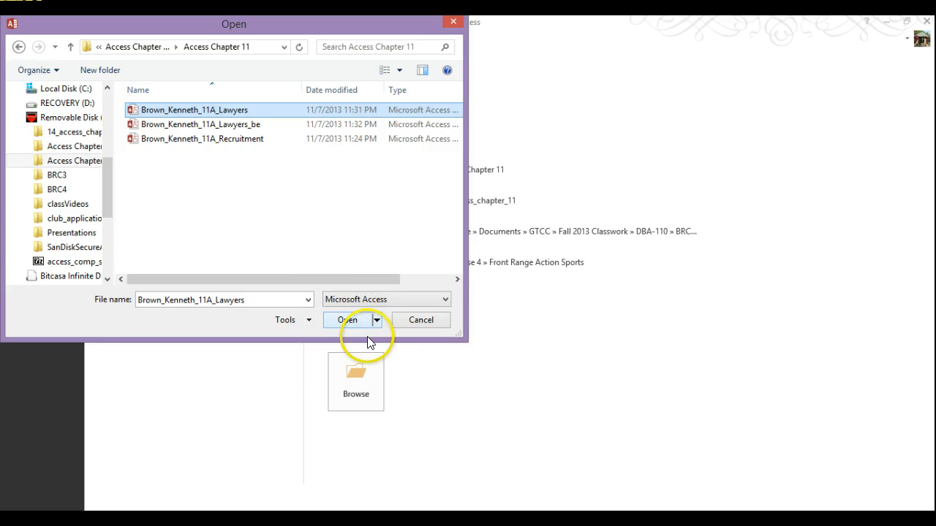
left_click(377, 320)
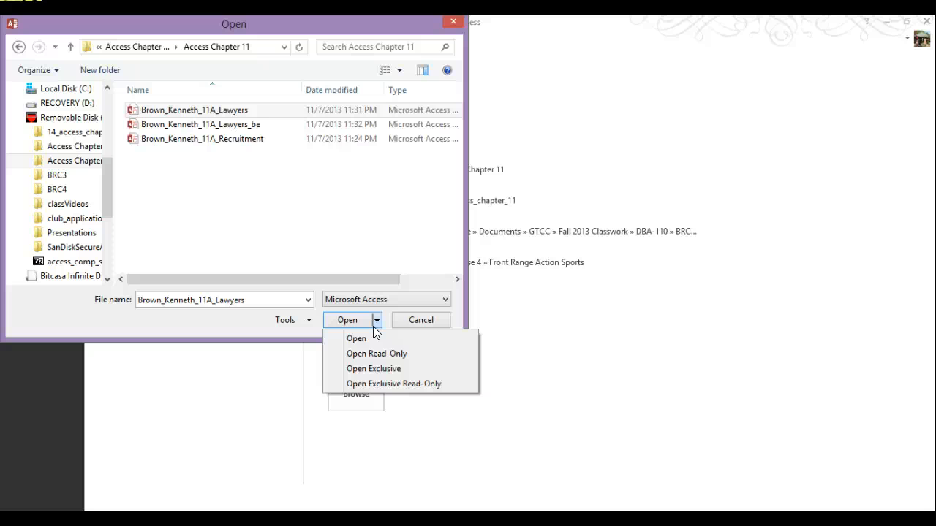
left_click(373, 369)
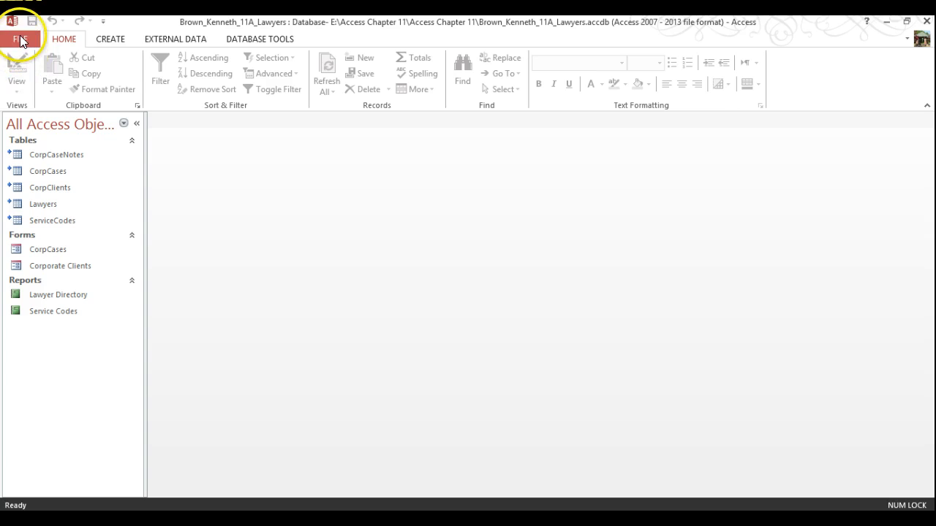
Step: Encrypt the 11A_Lawyers database with an entered and verified password, accepting the row-locking warning
left_click(20, 38)
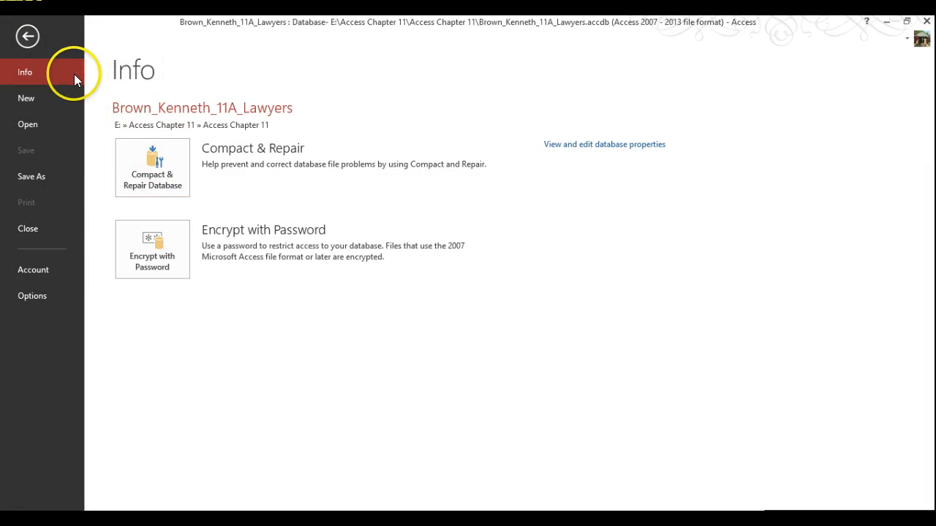
left_click(156, 255)
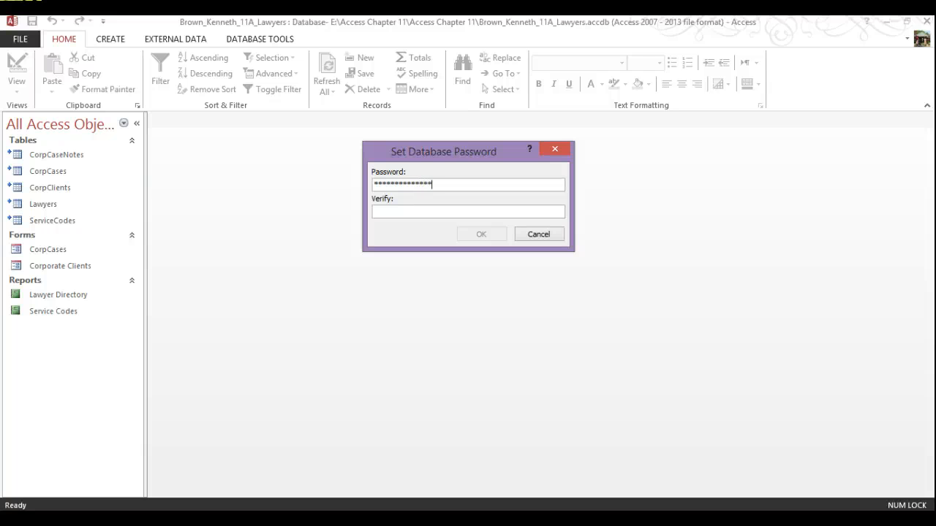
left_click(454, 208)
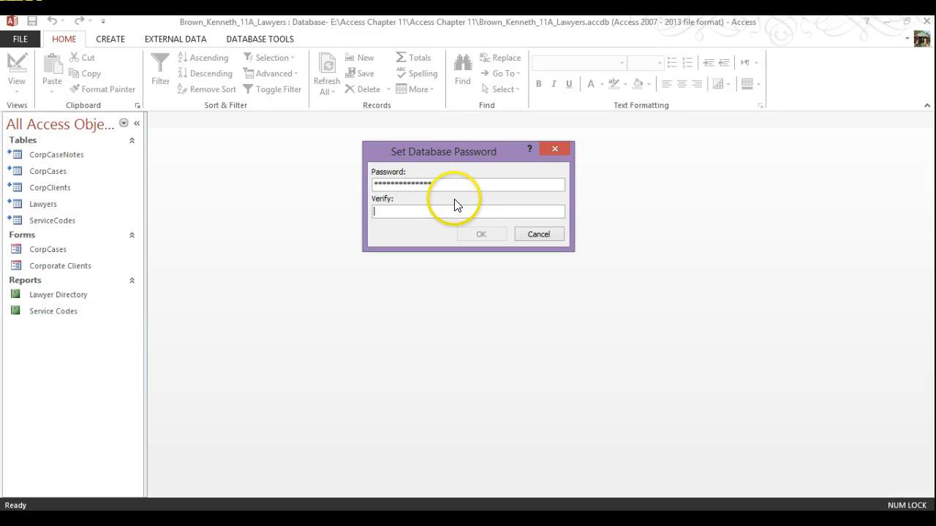
type("****")
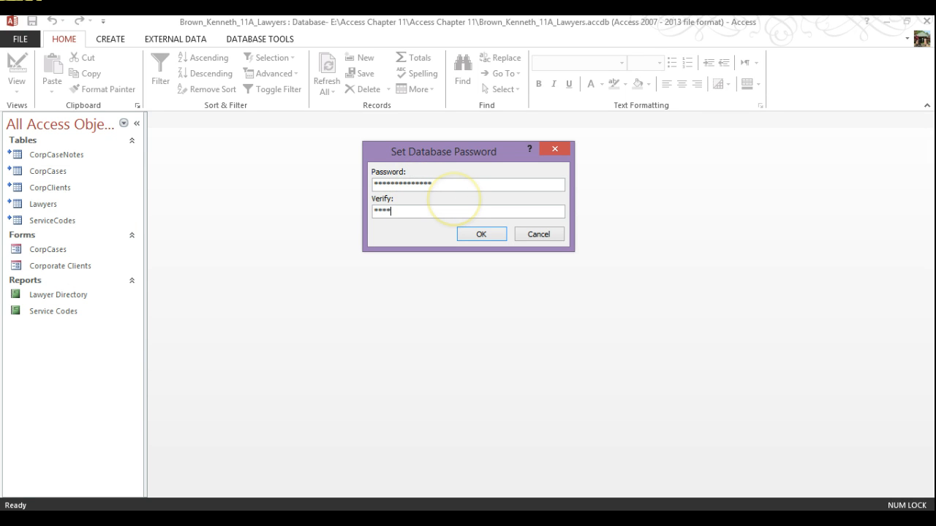
type("*")
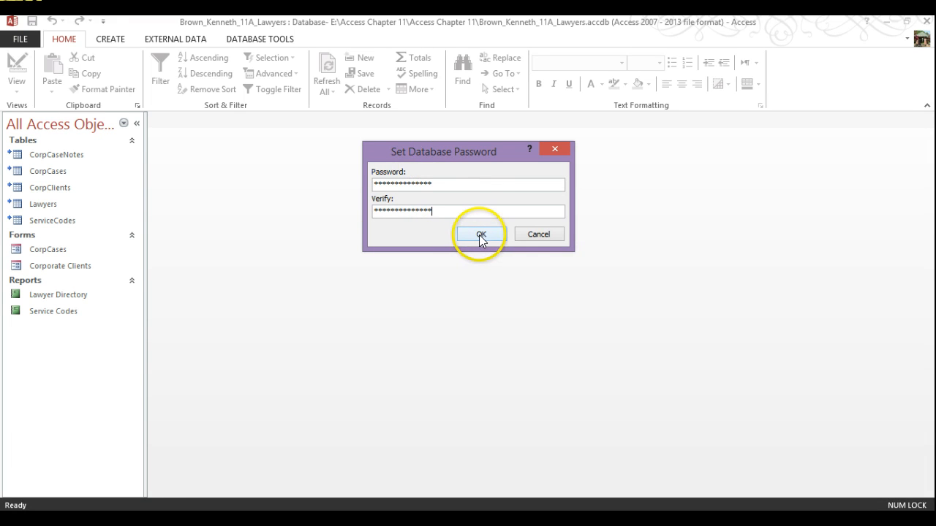
left_click(480, 237)
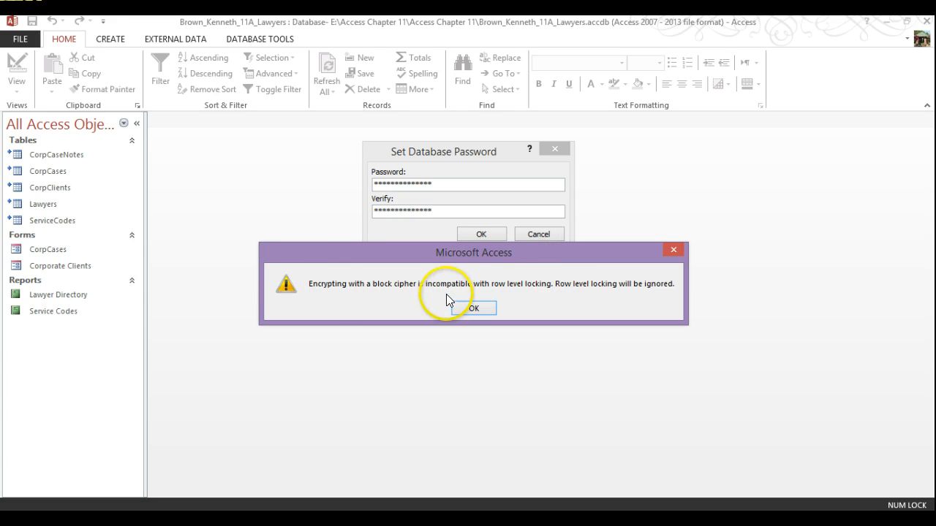
left_click(474, 307)
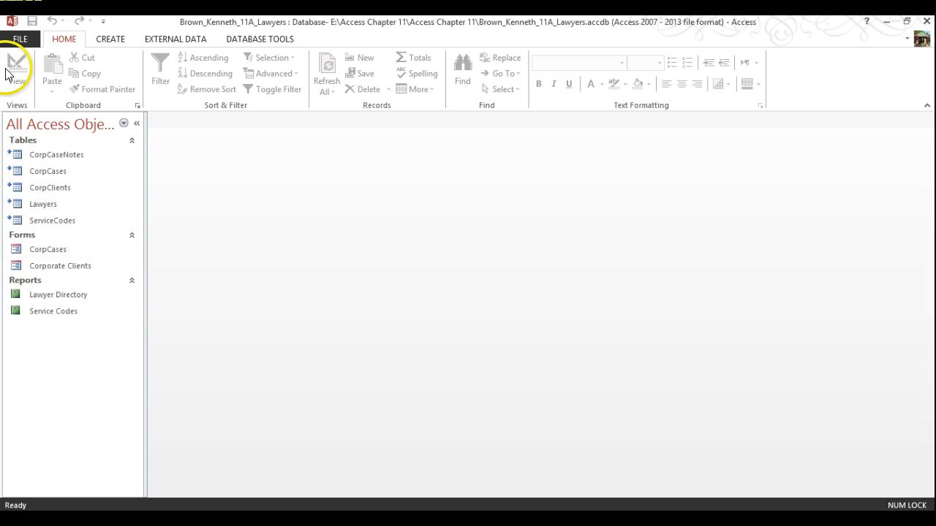
Step: Close the encrypted database and reopen the 11A_Lawyers file from the Recent list
left_click(28, 41)
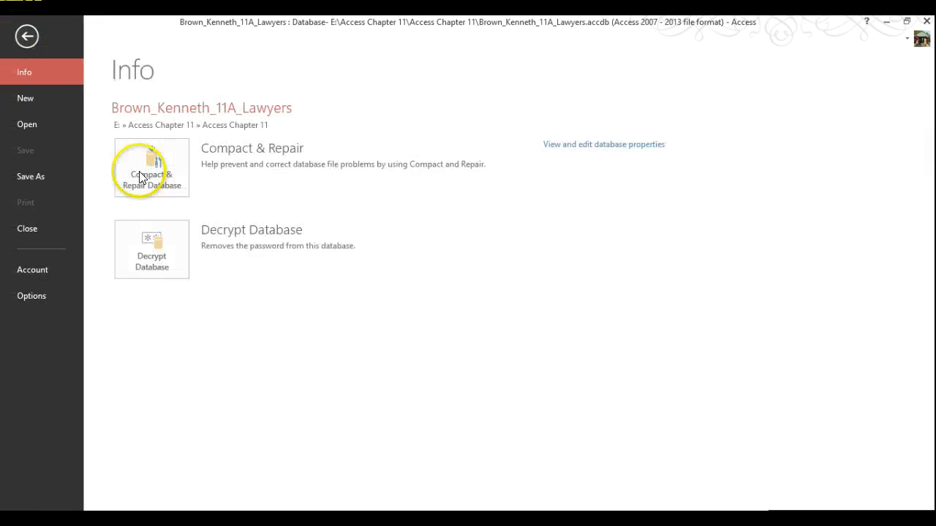
left_click(42, 232)
left_click(22, 38)
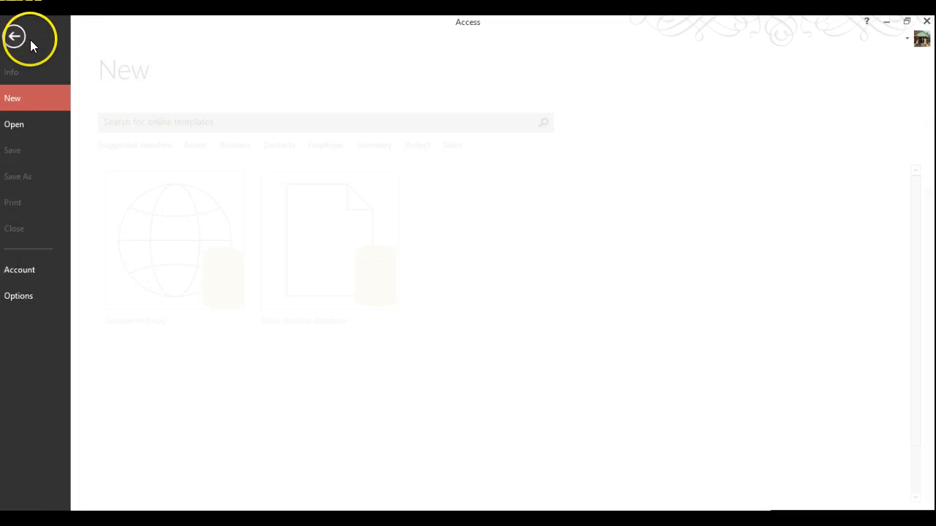
left_click(43, 125)
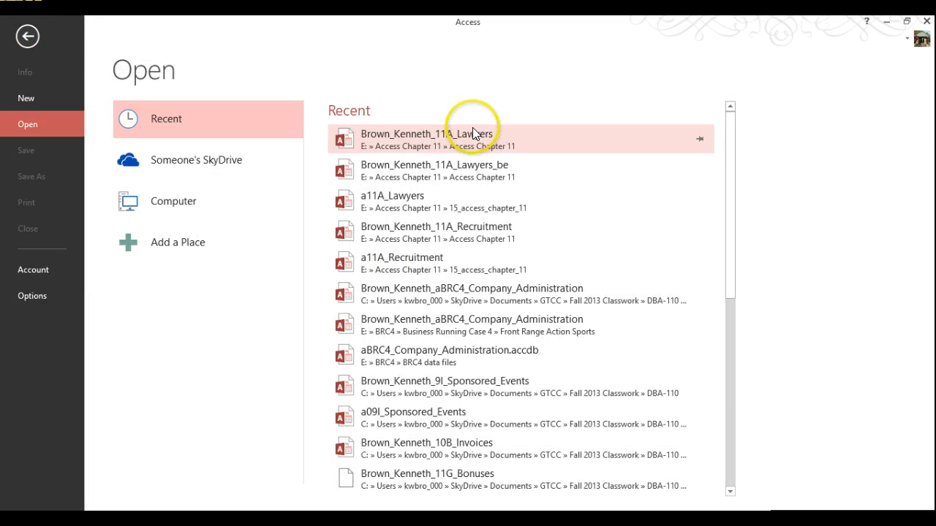
left_click(471, 139)
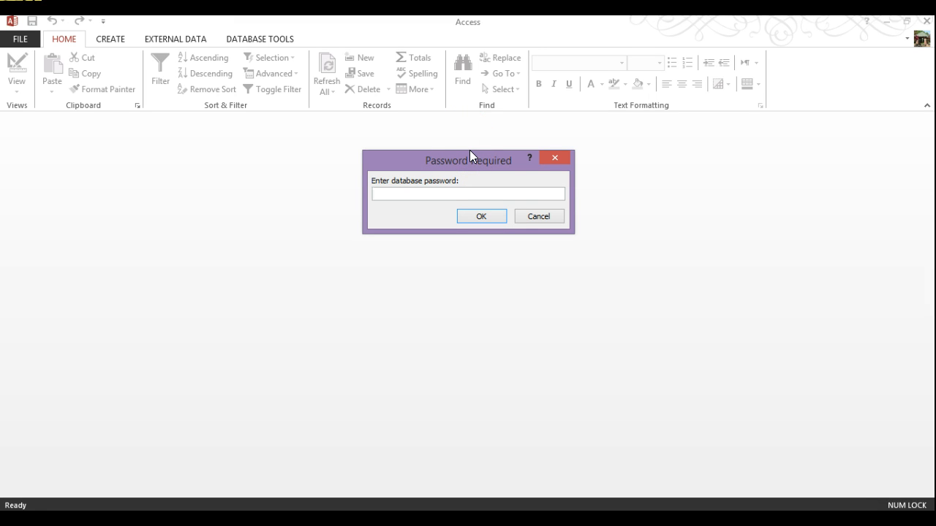
Step: Enter the database password to open it, then close the database
type("****")
key("Return")
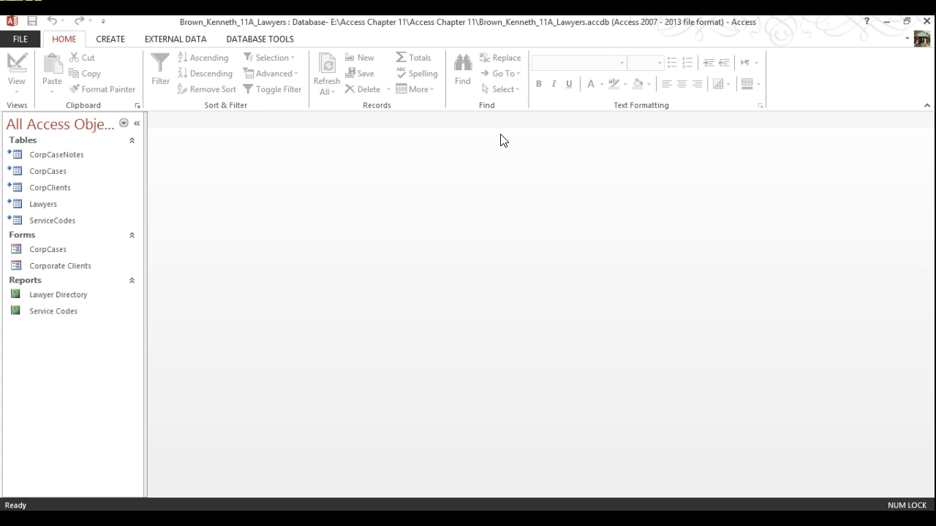
left_click(13, 40)
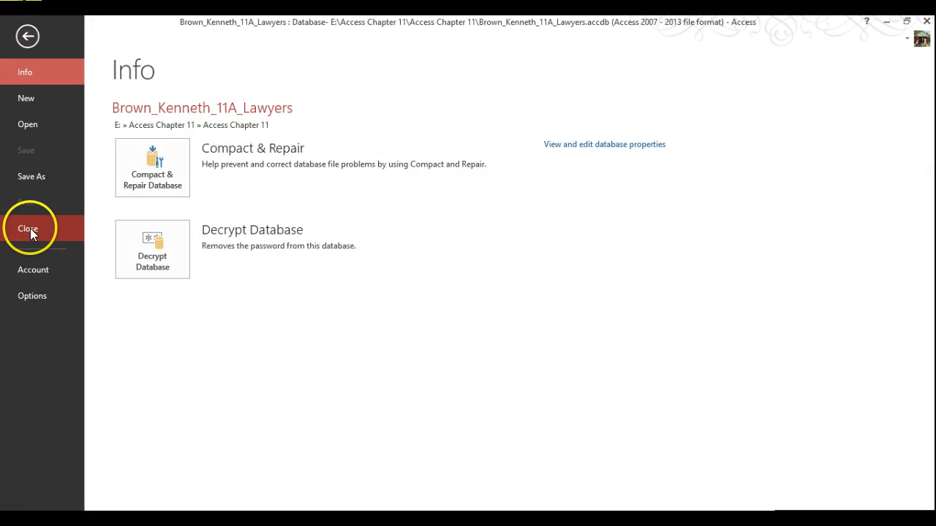
left_click(30, 228)
Step: Browse to the removable disk E: in the Open dialog
left_click(21, 39)
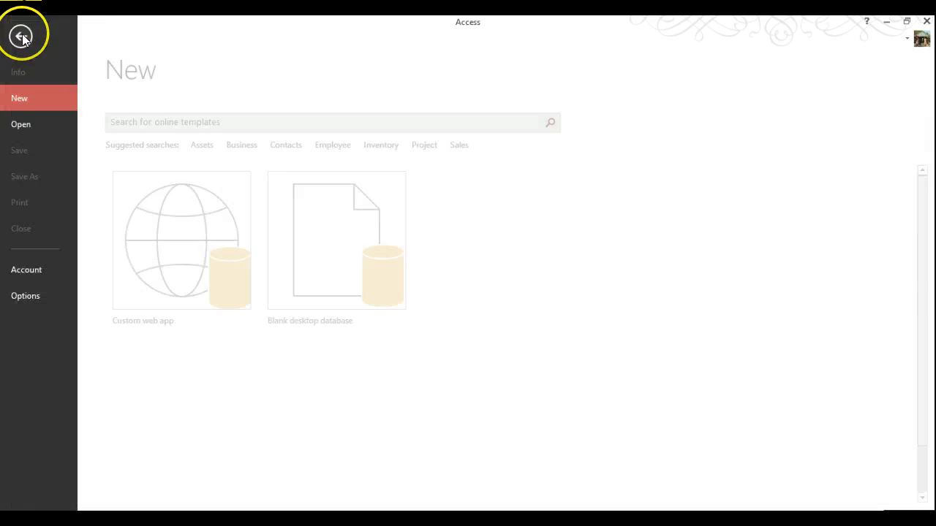
left_click(48, 123)
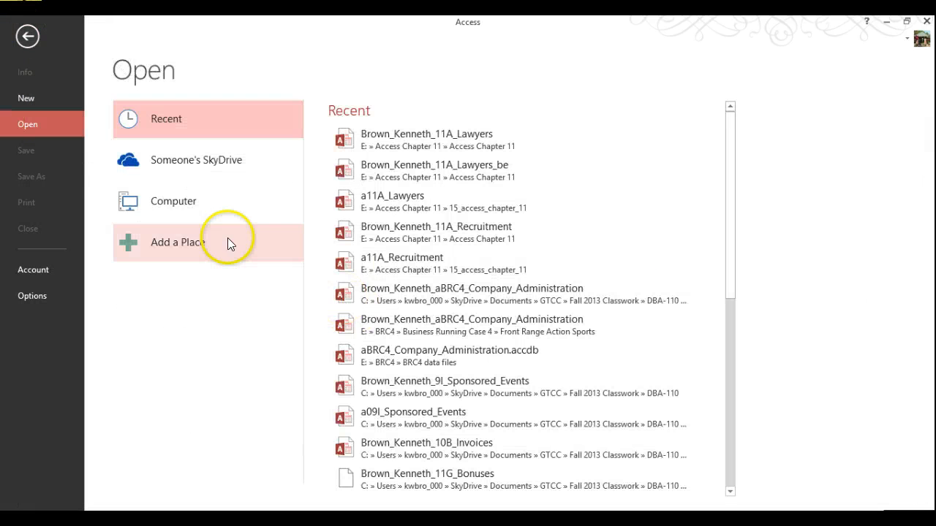
left_click(154, 202)
left_click(366, 389)
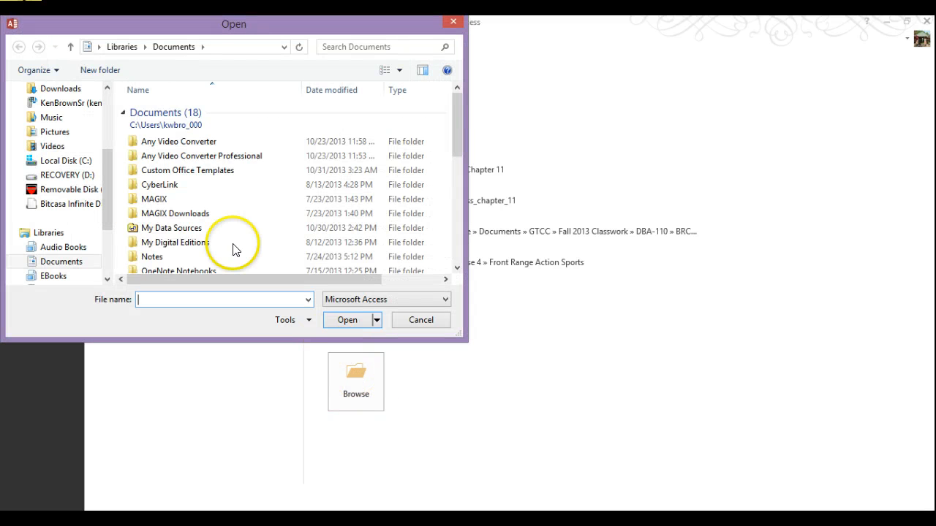
left_click(54, 190)
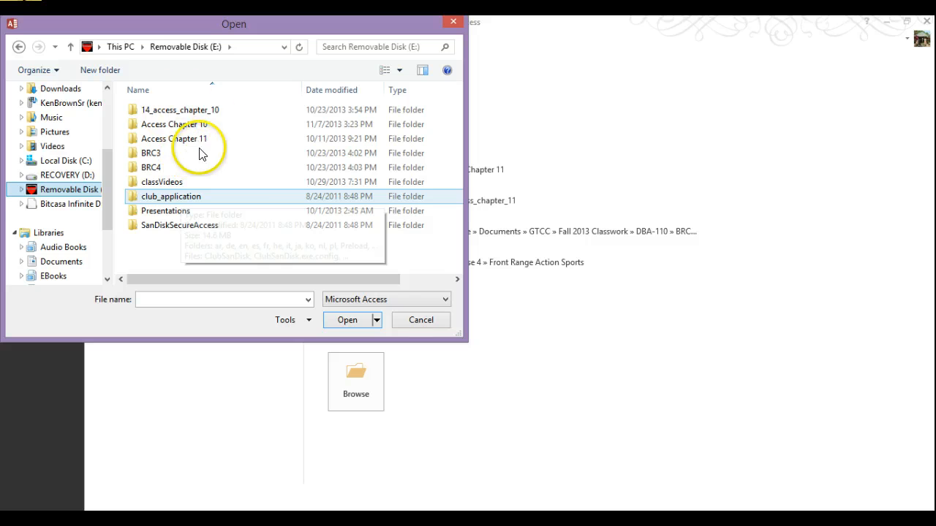
left_click(212, 125)
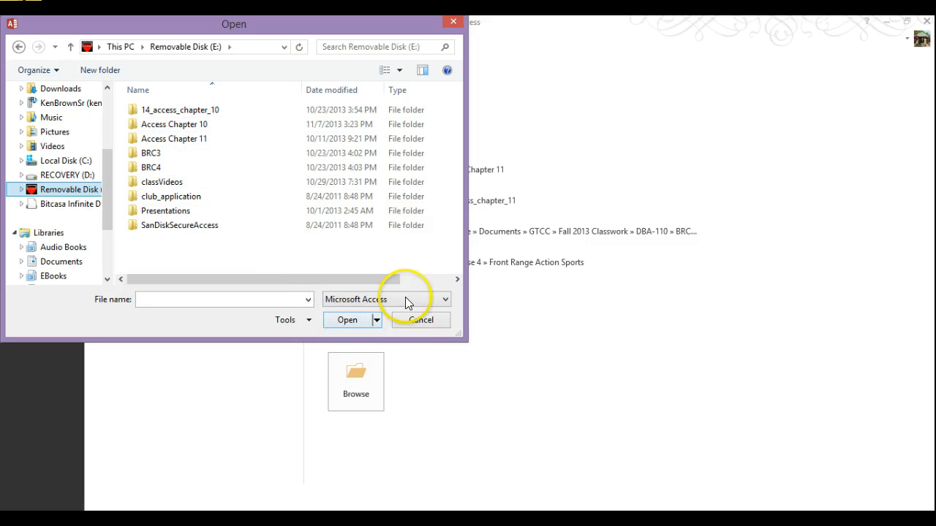
left_click(188, 111)
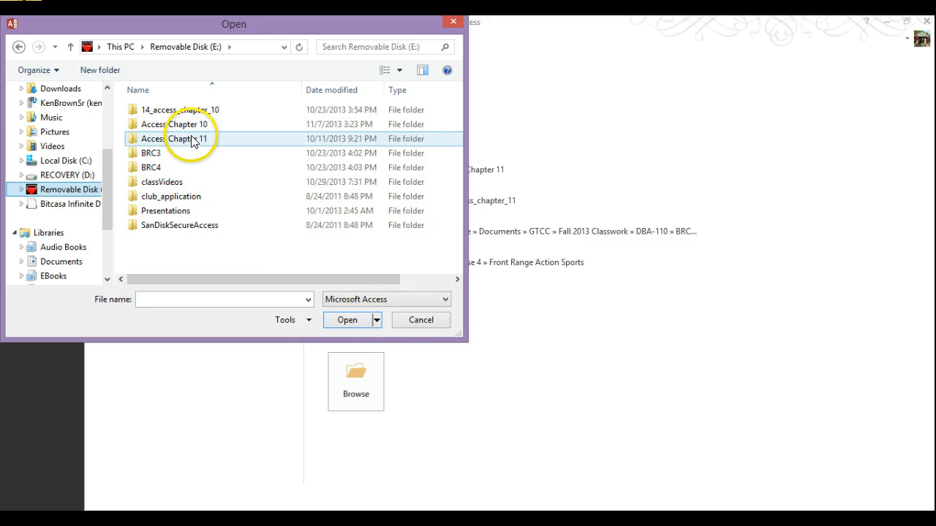
Step: Open the student-named 11A_Lawyers_be file from Access Chapter 11\Access Chapter 11 exclusively
double_click(192, 139)
double_click(186, 128)
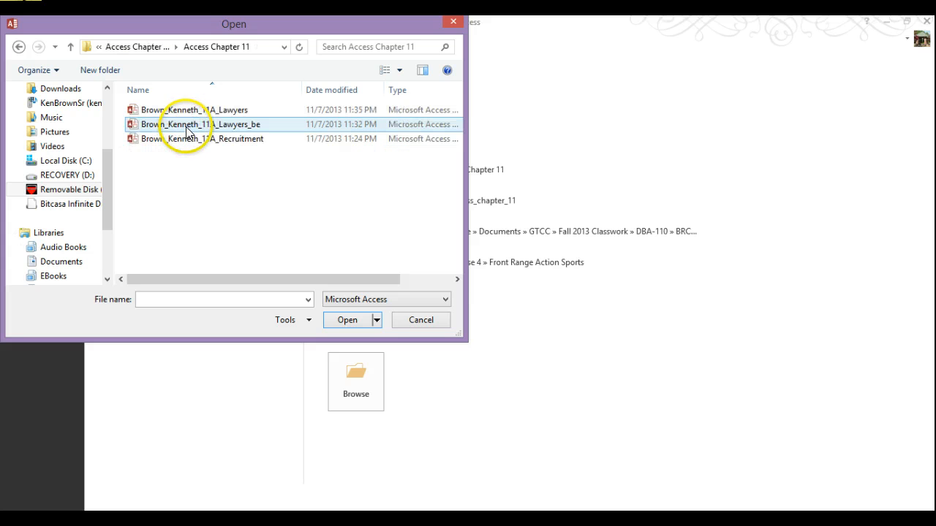
left_click(235, 126)
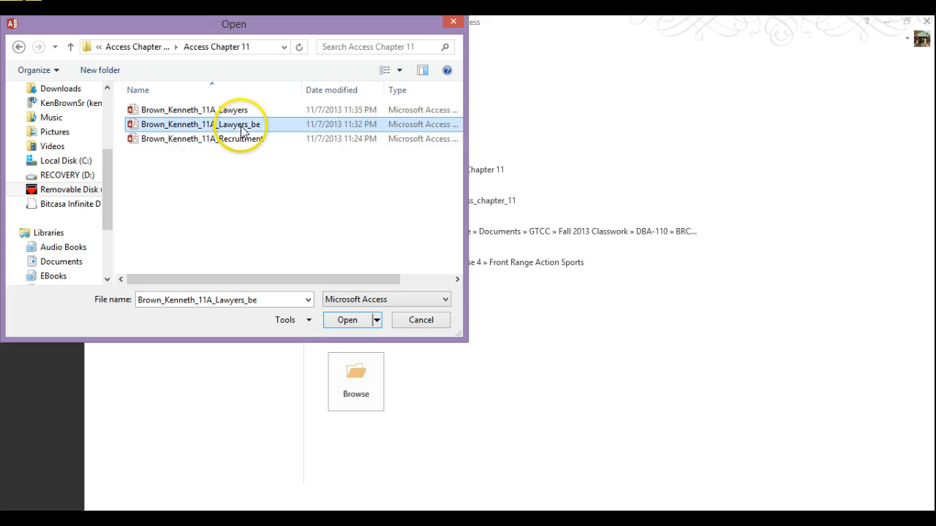
left_click(377, 320)
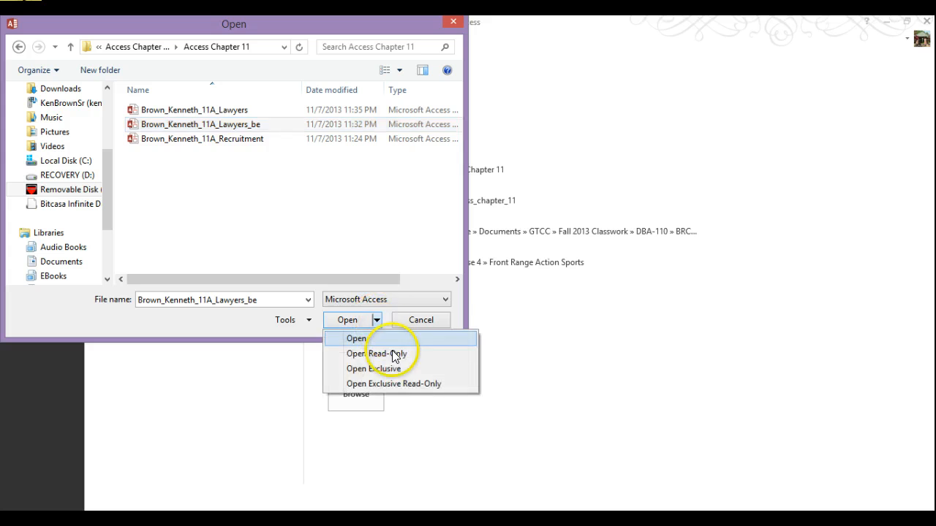
left_click(399, 369)
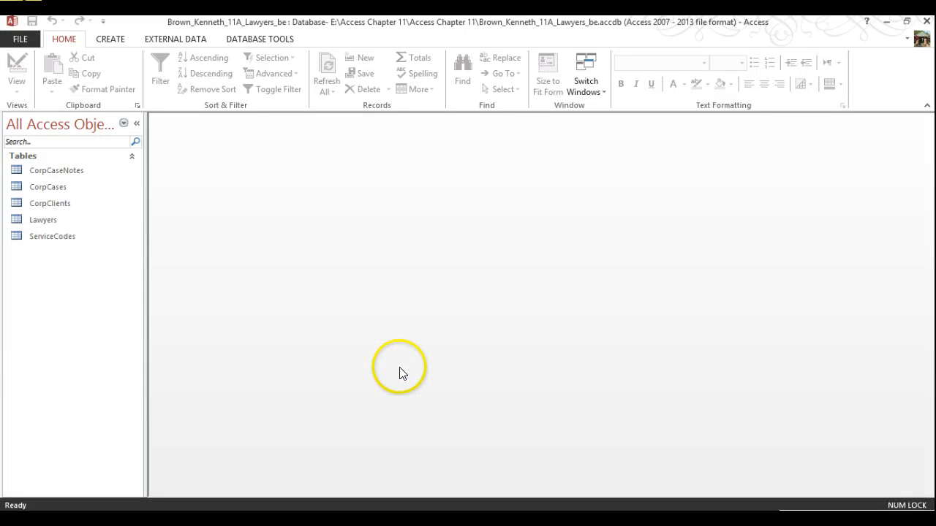
Step: Encrypt the 11A_Lawyers_be back-end with a password and accept the row-level locking warning
left_click(28, 40)
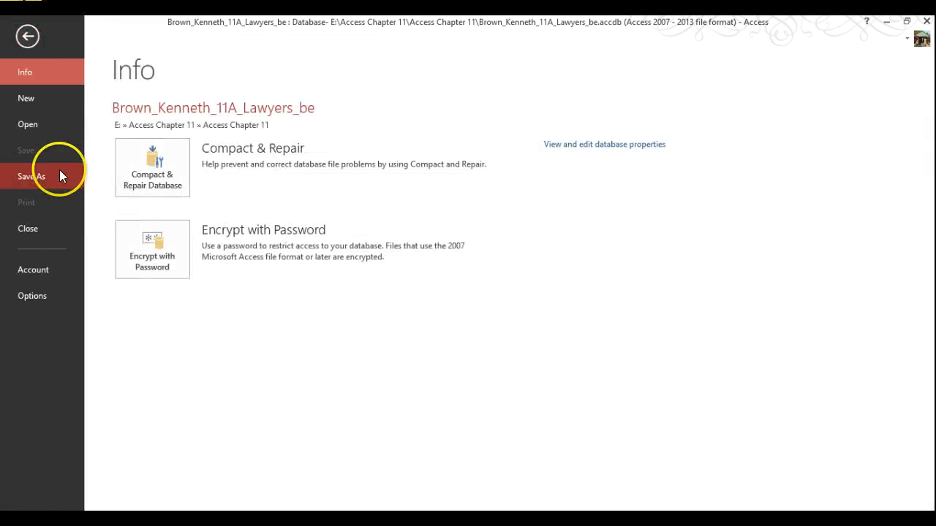
left_click(135, 241)
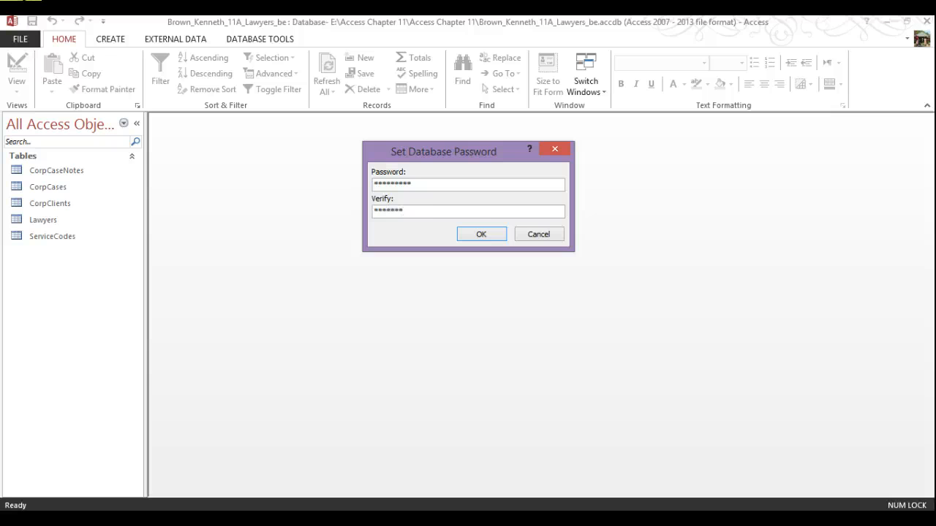
key("Return")
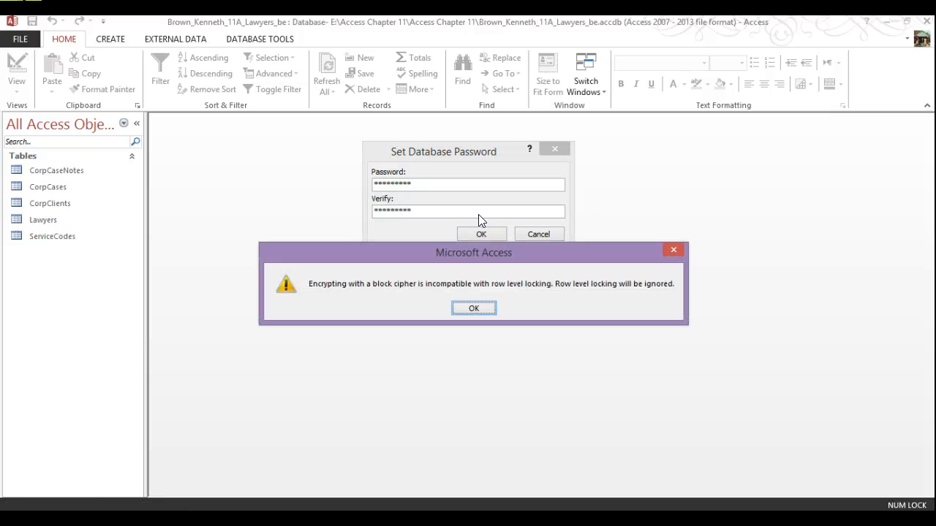
key("Return")
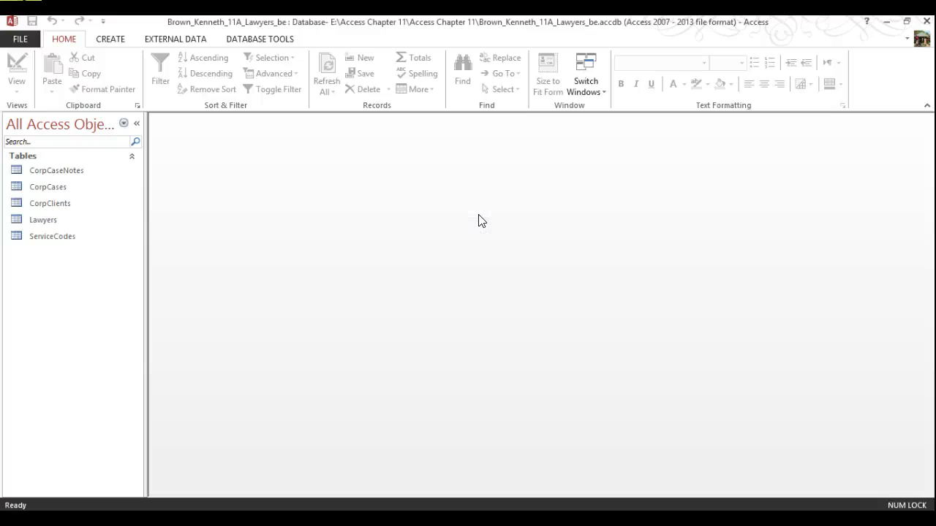
Step: Close 11A_Lawyers_be, then reopen it from Recent files and enter its password
left_click(32, 48)
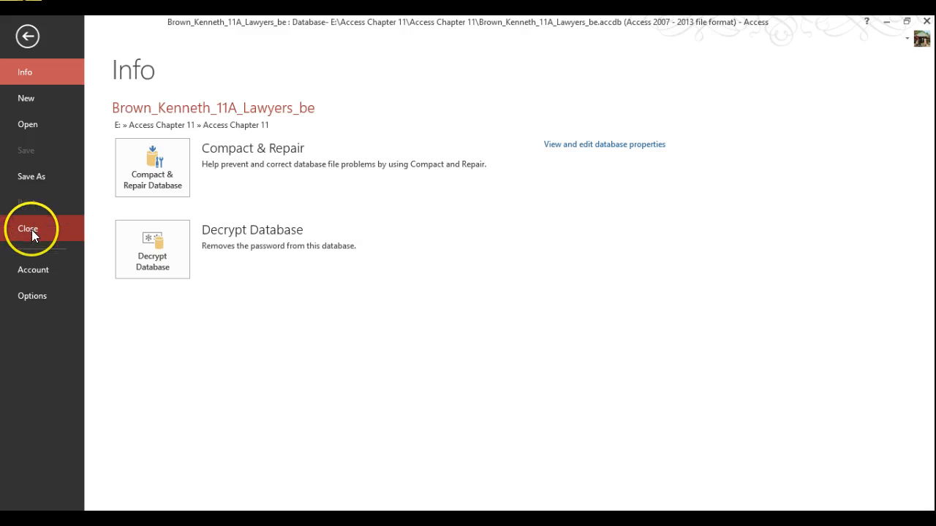
left_click(32, 230)
left_click(10, 44)
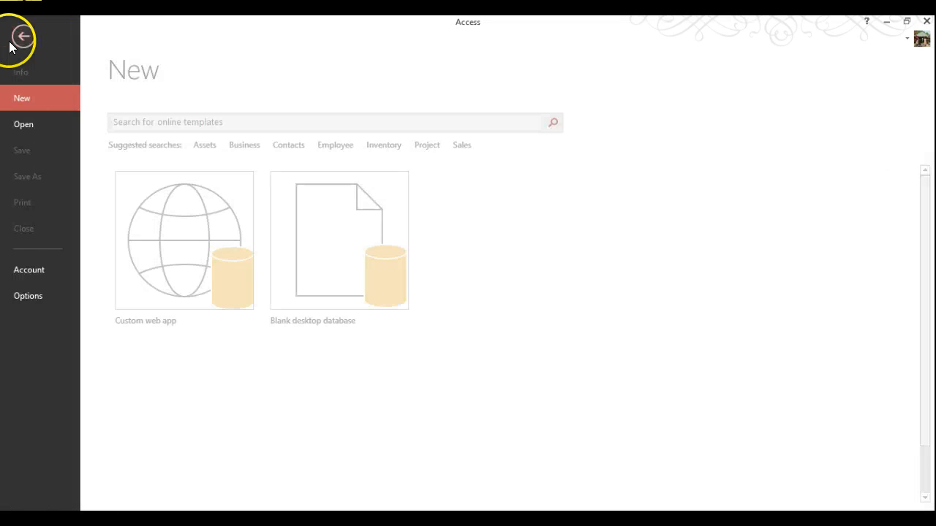
left_click(22, 129)
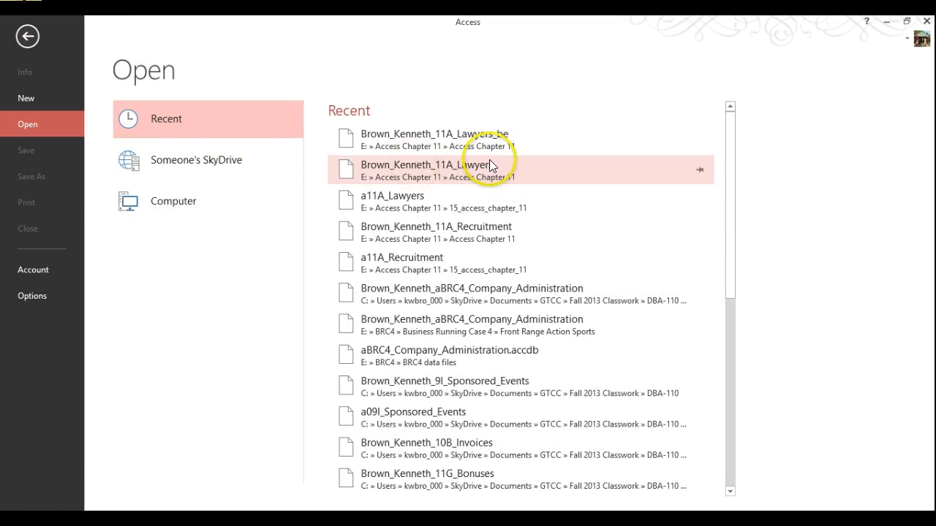
left_click(502, 137)
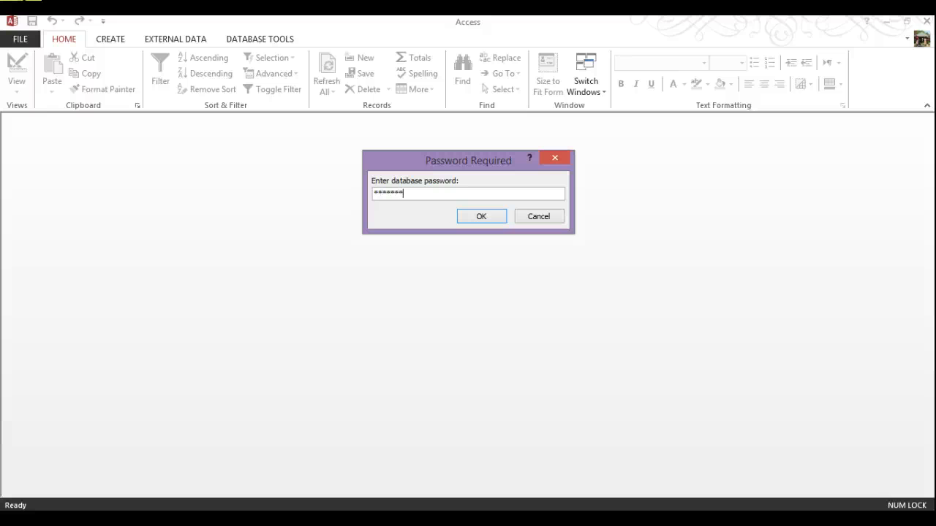
key("Return")
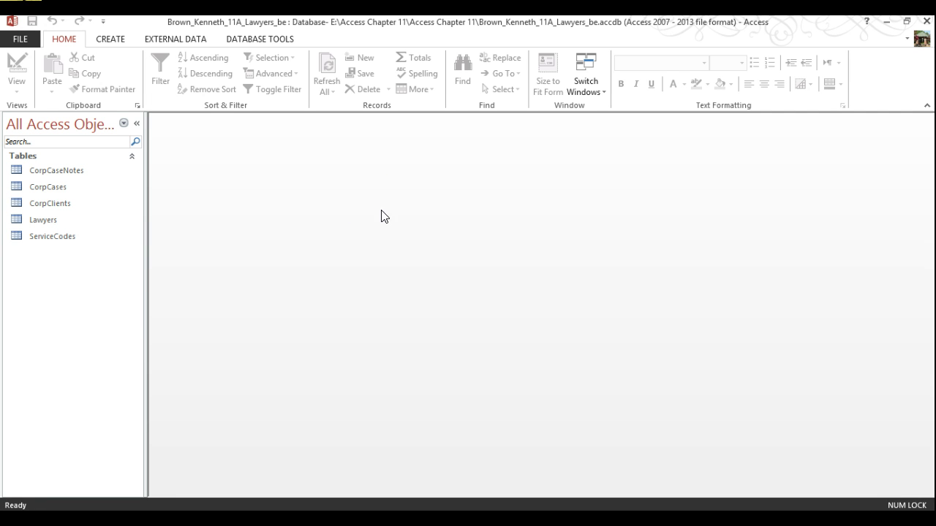
Step: Close the database and browse to E:\Access Chapter 11\Access Chapter 11
left_click(20, 42)
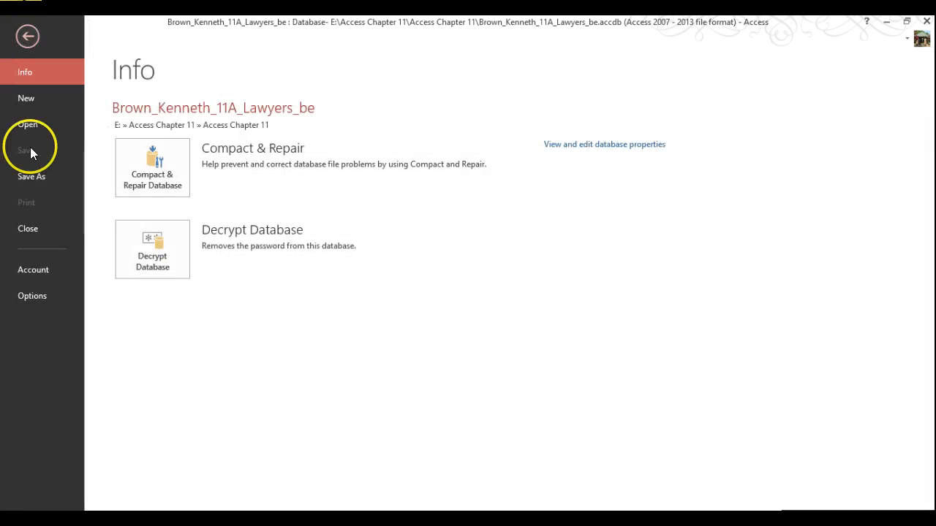
left_click(35, 236)
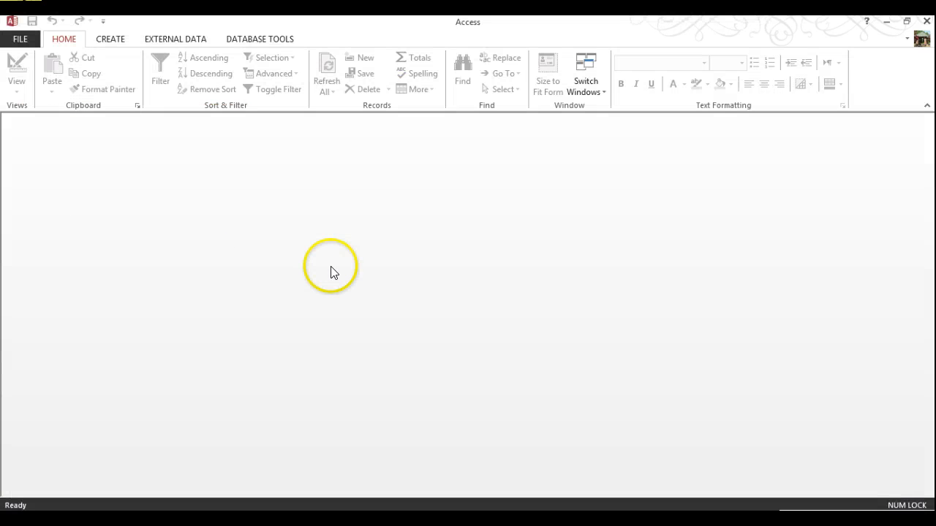
left_click(20, 39)
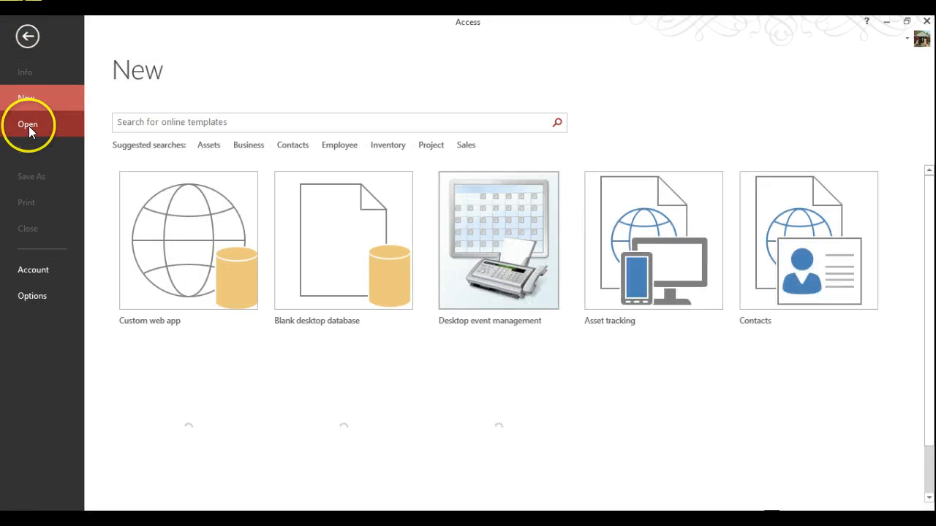
left_click(29, 126)
left_click(173, 206)
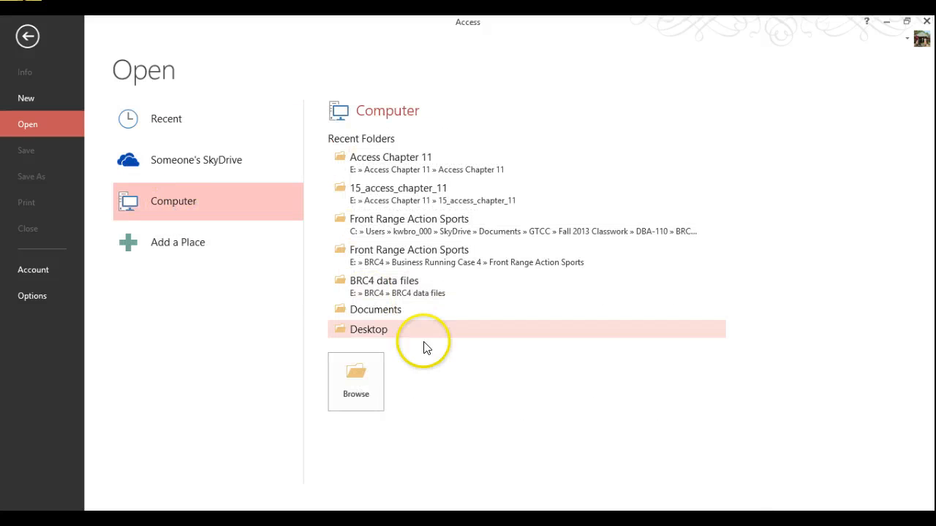
left_click(356, 385)
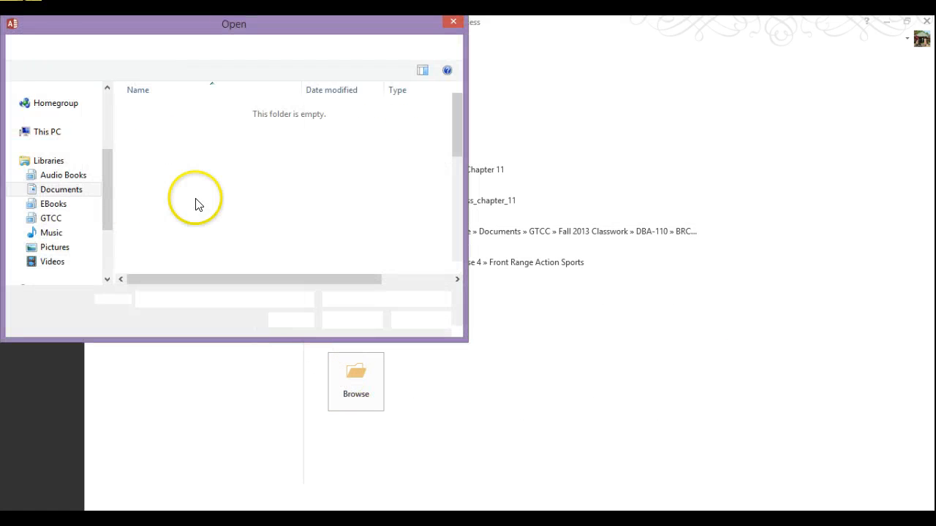
left_click(51, 187)
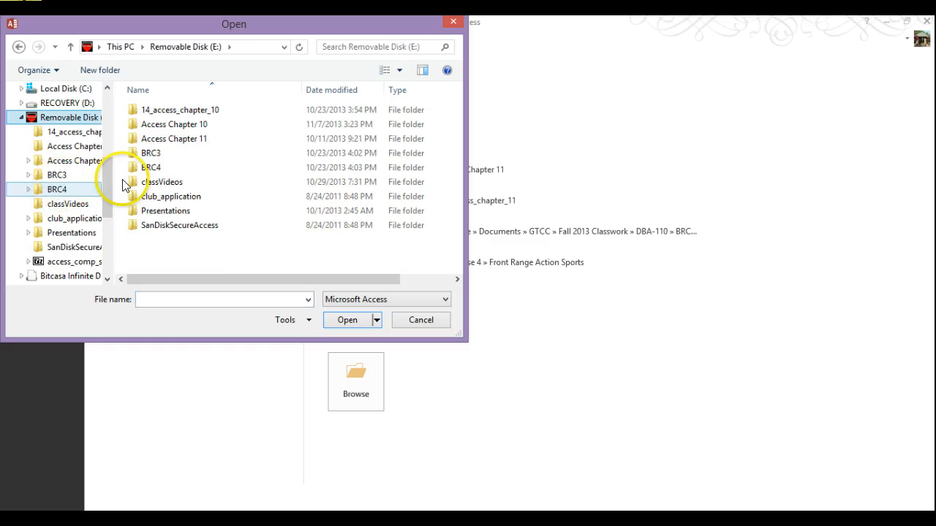
double_click(168, 139)
left_click(165, 143)
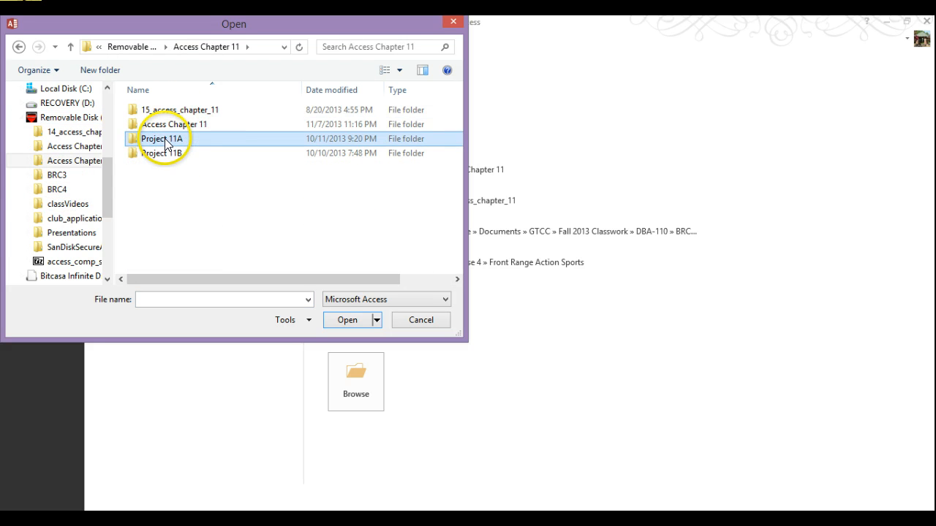
double_click(166, 142)
key("BackSpace")
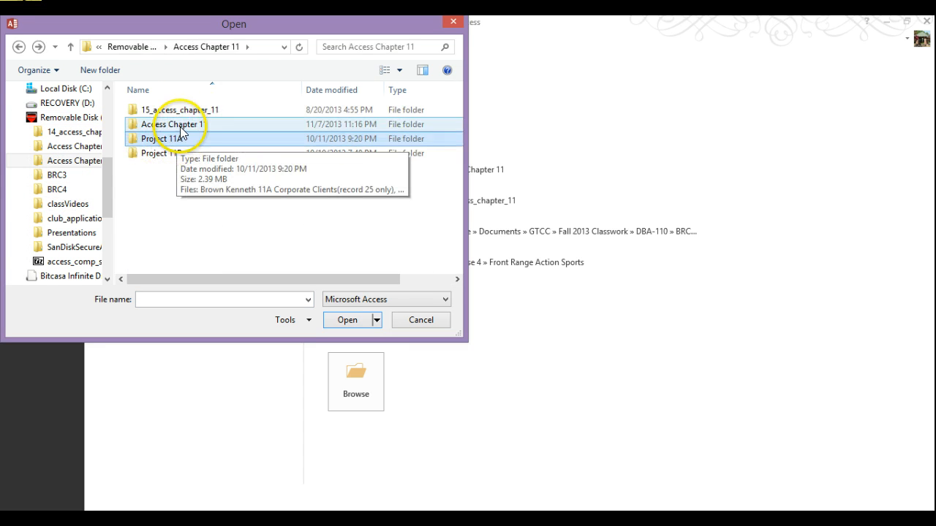
double_click(181, 127)
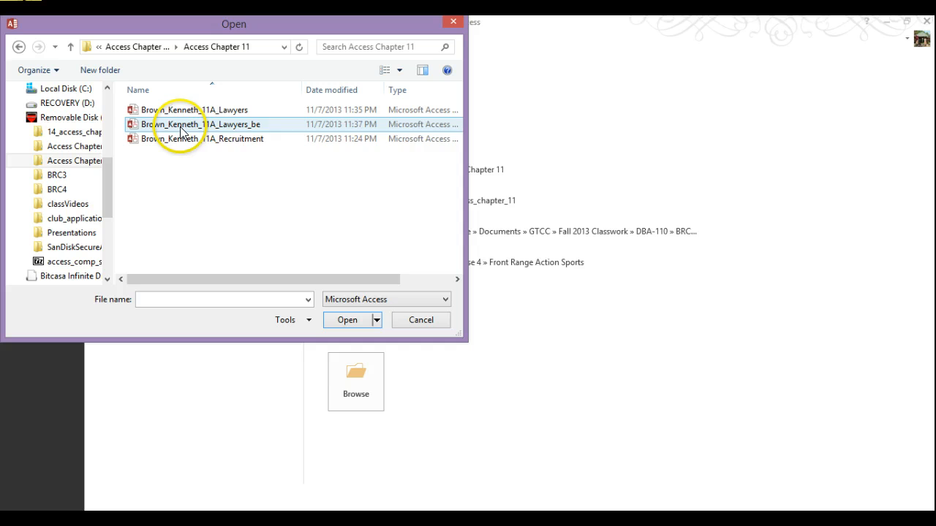
Step: Open the 11A_Lawyers_be back-end with Open Exclusive and supply its password
left_click(241, 128)
left_click(376, 319)
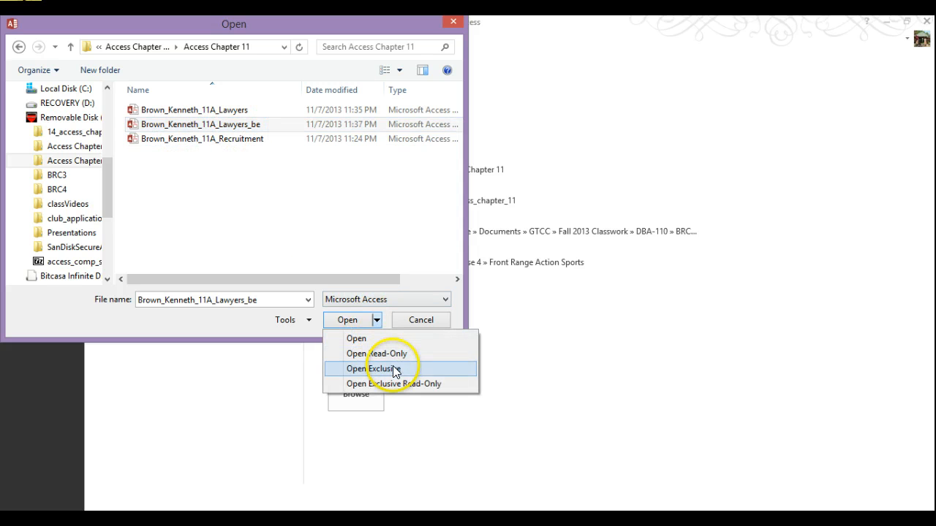
left_click(394, 368)
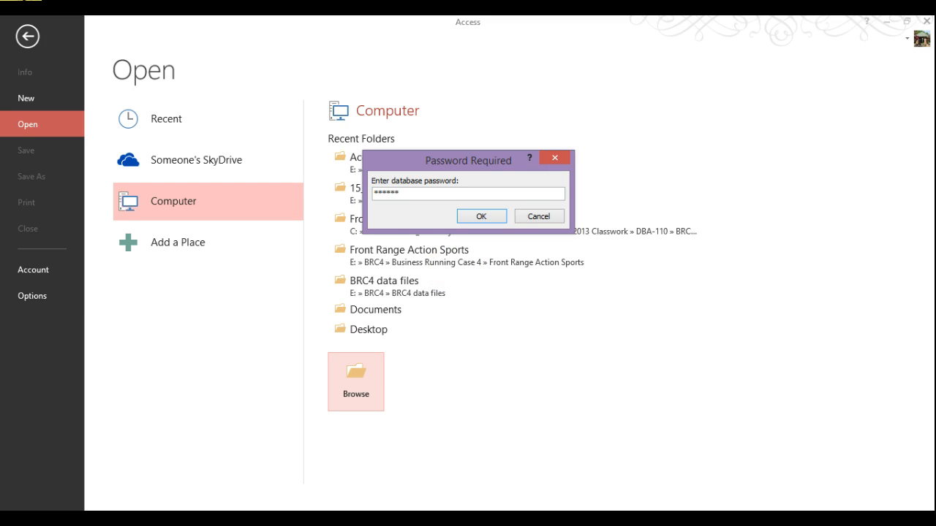
key("Return")
key("Return")
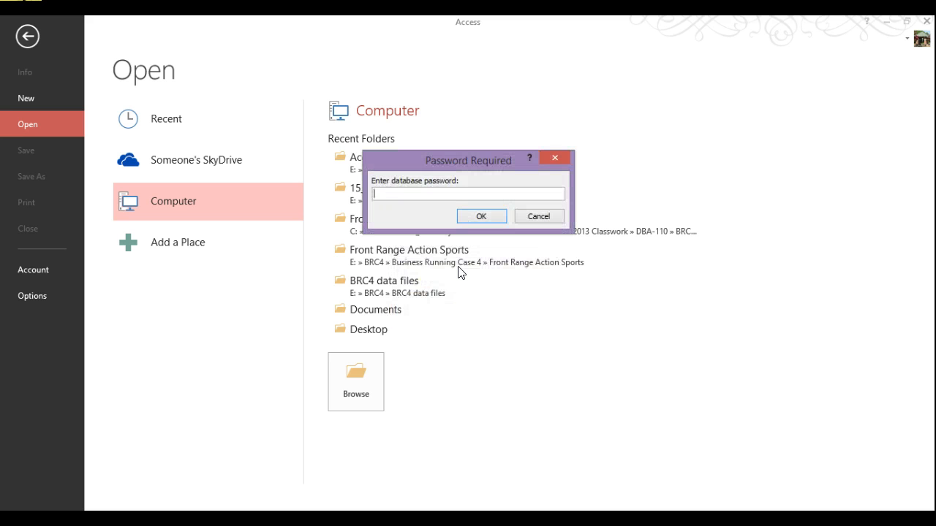
type("**")
key("Return")
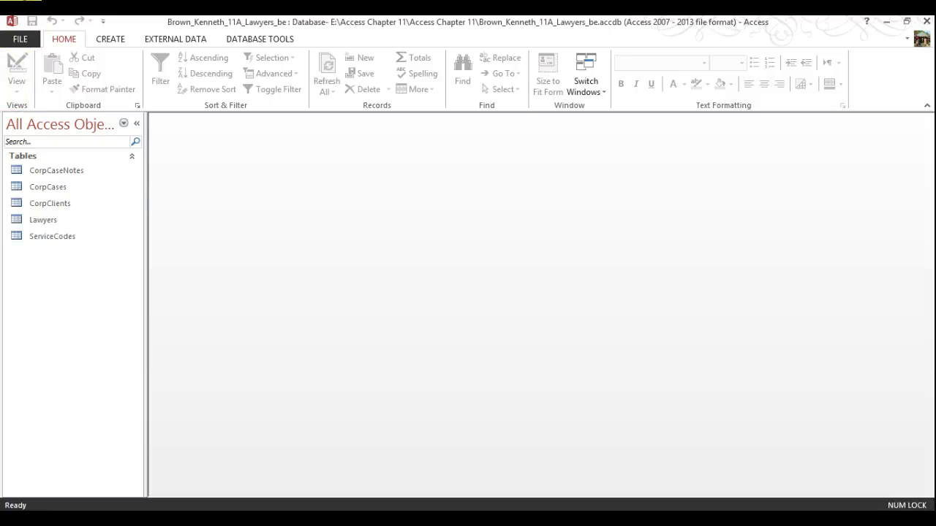
Step: Decrypt 11A_Lawyers_be by entering its current password in Unset Database Password
left_click(22, 41)
left_click(22, 41)
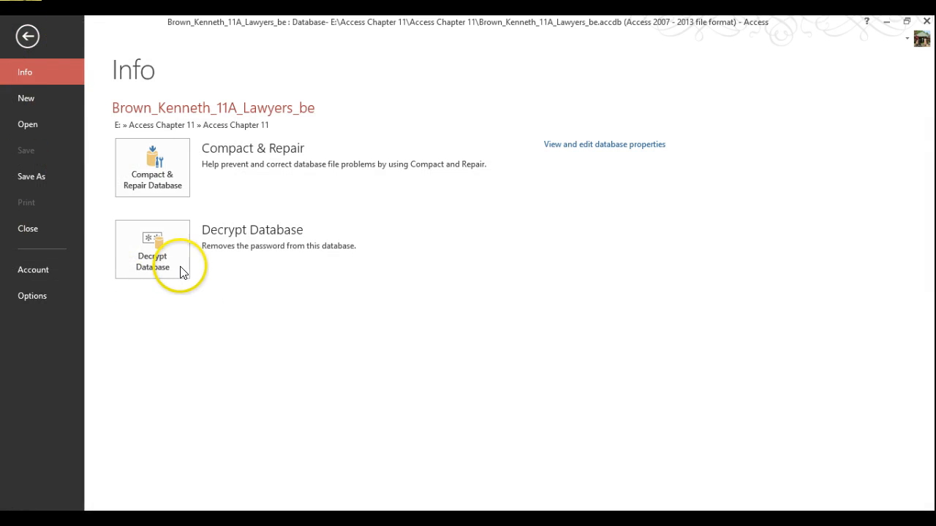
left_click(170, 258)
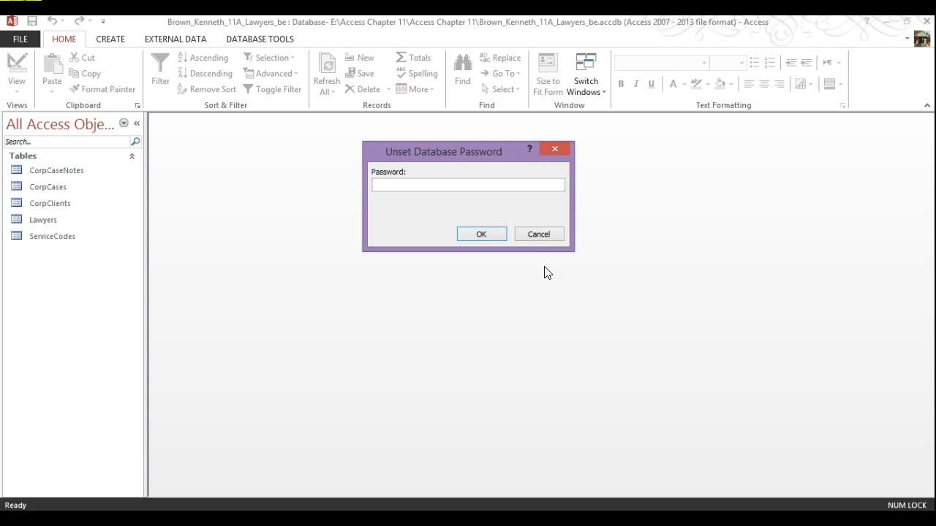
type("**")
key("Return")
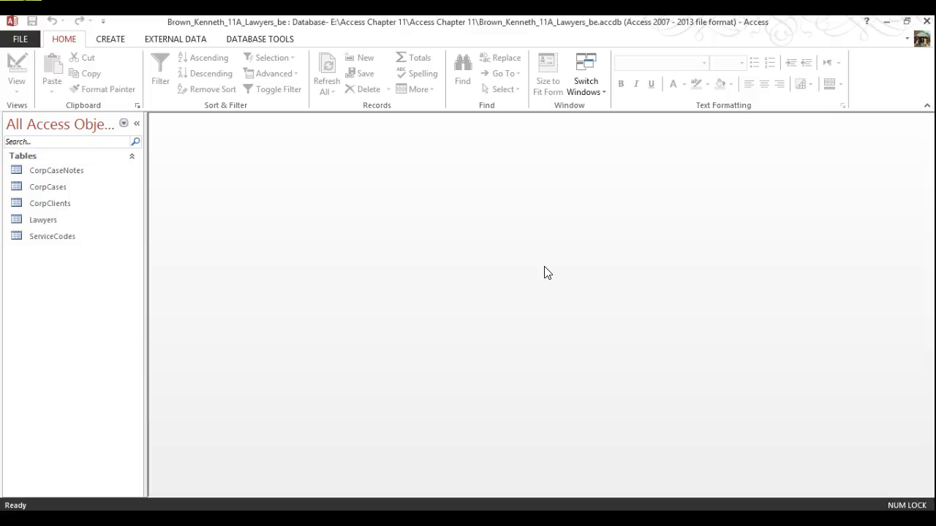
Step: Close the decrypted database and return the Access window to full screen
left_click(20, 38)
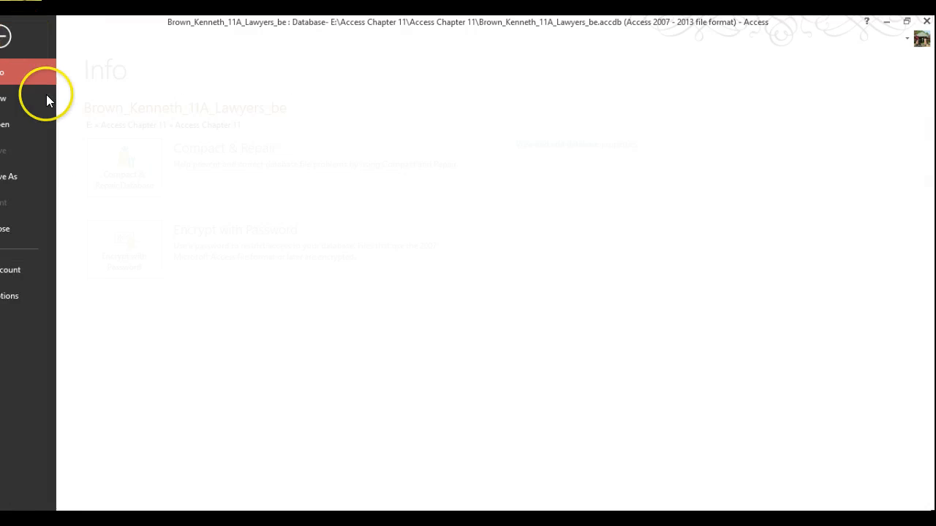
left_click(26, 228)
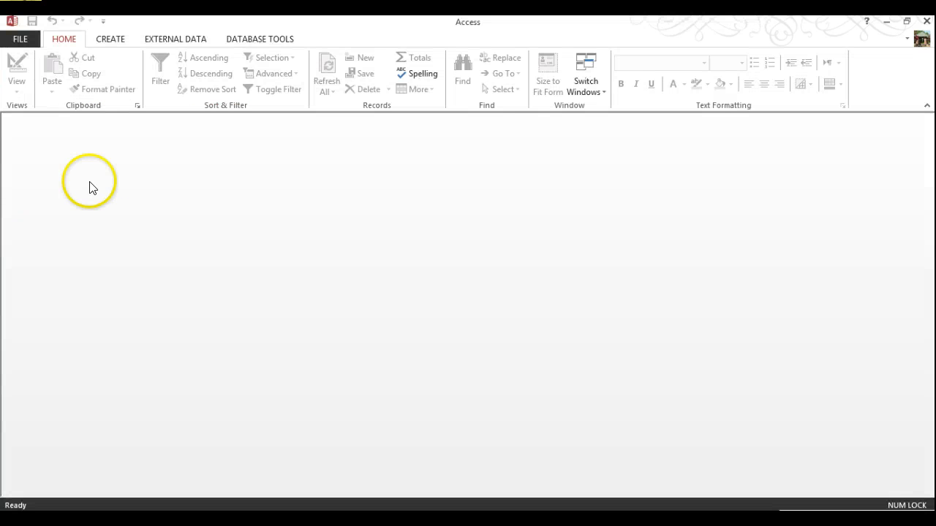
left_click(12, 22)
left_click(12, 37)
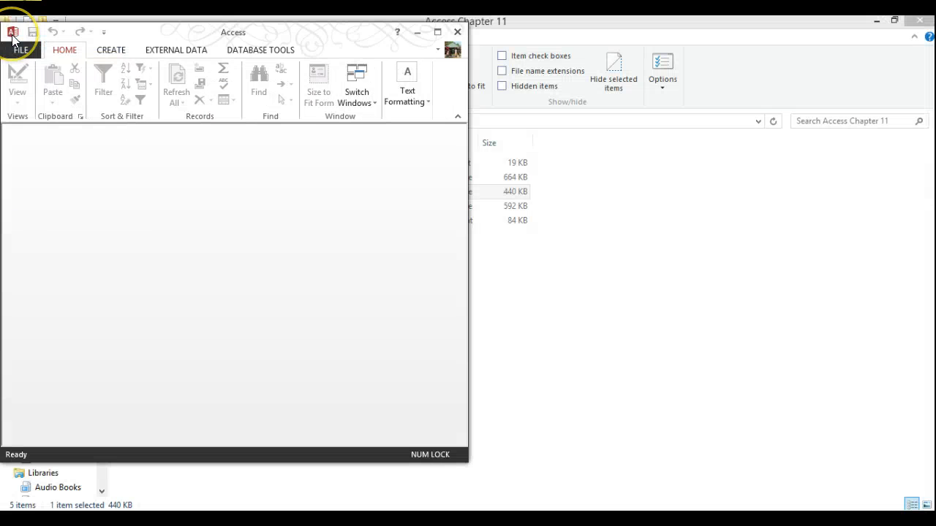
double_click(182, 31)
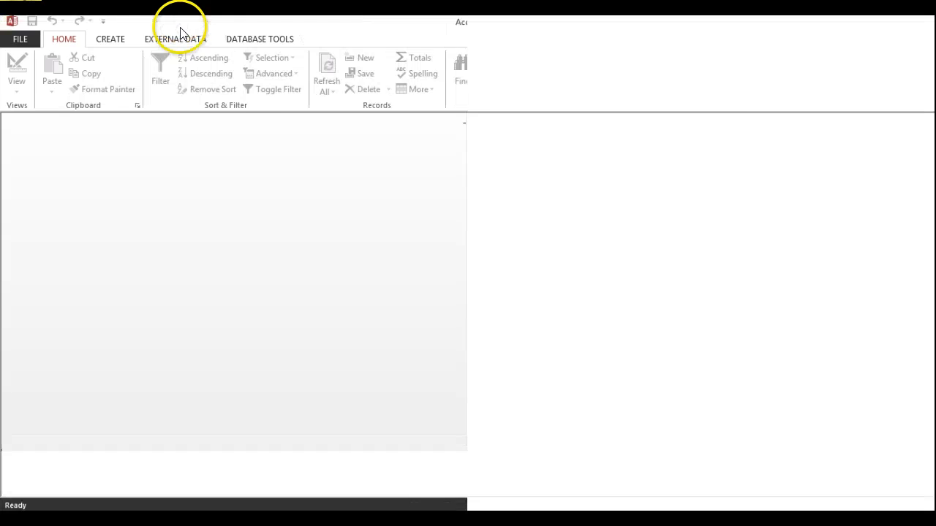
Step: Reopen 11A_Lawyers_be from Recent files, now without a password prompt
left_click(29, 40)
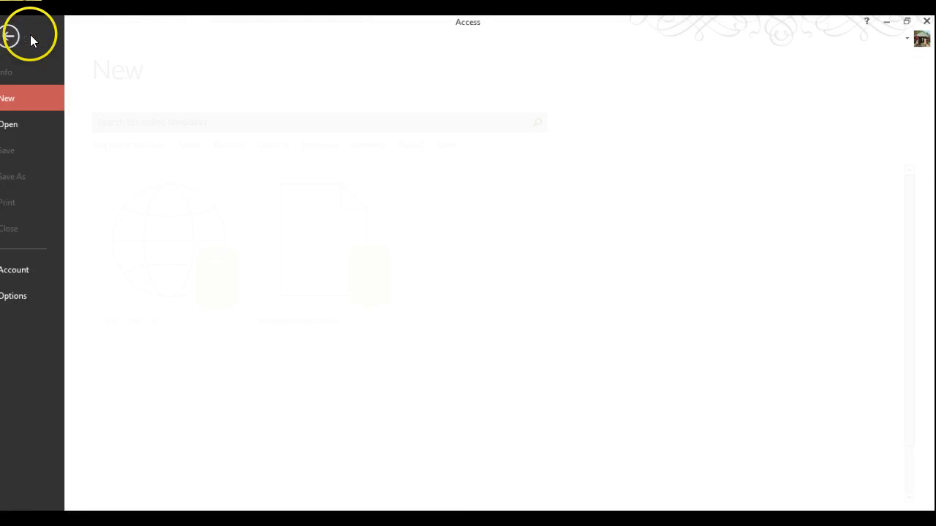
left_click(31, 121)
left_click(470, 133)
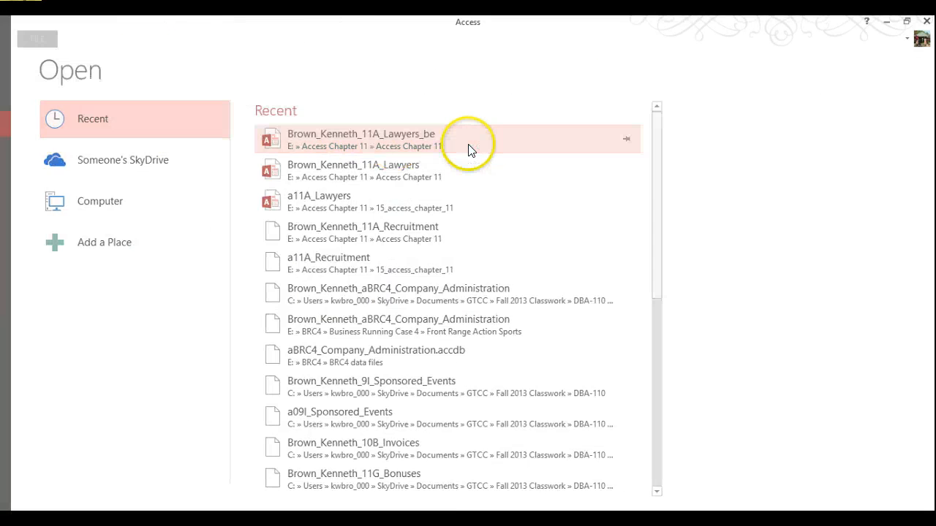
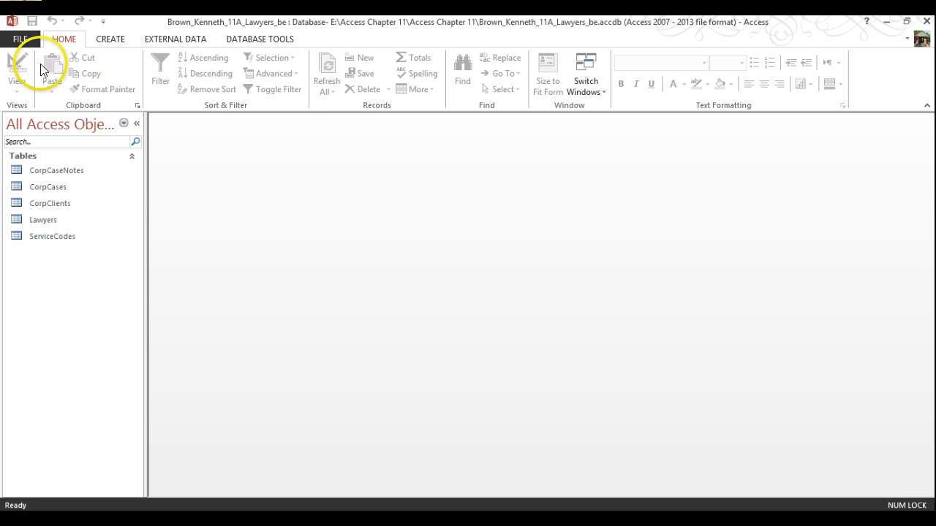
Step: Close the back-end database and reopen the Lawyers front-end database from the Recent list
left_click(20, 38)
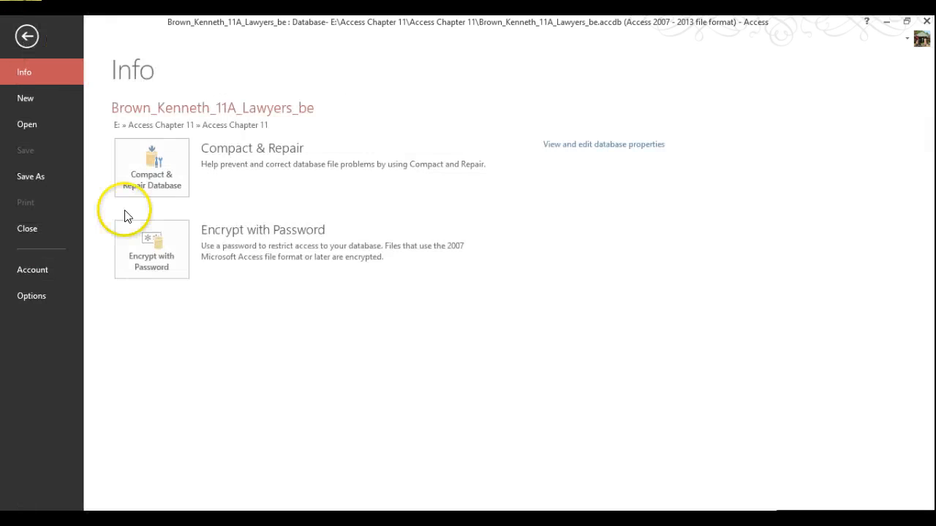
left_click(28, 228)
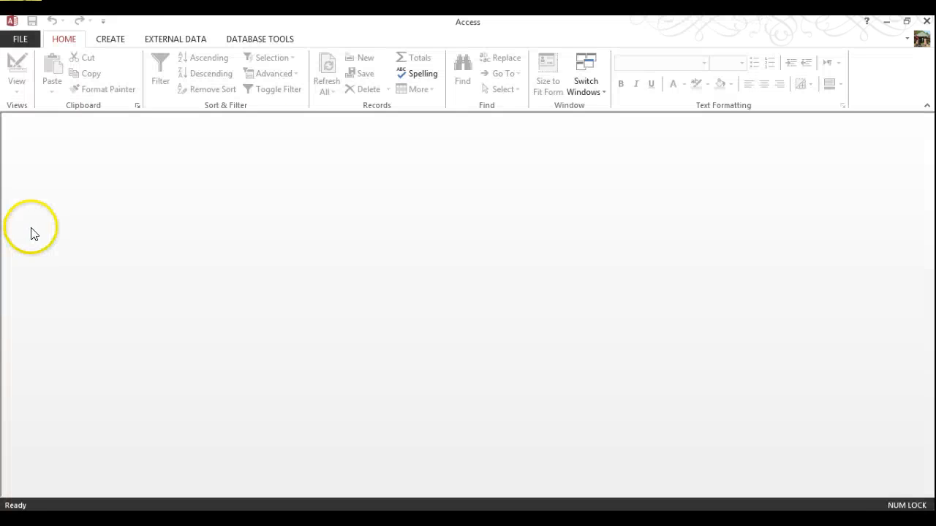
left_click(25, 44)
left_click(39, 125)
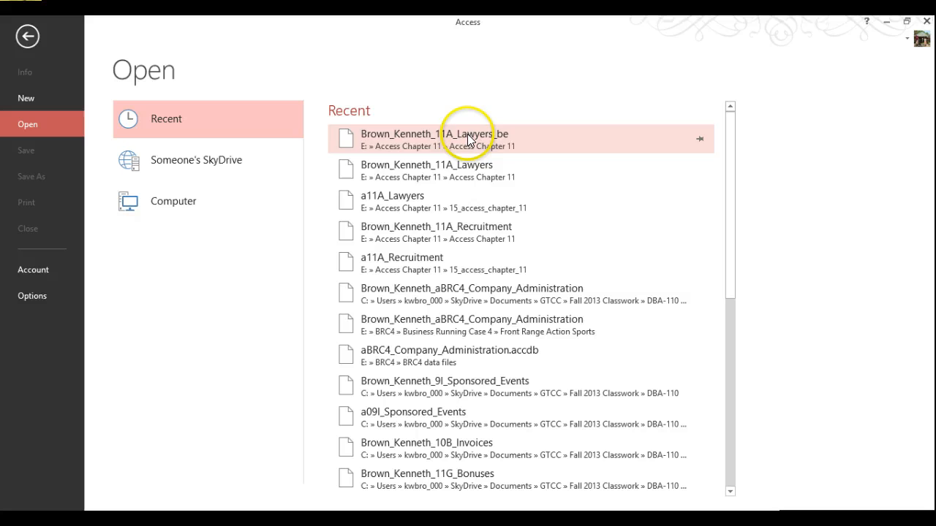
left_click(479, 172)
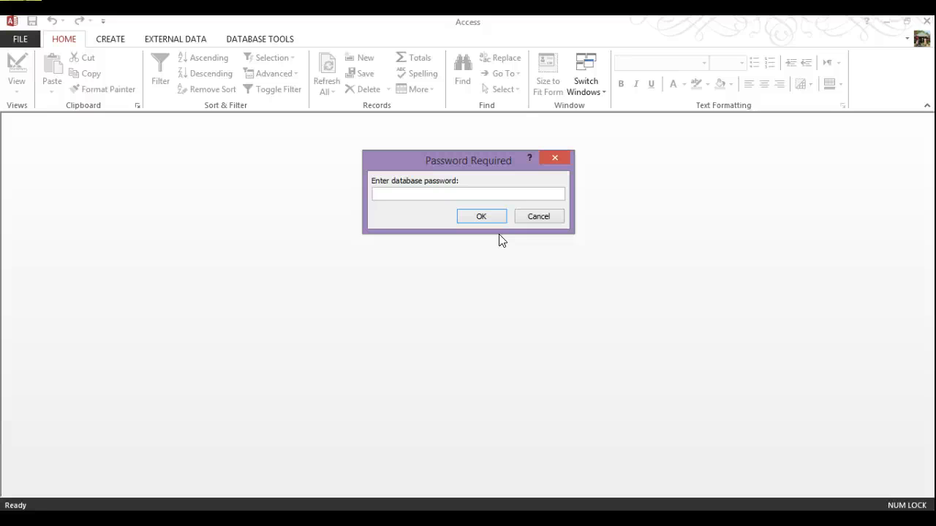
Step: Enter the Lawyers database password, retrying after the invalid-password warning, to unlock it
type("**************")
key("Return")
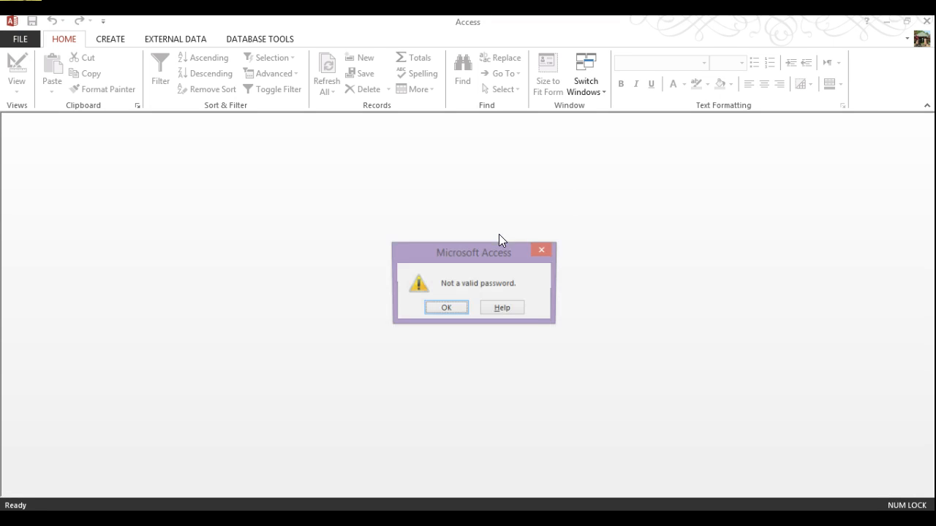
key("Return")
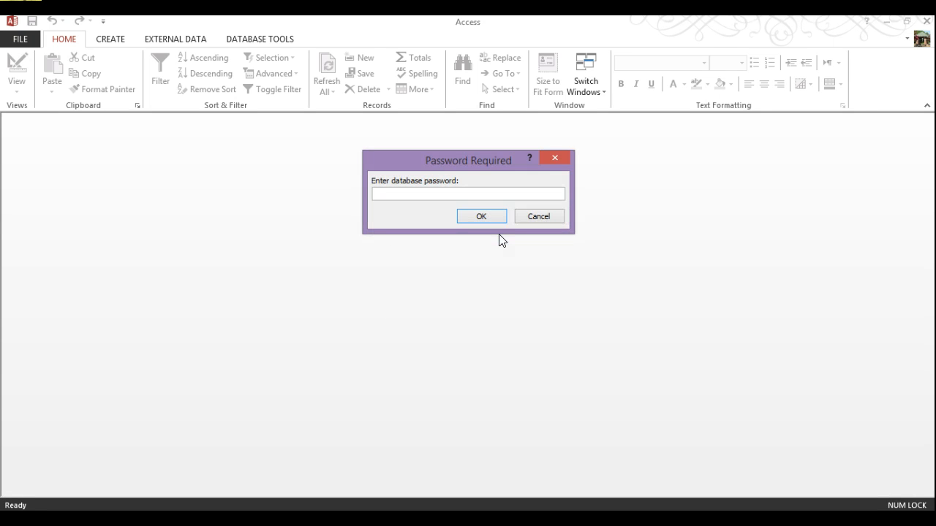
type("**************")
key("Return")
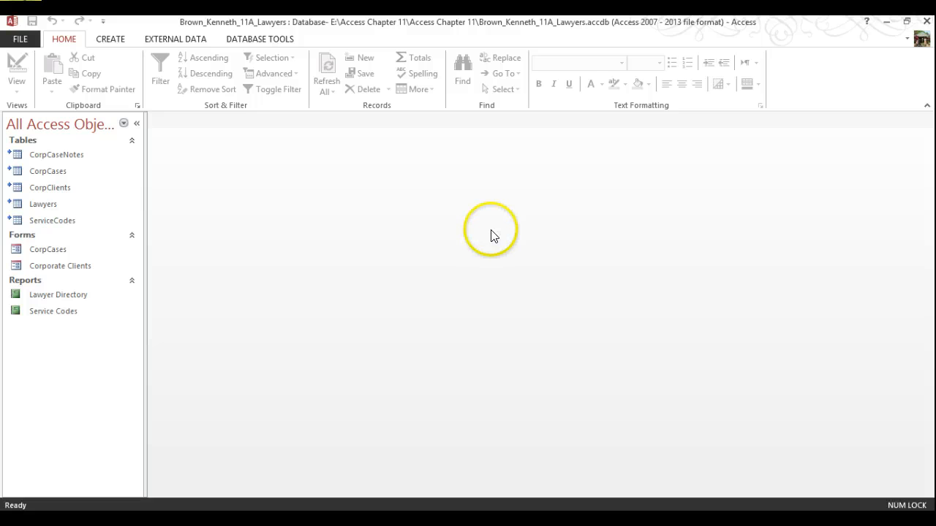
Step: Save the database with Make ACCDE, replacing 'Lawyers' with 'ACCDE' so it ends in 11A_ACCDE
left_click(21, 38)
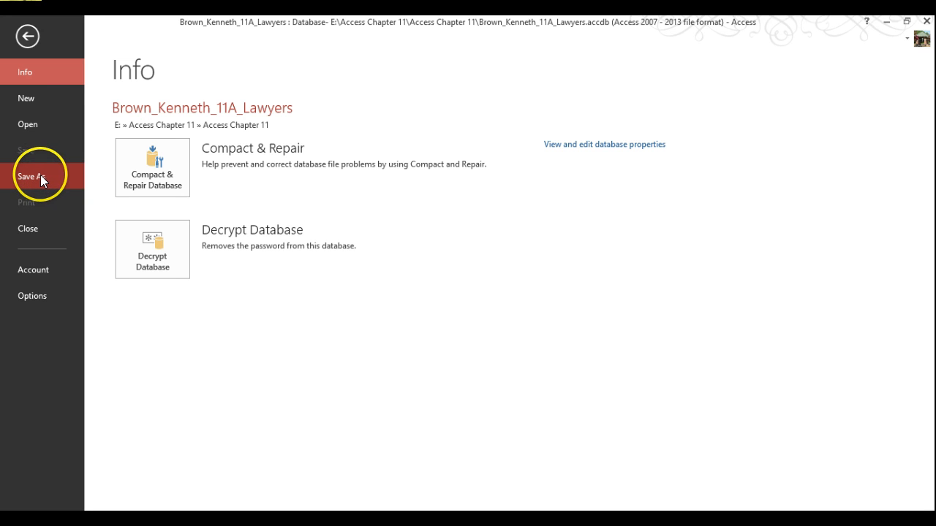
left_click(38, 175)
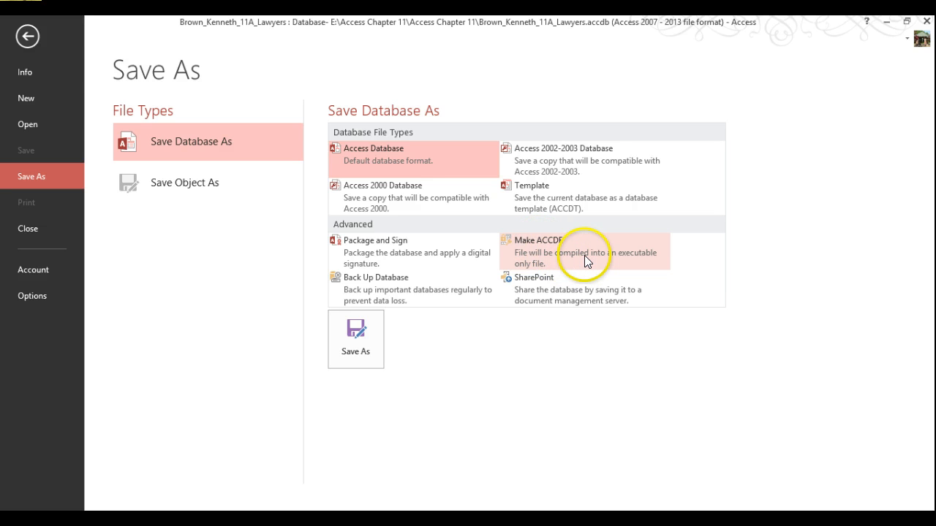
left_click(584, 258)
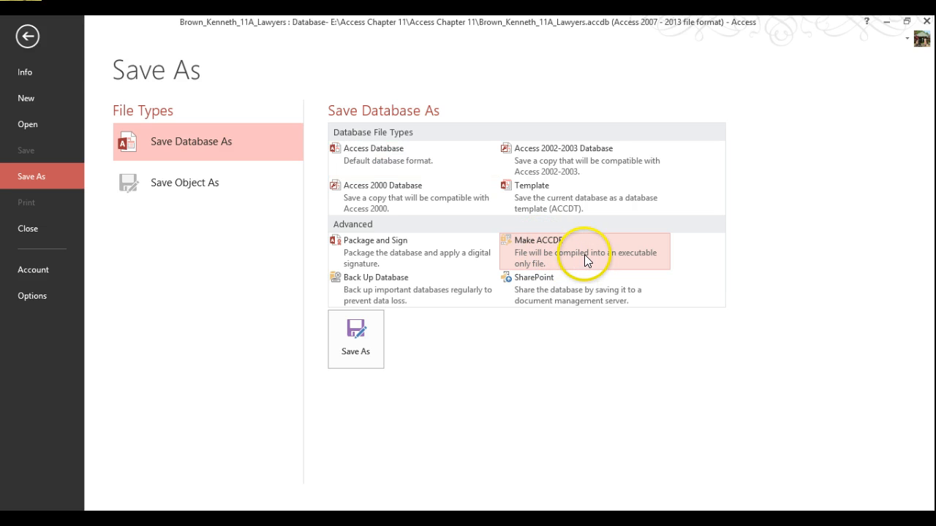
left_click(359, 354)
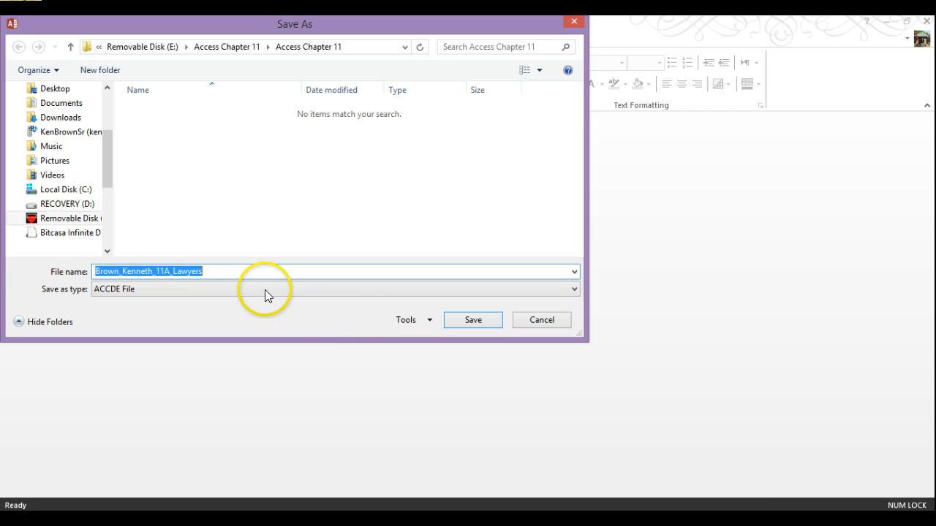
left_click(175, 272)
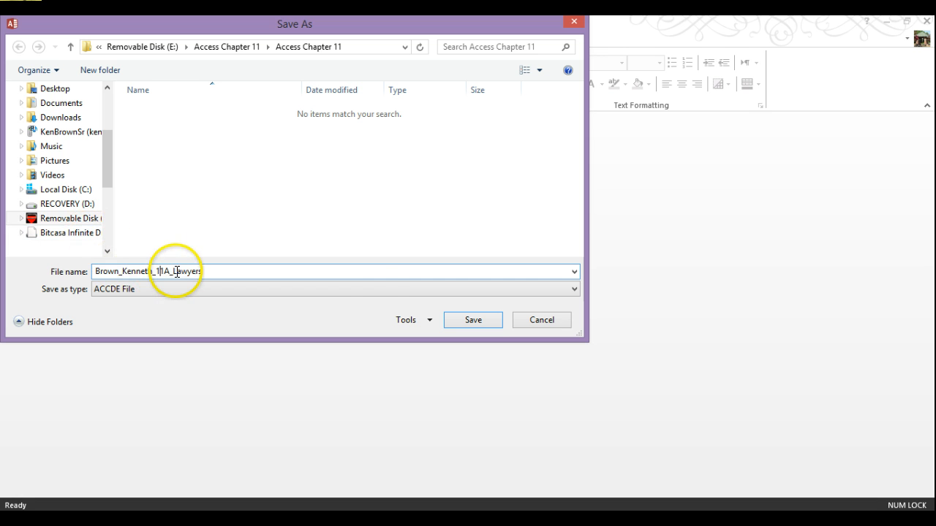
left_click_drag(176, 271, 370, 293)
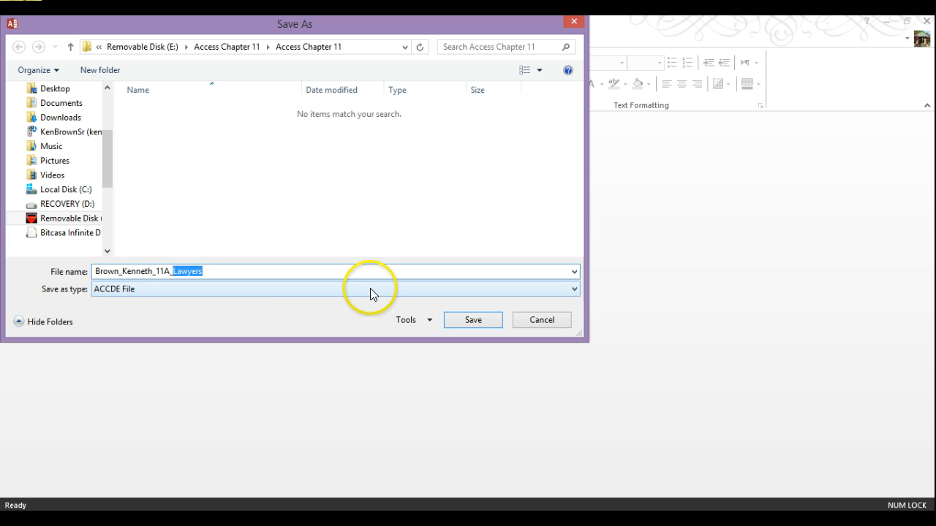
type("ACCDE")
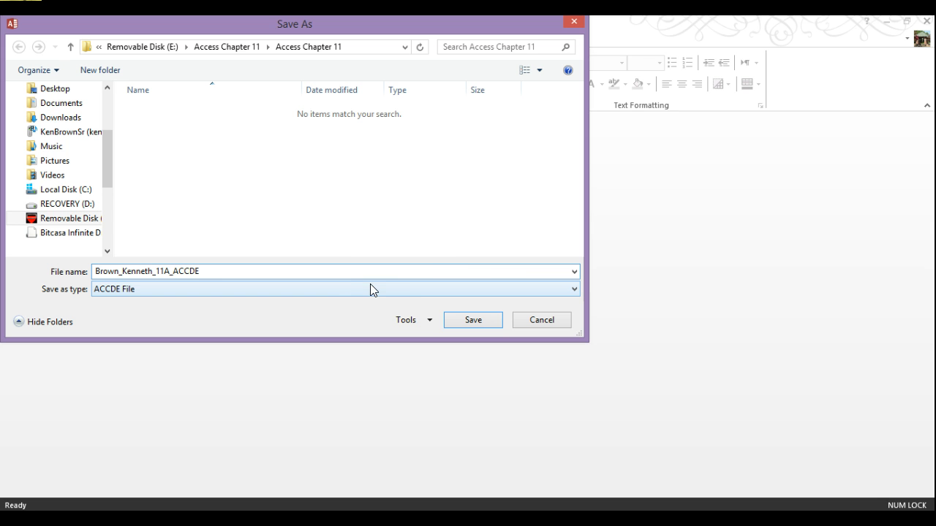
left_click(393, 271)
left_click(488, 310)
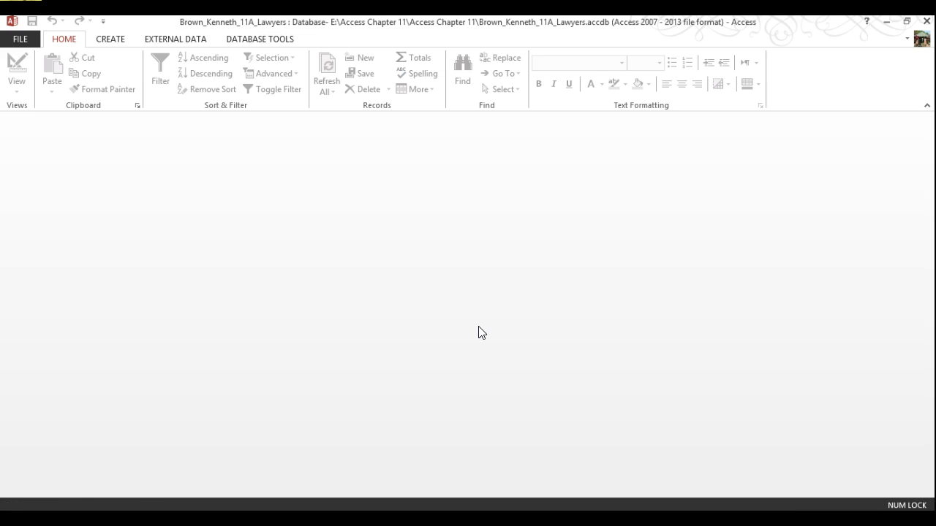
Step: Close the Lawyers database and exit Access, returning to the Access Chapter 11 folder
left_click(481, 314)
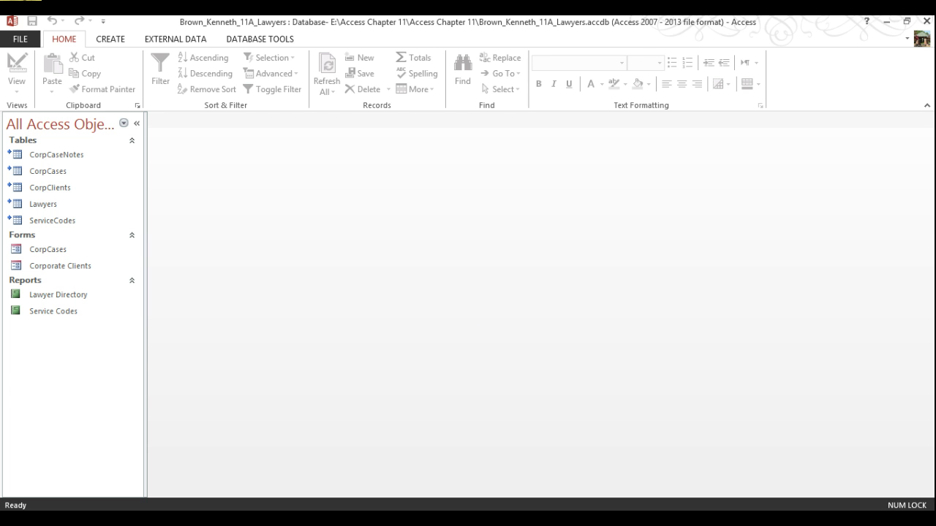
left_click(18, 36)
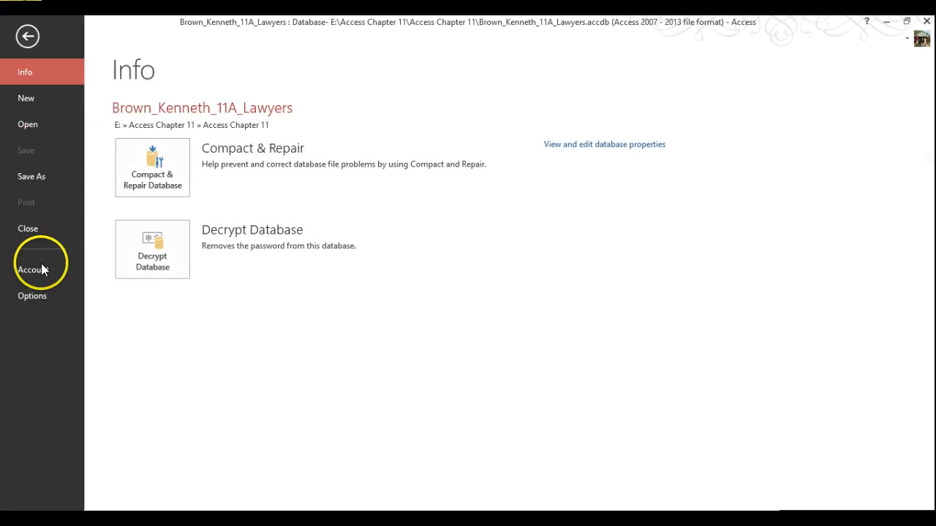
left_click(33, 226)
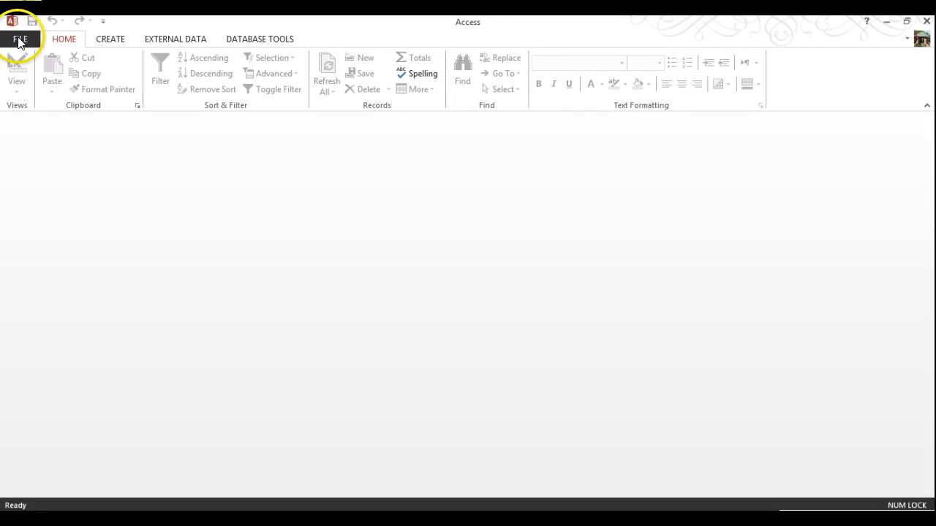
left_click(21, 38)
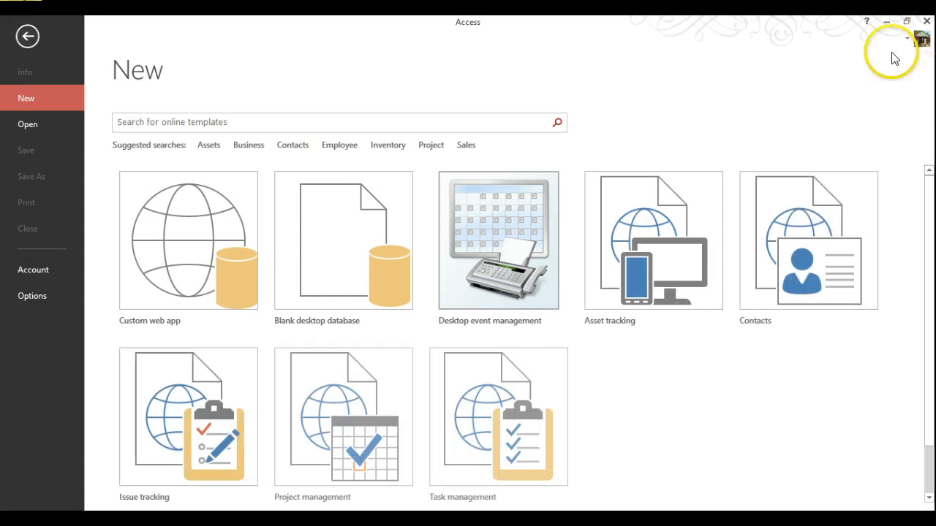
left_click(926, 21)
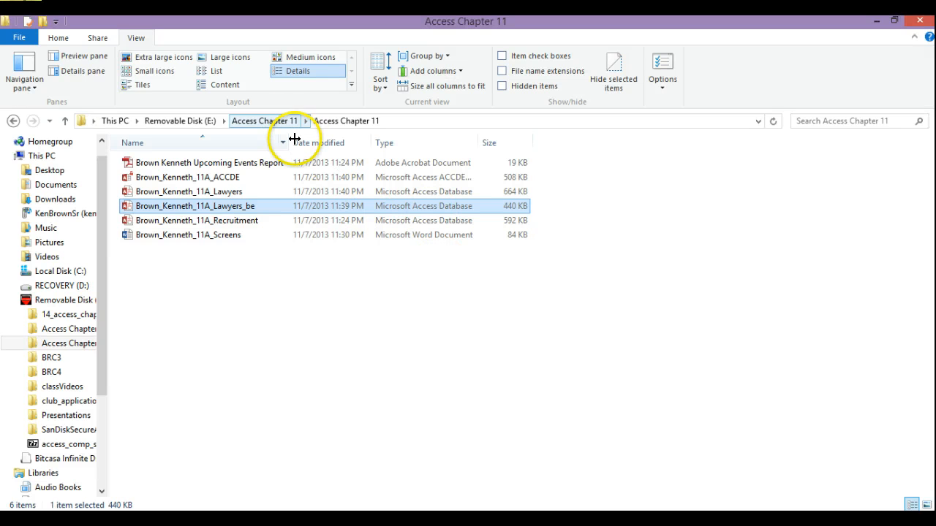
Step: Auto-fit the Type column in File Explorer and open the 11A_ACCDE database
double_click(480, 142)
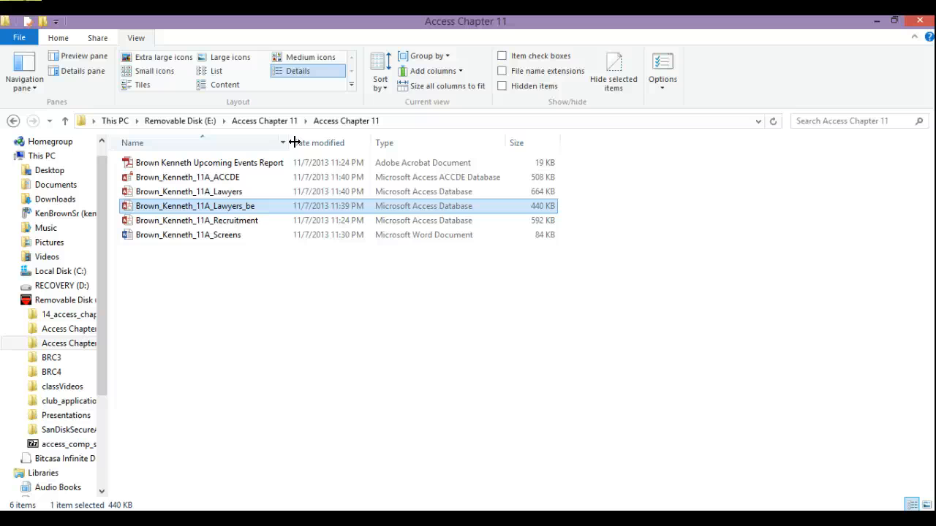
double_click(170, 178)
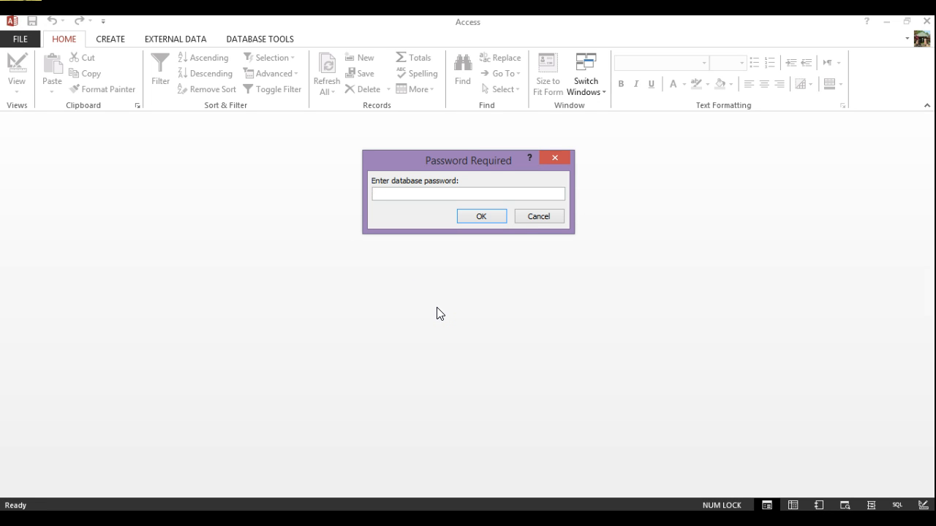
Step: Unlock 11A_ACCDE with its password and open the Corporate Clients form at record 1 of 24
type("****")
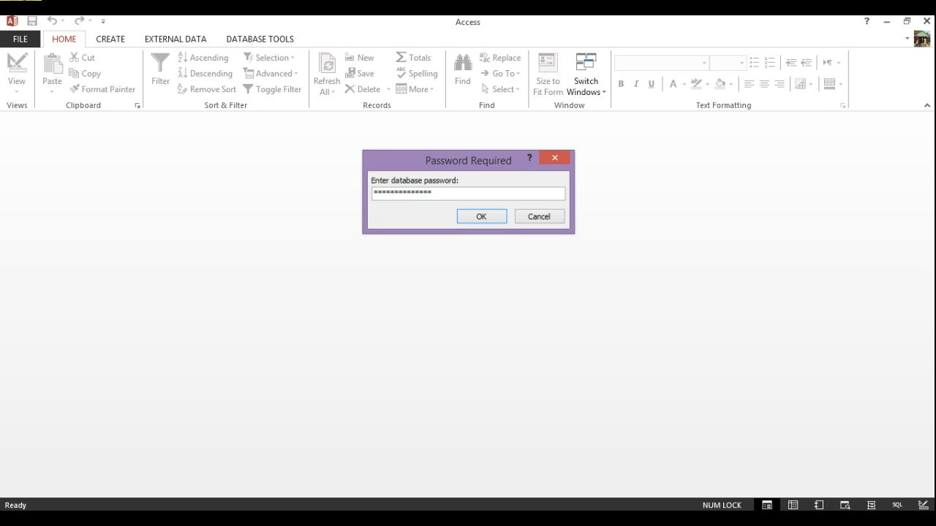
key("Return")
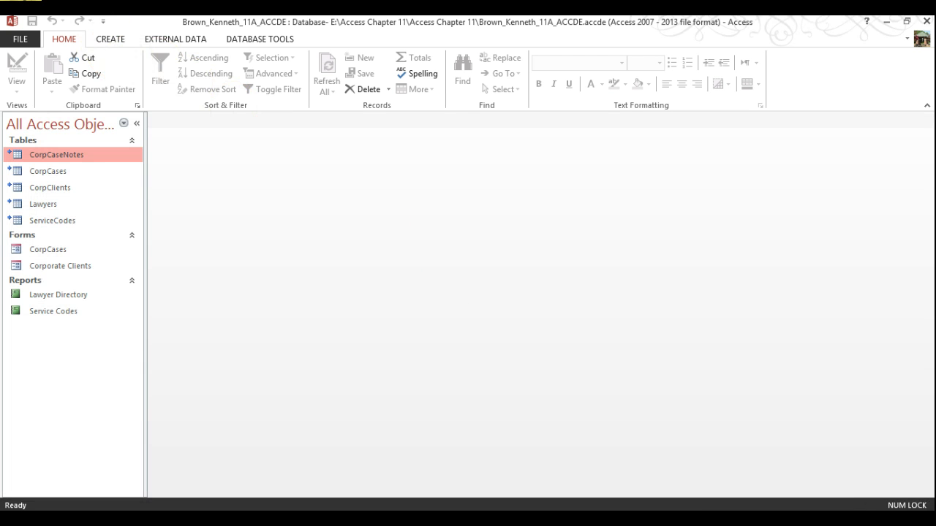
left_click(109, 39)
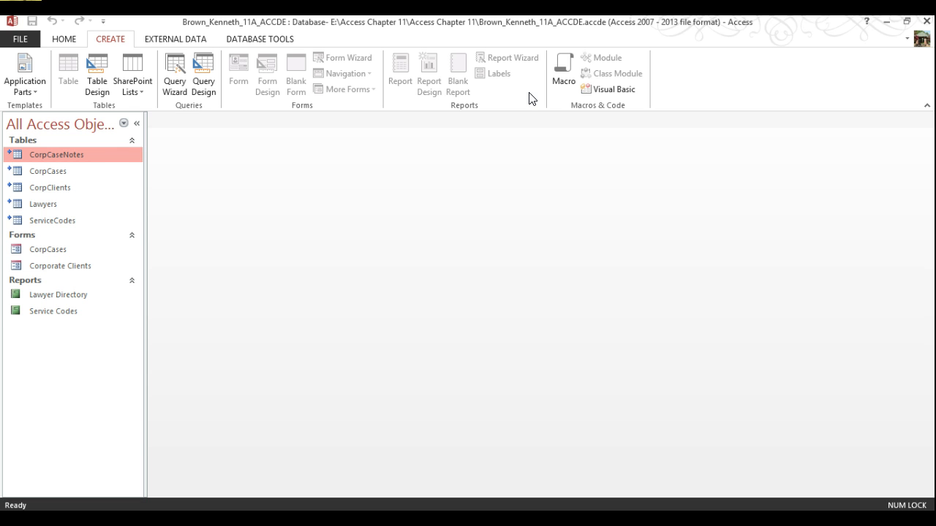
left_click(62, 268)
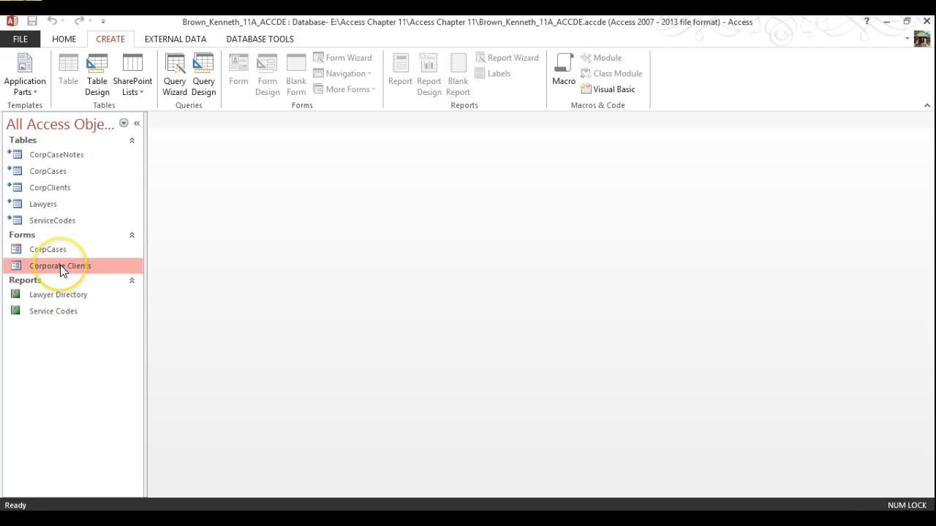
double_click(60, 267)
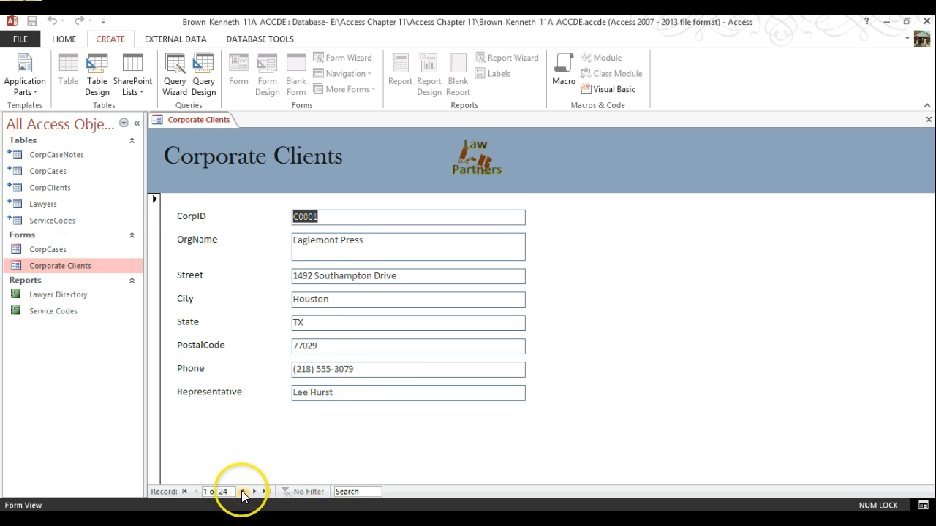
Step: Add record C0025 for Little Elm Community College with its address, phone number and representative
left_click(267, 493)
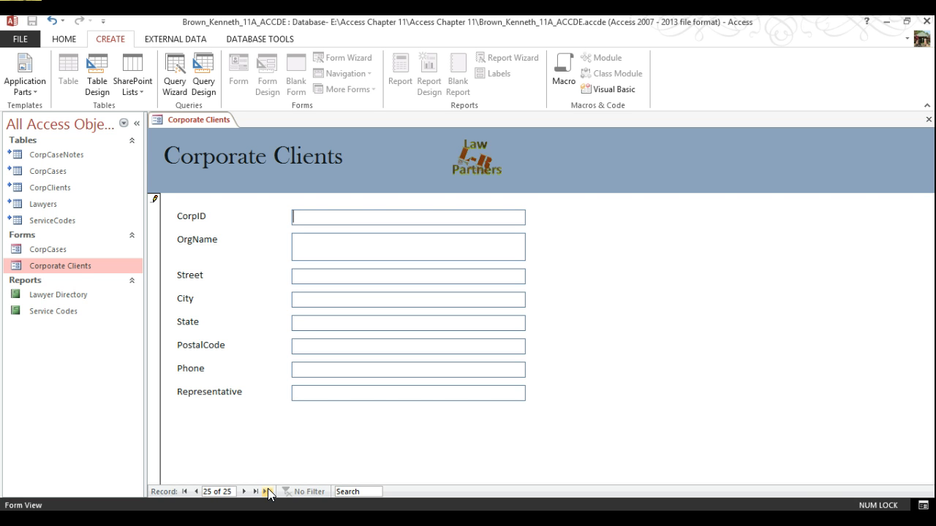
key("Caps_Lock")
key("Caps_Lock")
key("Caps_Lock")
key("Caps_Lock")
key("Tab")
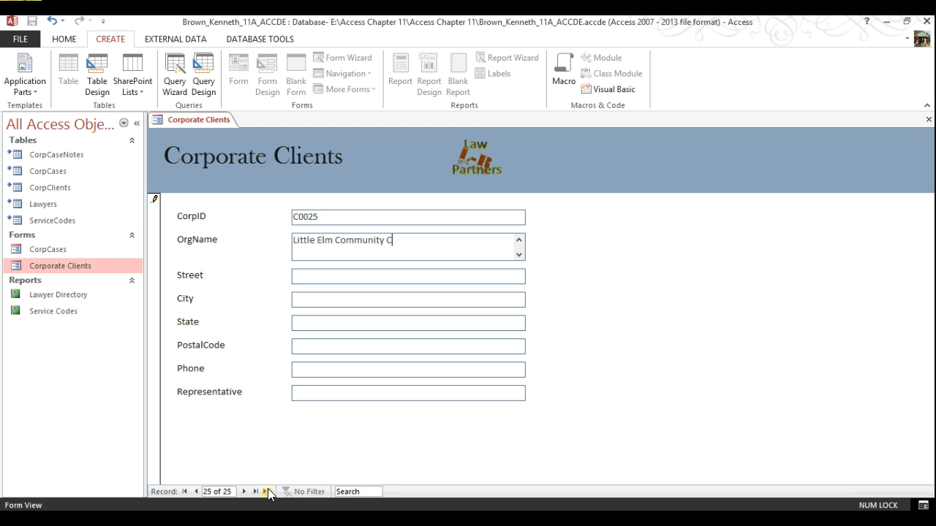
key("Tab")
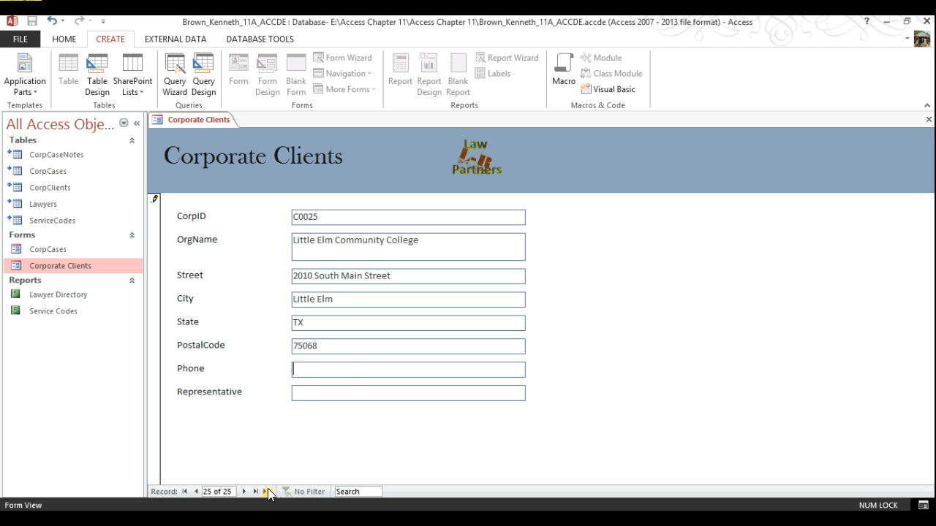
type("214) 555-5011")
key("Tab")
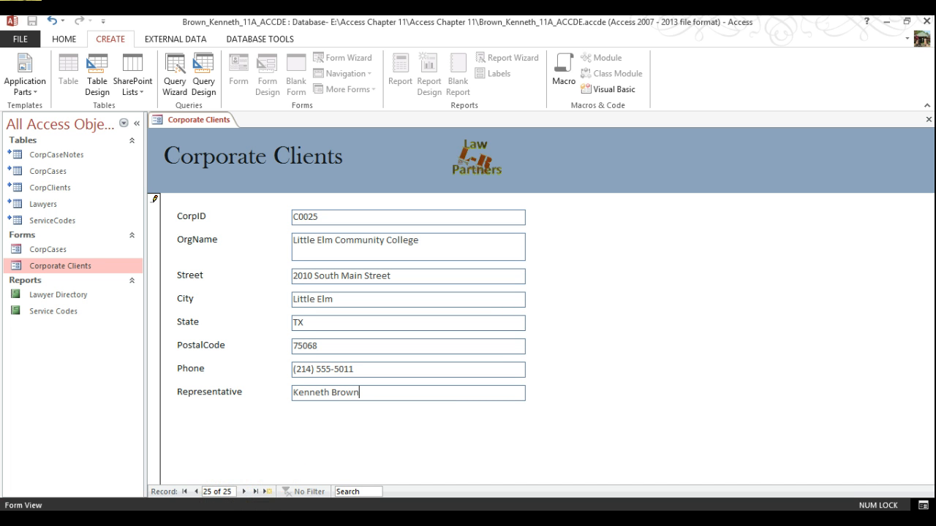
Step: Return to record 25, maximize Access, and check the form's print preview
left_click(196, 492)
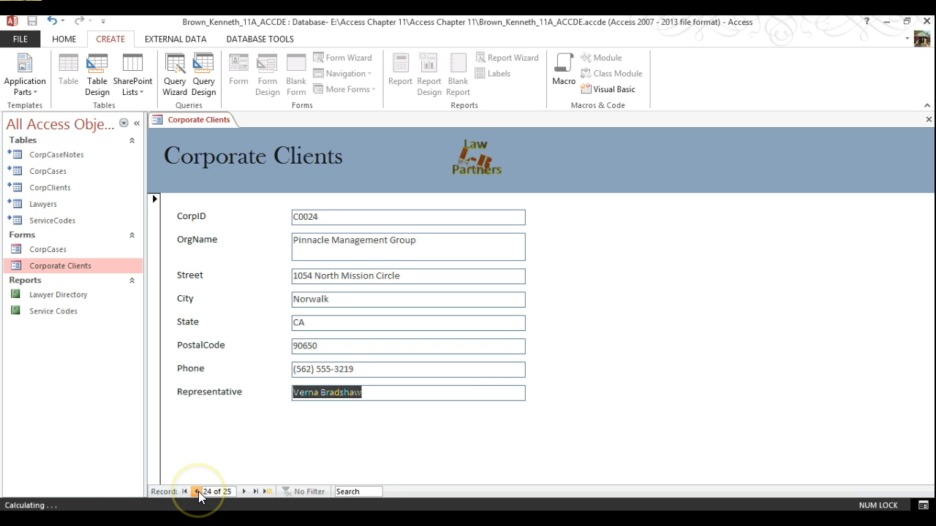
left_click(244, 492)
left_click(12, 21)
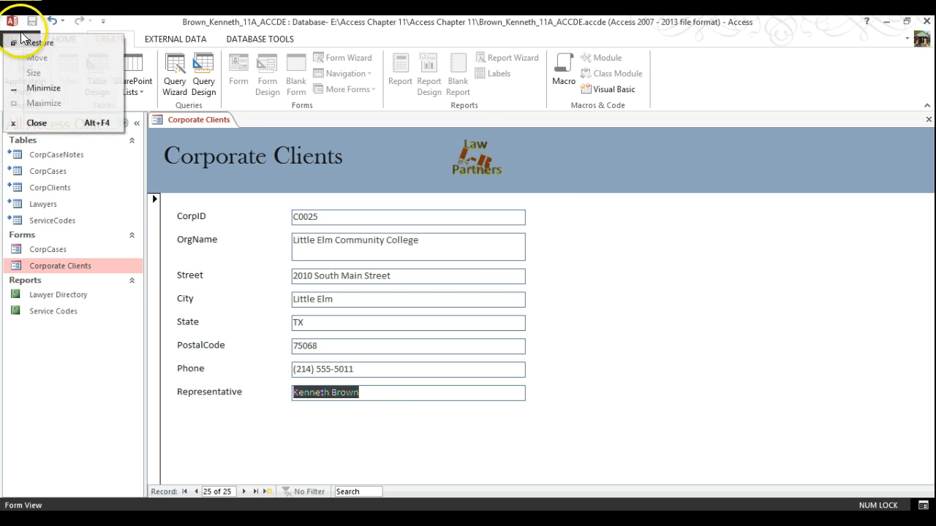
left_click(21, 42)
double_click(179, 31)
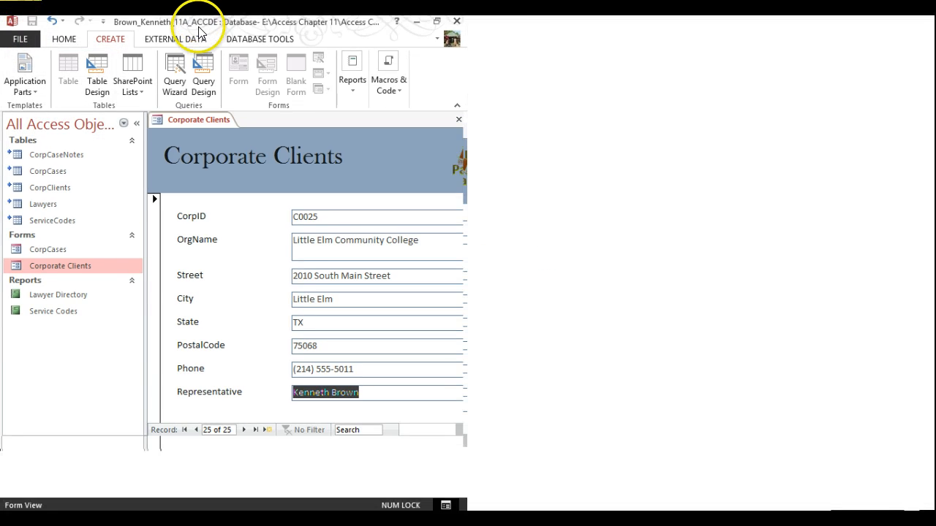
left_click(20, 42)
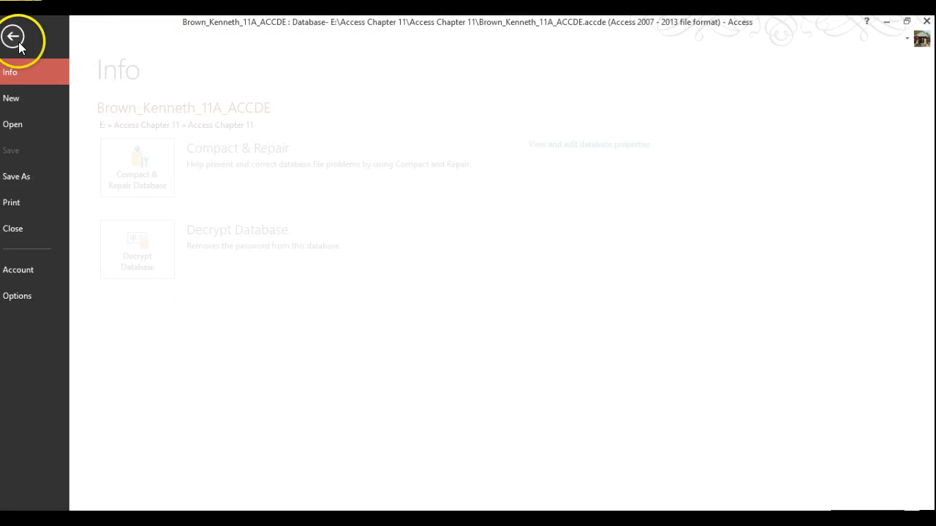
left_click(28, 202)
left_click(173, 247)
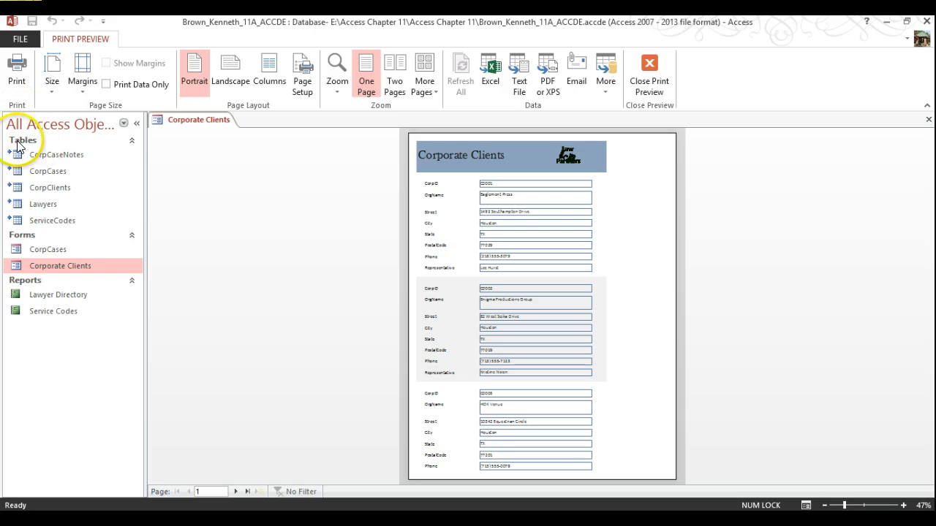
left_click(19, 38)
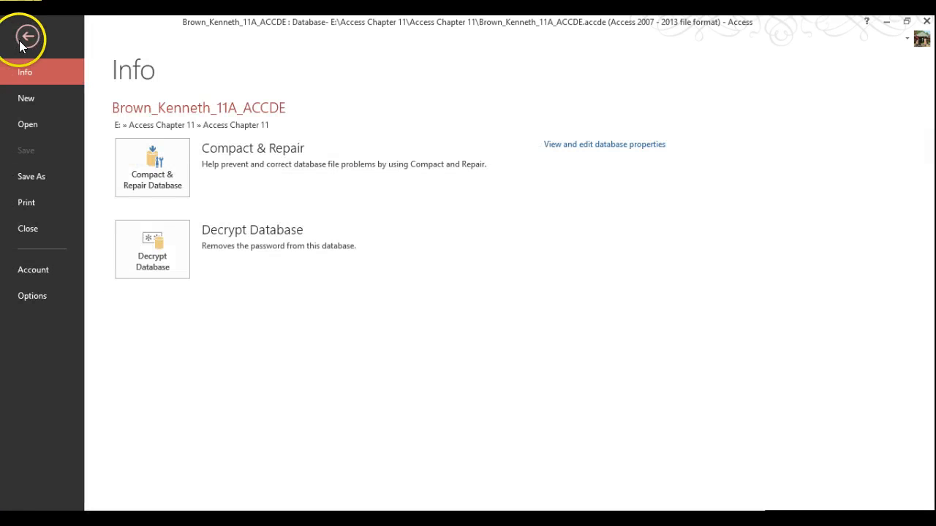
left_click(28, 37)
left_click(662, 71)
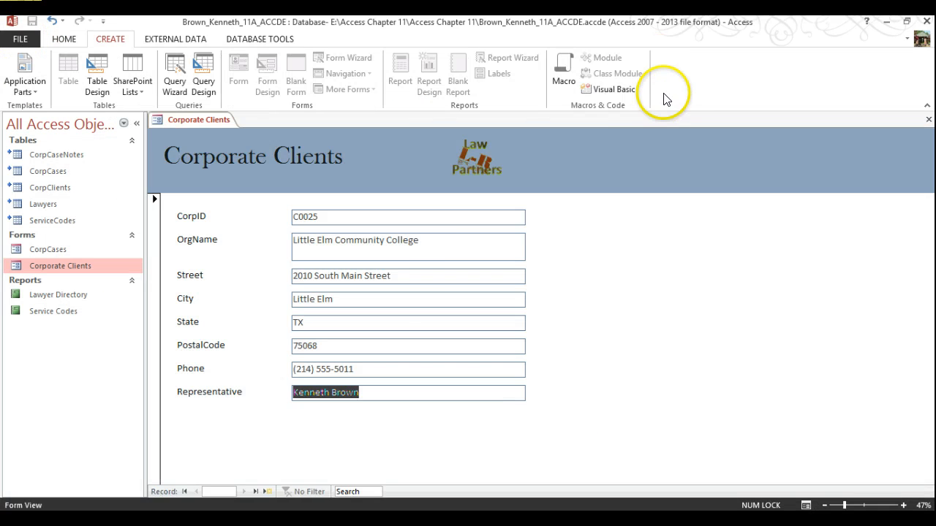
Step: Print only record 25 to Bullzip PDF, prefixing the Corporate Clients file name with the student's name
left_click(24, 40)
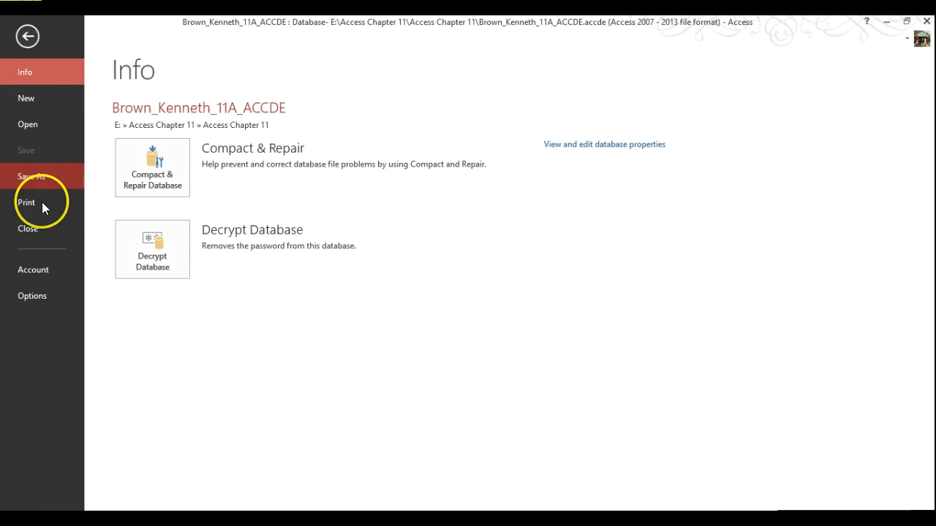
left_click(34, 201)
left_click(155, 181)
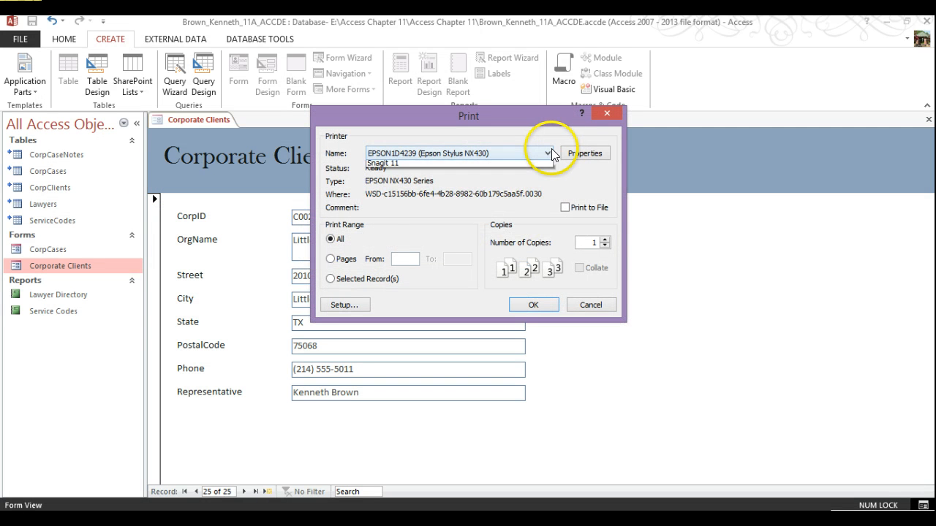
left_click(547, 152)
left_click(443, 166)
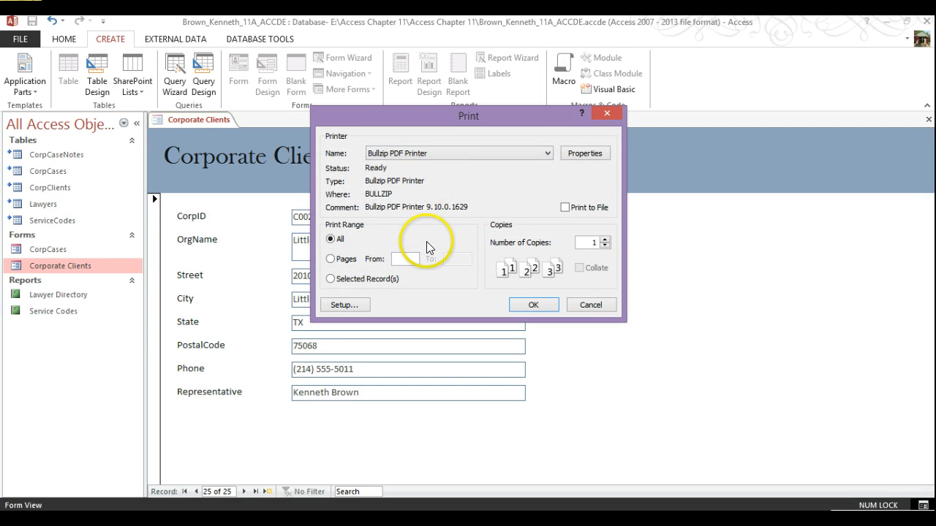
left_click(330, 279)
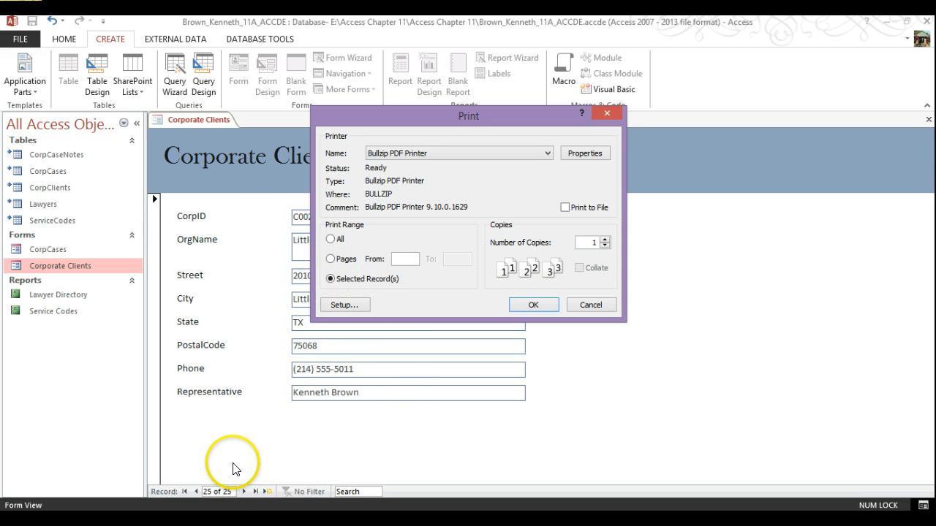
left_click(536, 305)
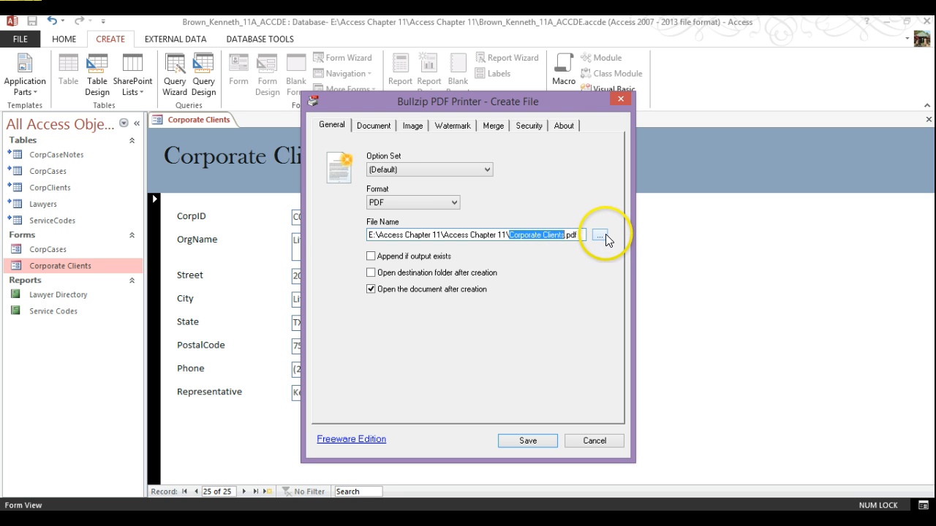
left_click(518, 240)
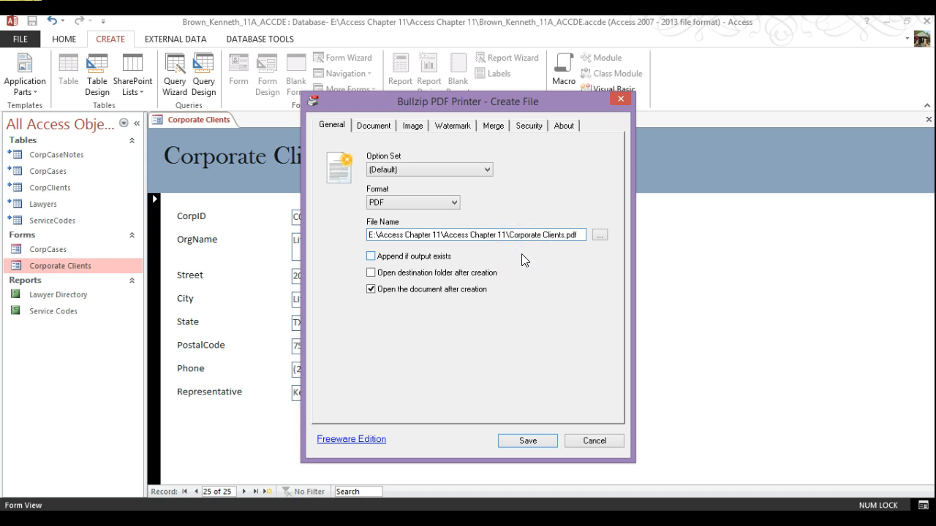
type("Brown")
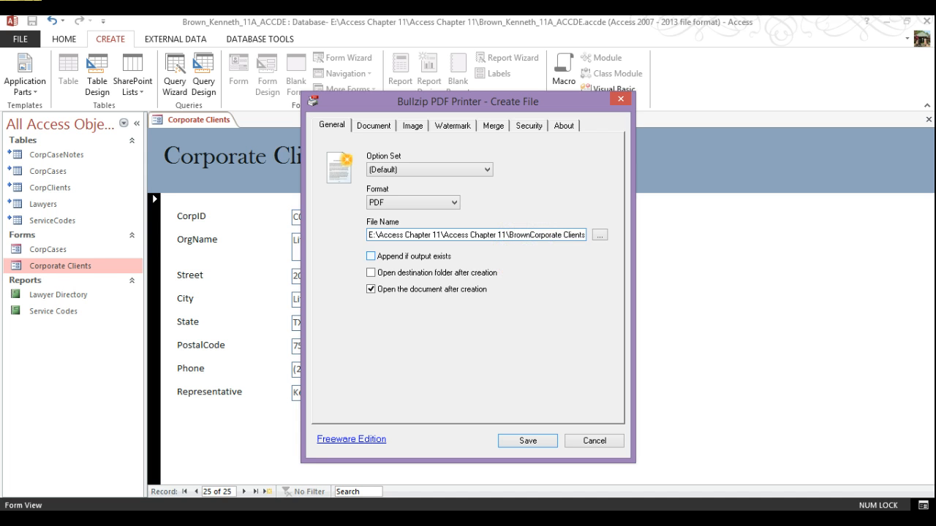
type("_Kenneth_")
left_click(536, 440)
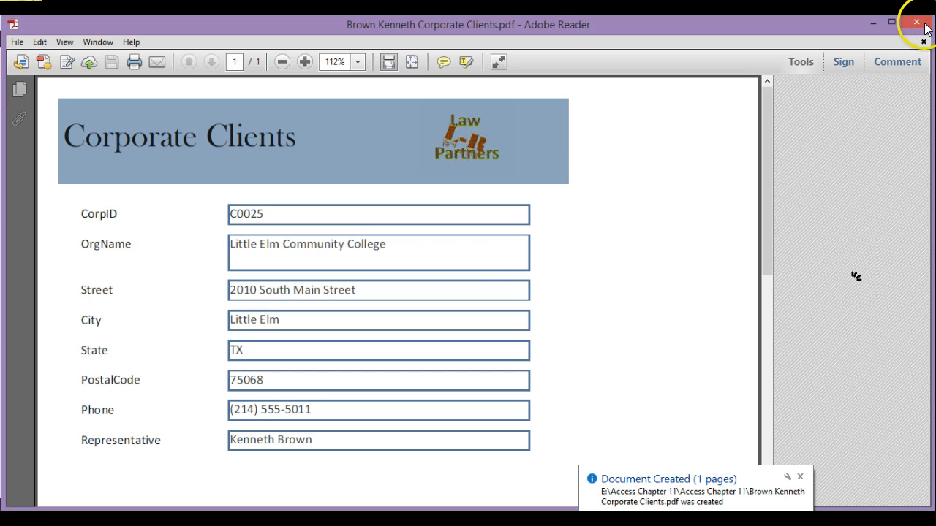
Step: Review the one-page Corporate Clients PDF, then close Adobe Reader and Access
scroll(339, 212, "down", 3)
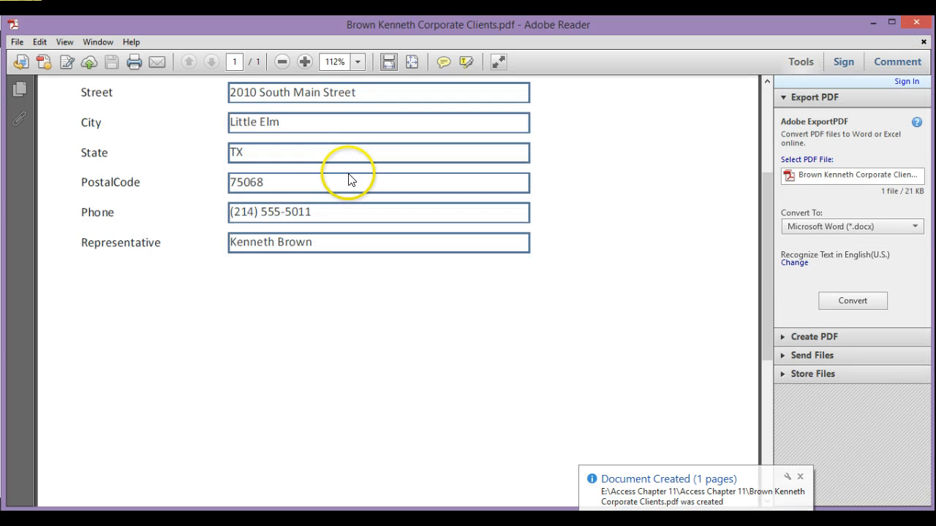
scroll(341, 209, "up", 3)
left_click(915, 21)
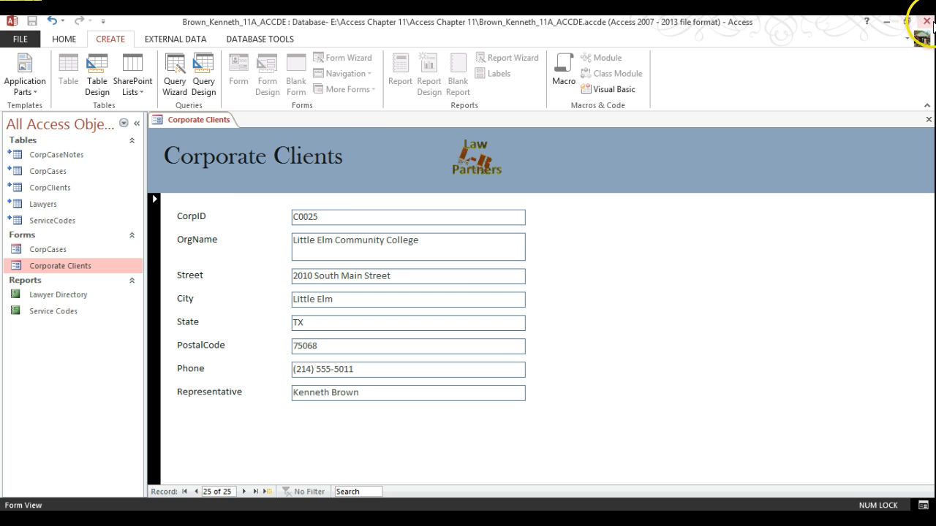
left_click(926, 21)
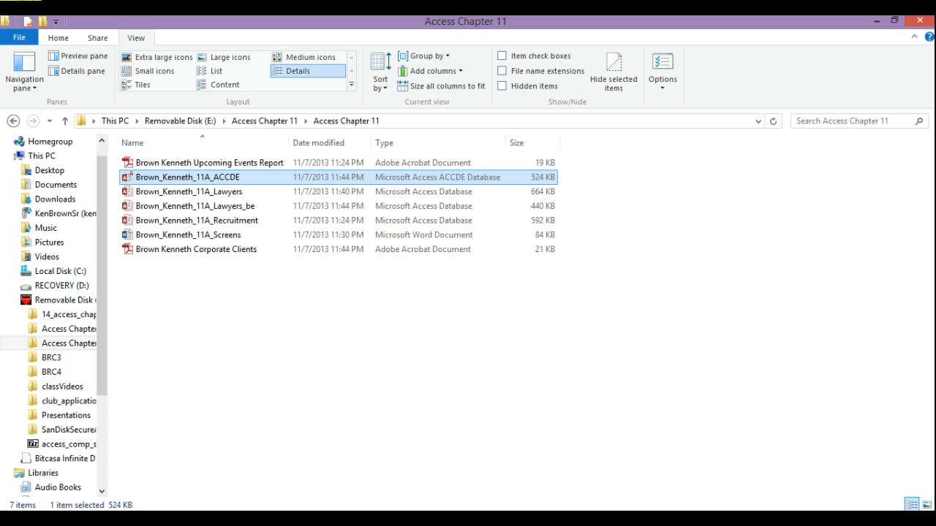
Step: Insert a screenshot of the Access Chapter 11 folder window on page 2 of the Word document
left_click(470, 522)
left_click(470, 505)
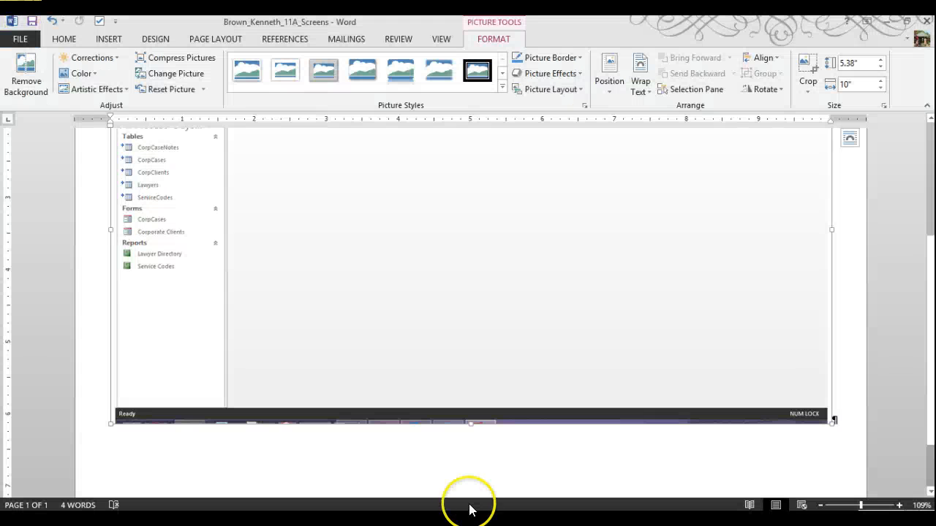
left_click(847, 417)
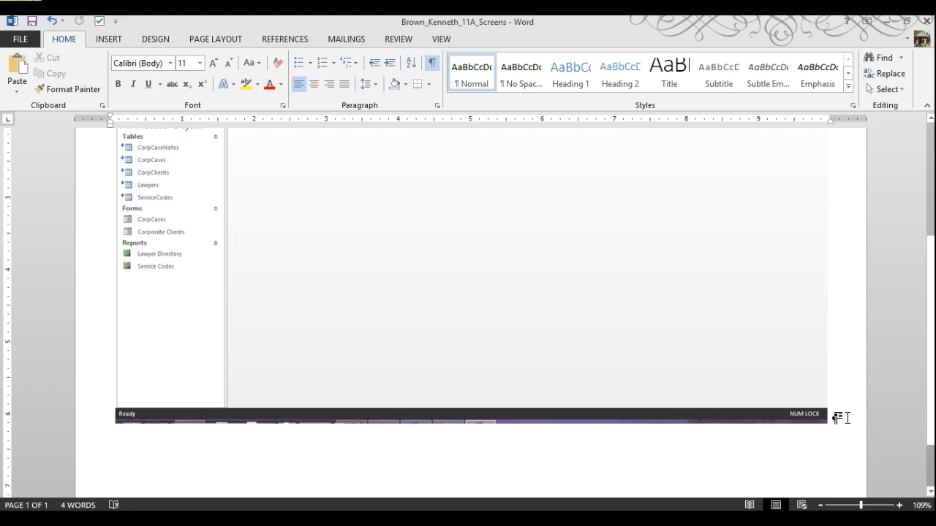
scroll(847, 417, "down", 4)
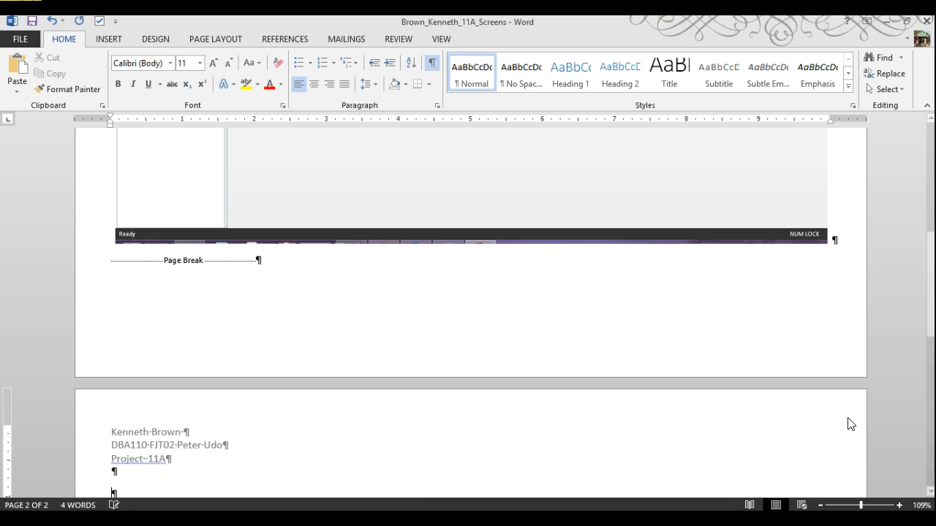
key("Return")
left_click(117, 40)
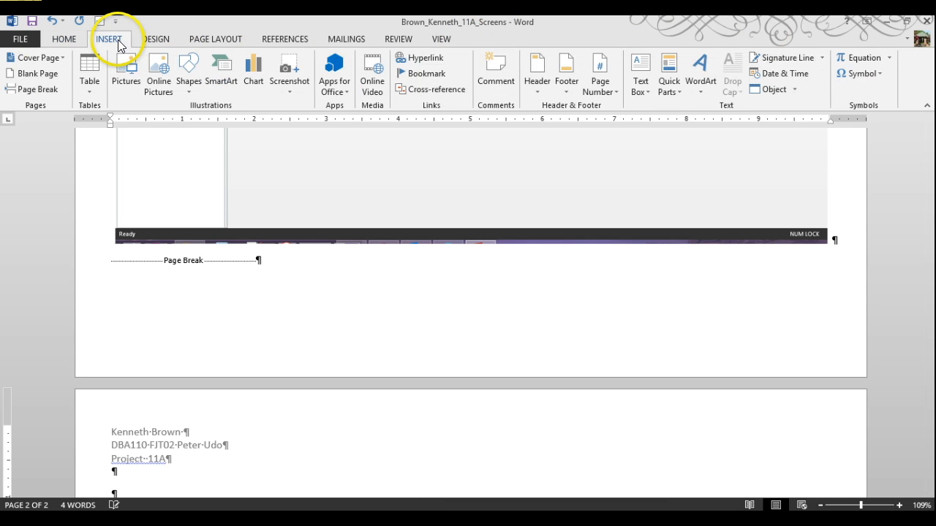
left_click(292, 90)
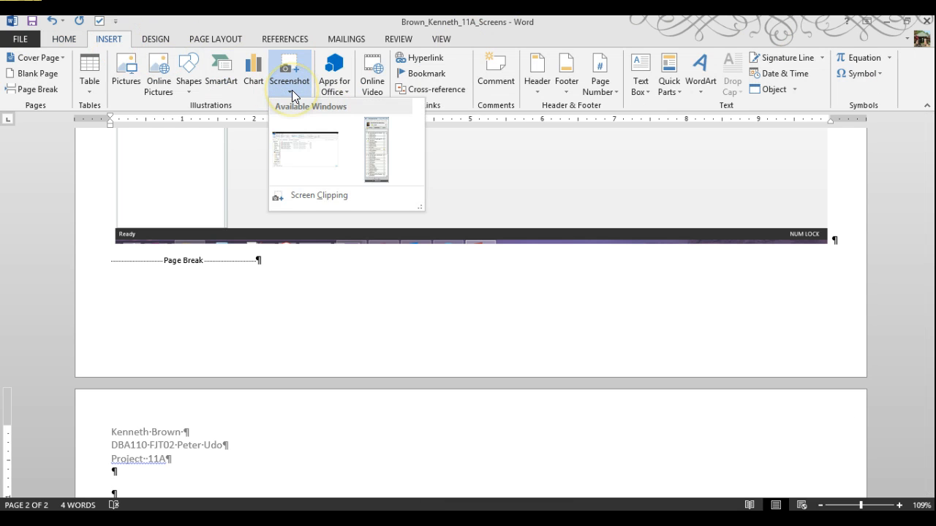
left_click(299, 140)
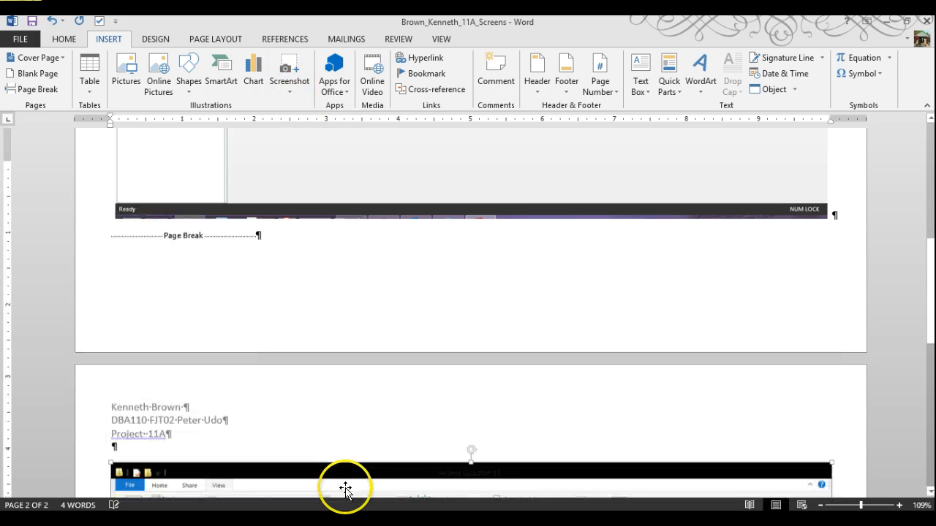
Step: Copy the Activity/Step label table from its move handle
scroll(351, 381, "down", 10)
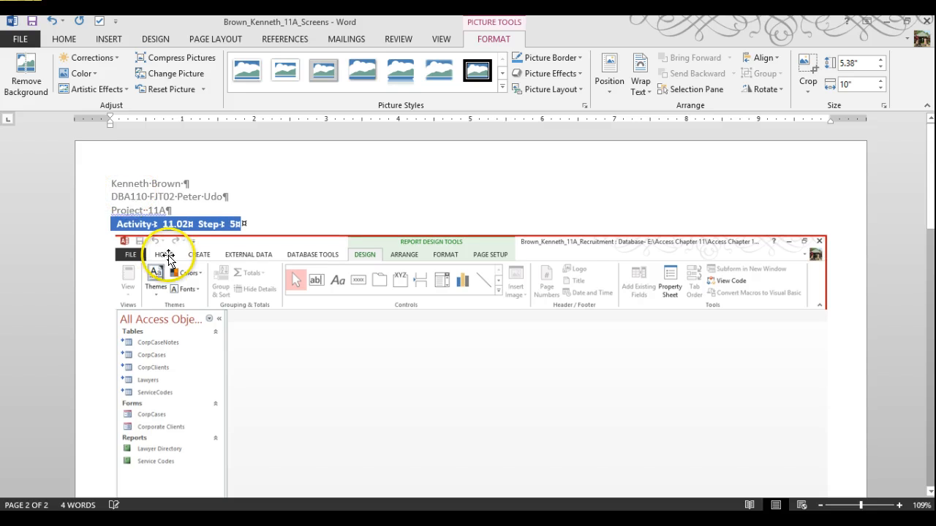
left_click(104, 211)
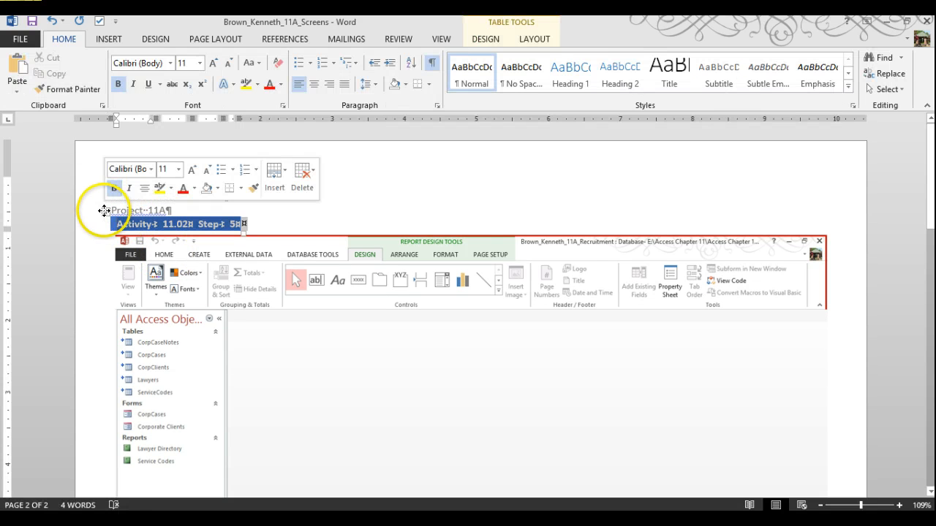
right_click(104, 211)
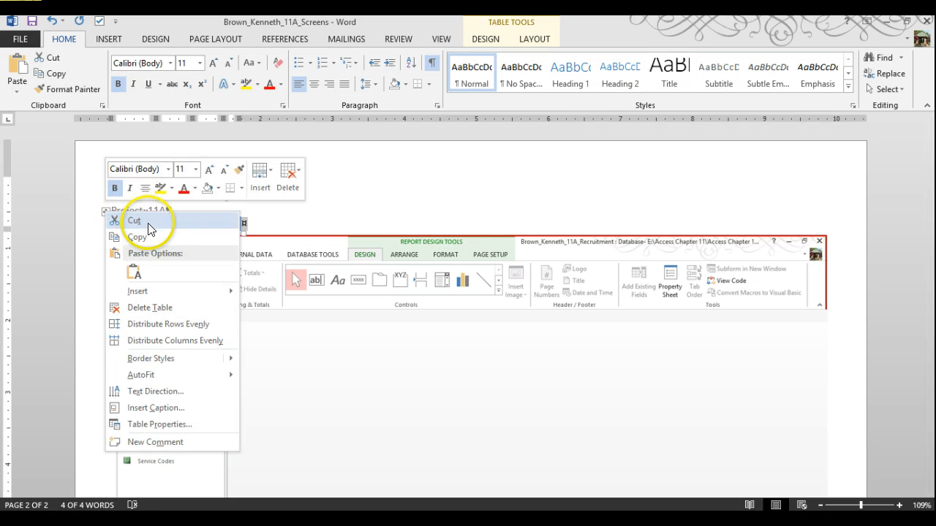
left_click(137, 240)
scroll(228, 303, "down", 10)
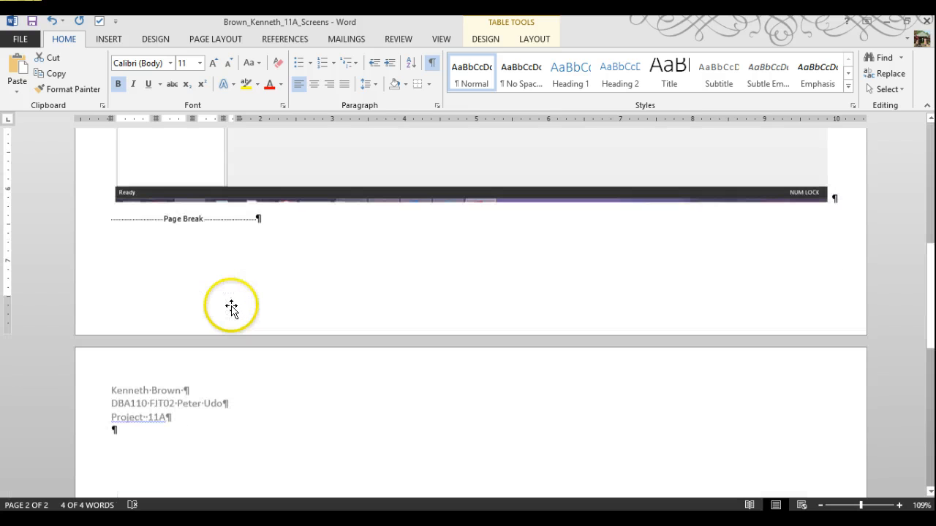
scroll(225, 305, "down", 5)
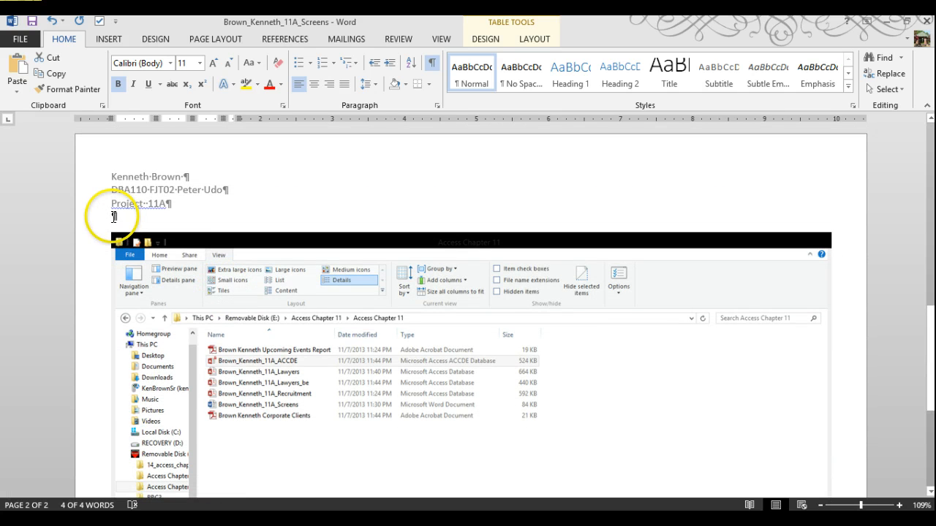
Step: Paste the label table above the folder screenshot with source formatting and edit it to Activity 11.05
right_click(113, 216)
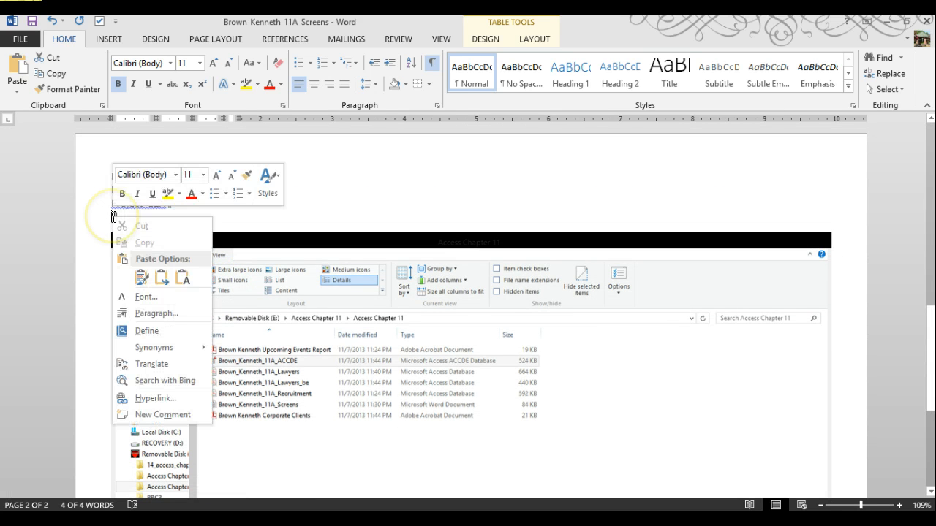
left_click(142, 284)
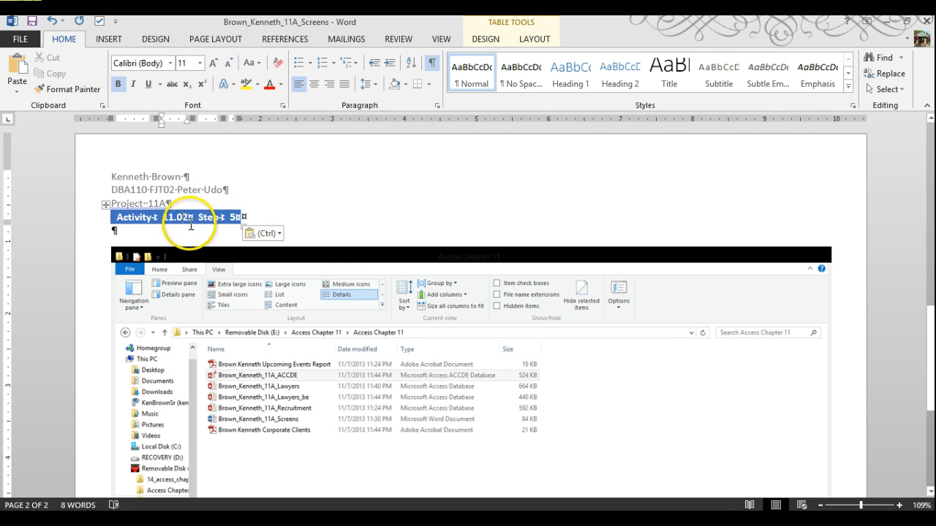
left_click_drag(195, 217, 190, 218)
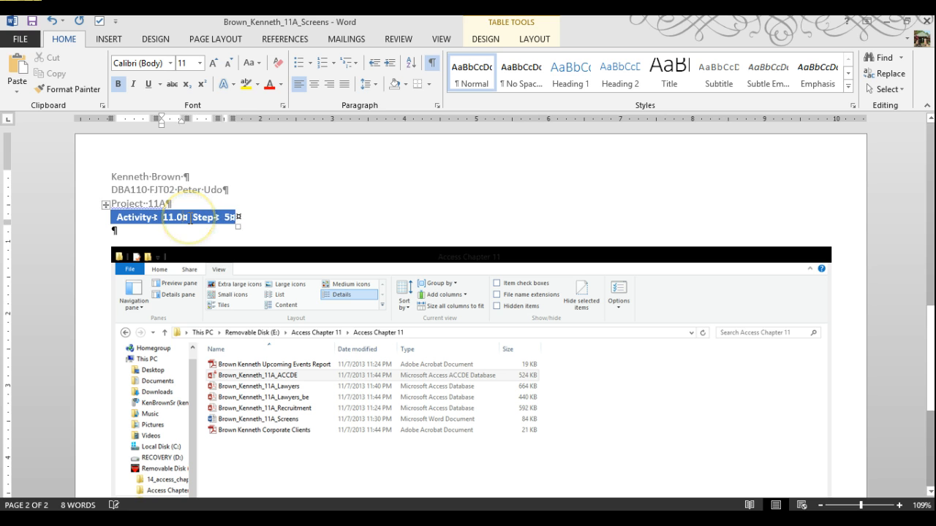
type("5")
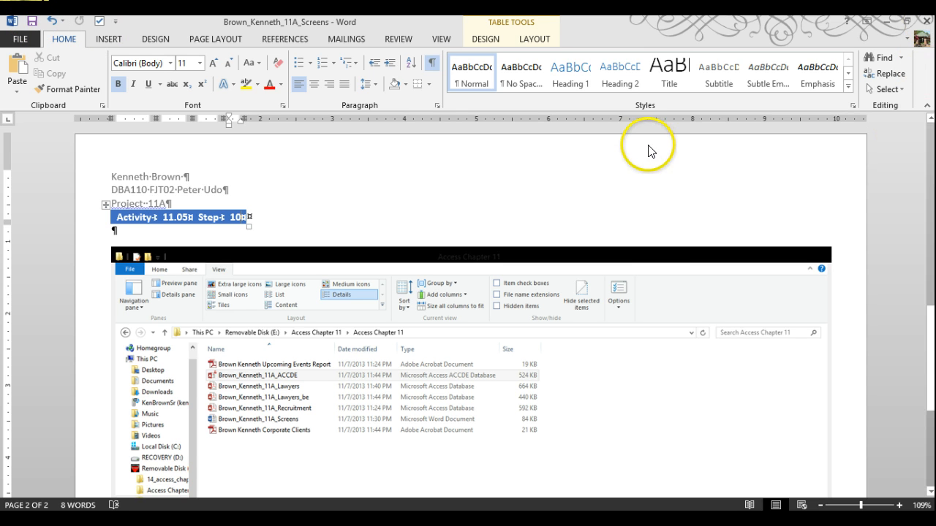
Step: Select the Access window screenshot on page 2
scroll(637, 229, "down", 10)
scroll(458, 234, "up", 1)
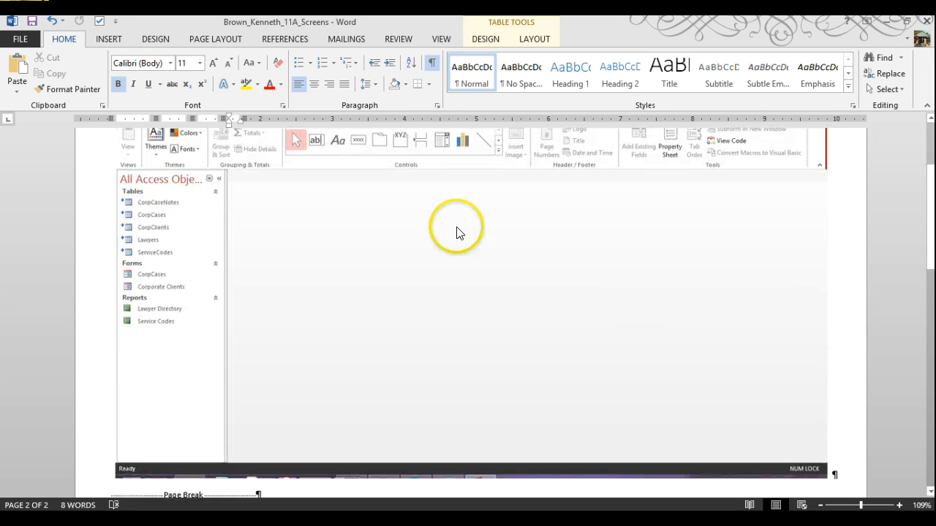
scroll(476, 210, "up", 3)
scroll(472, 217, "down", 6)
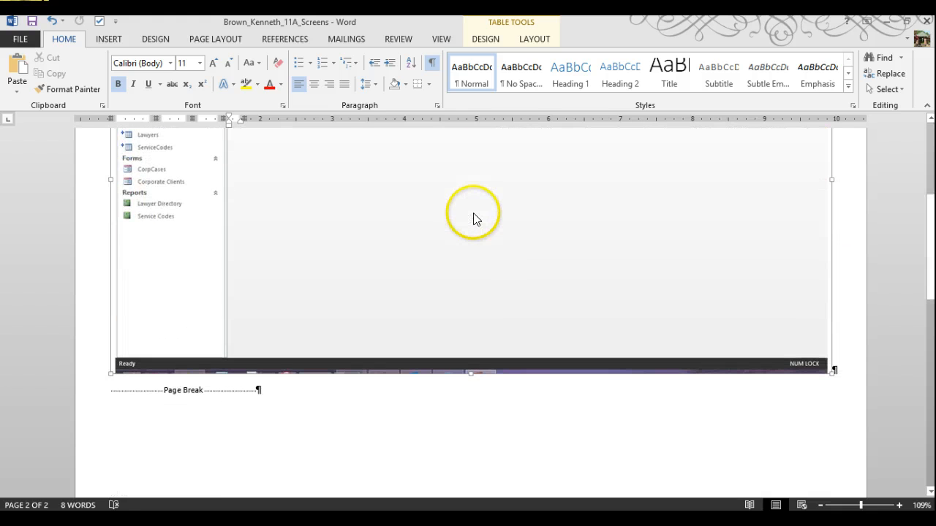
left_click(475, 219)
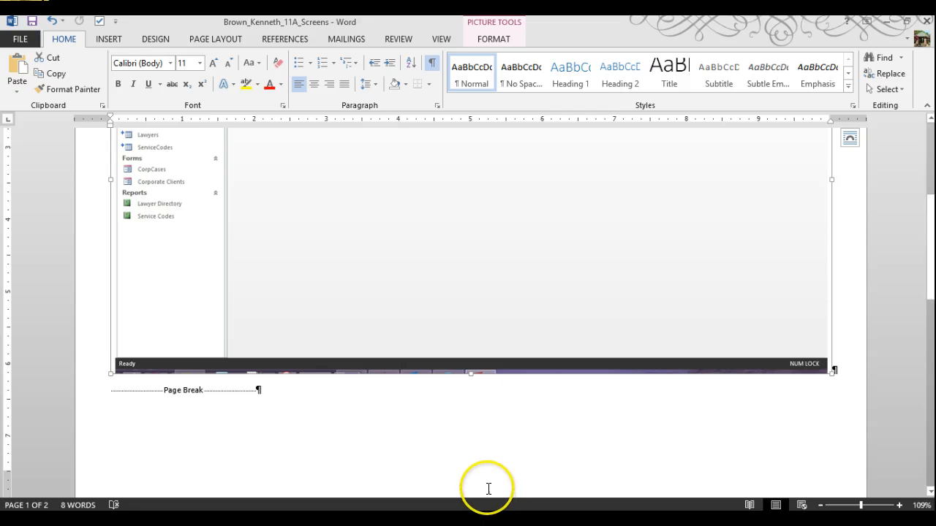
Step: With Word minimized, sort the Access Chapter 11 folder by type and select all seven project files
left_click(885, 21)
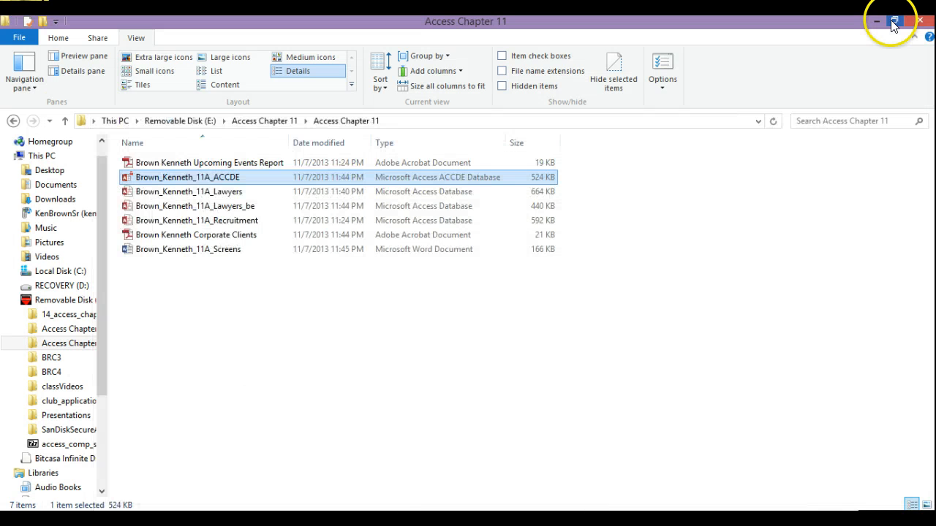
left_click(444, 144)
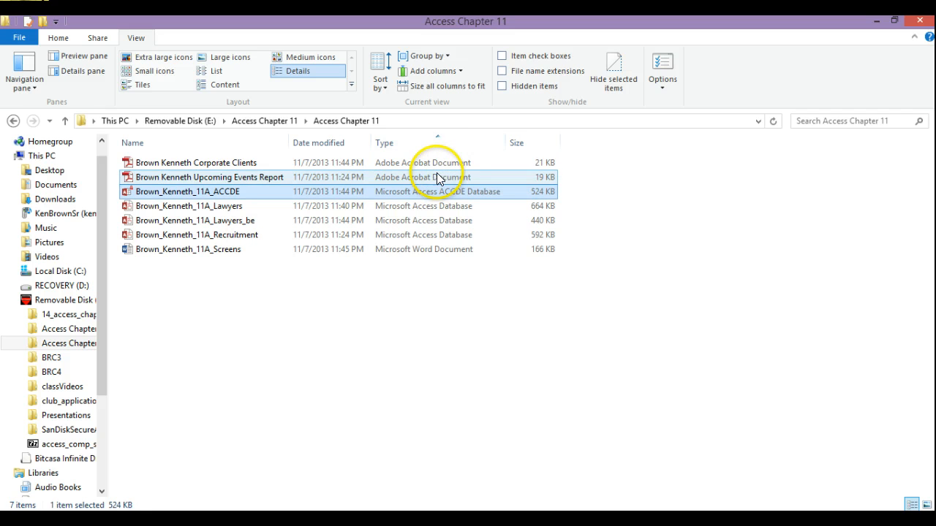
left_click(440, 164)
left_click(438, 175)
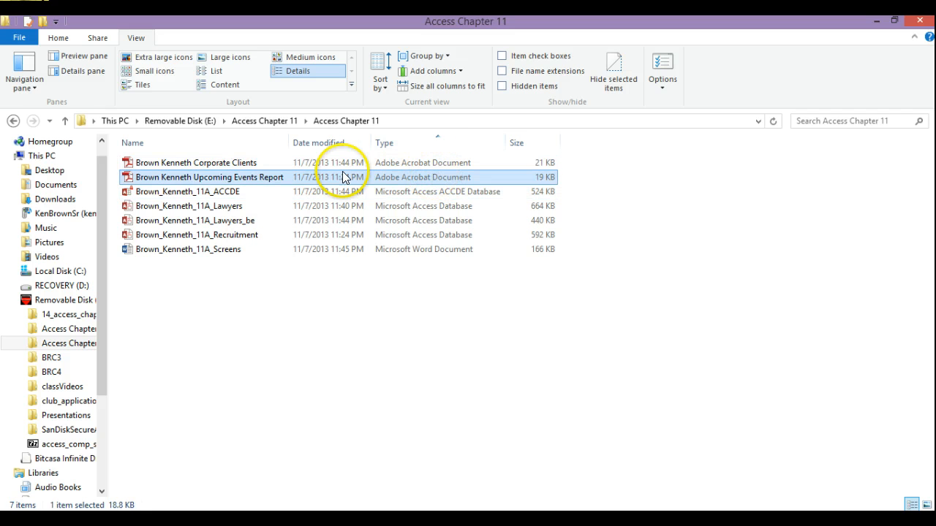
left_click(238, 176)
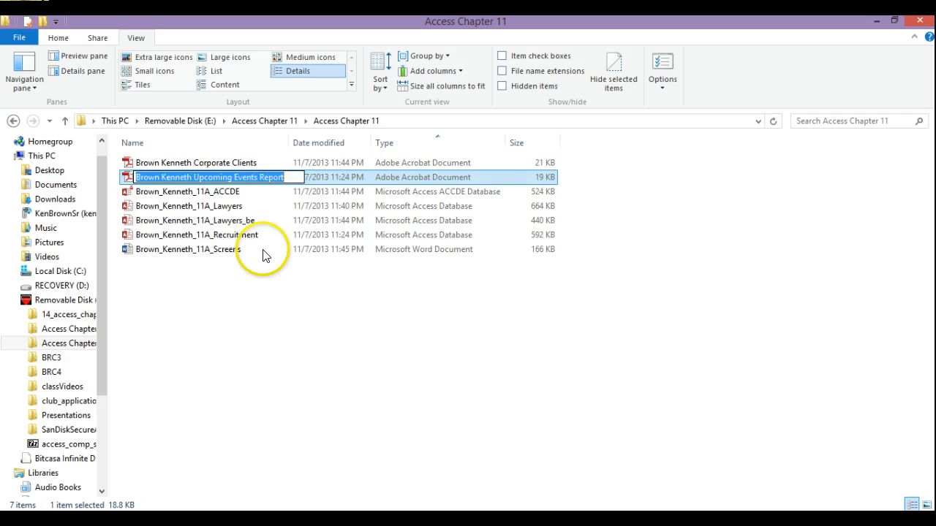
left_click(622, 223)
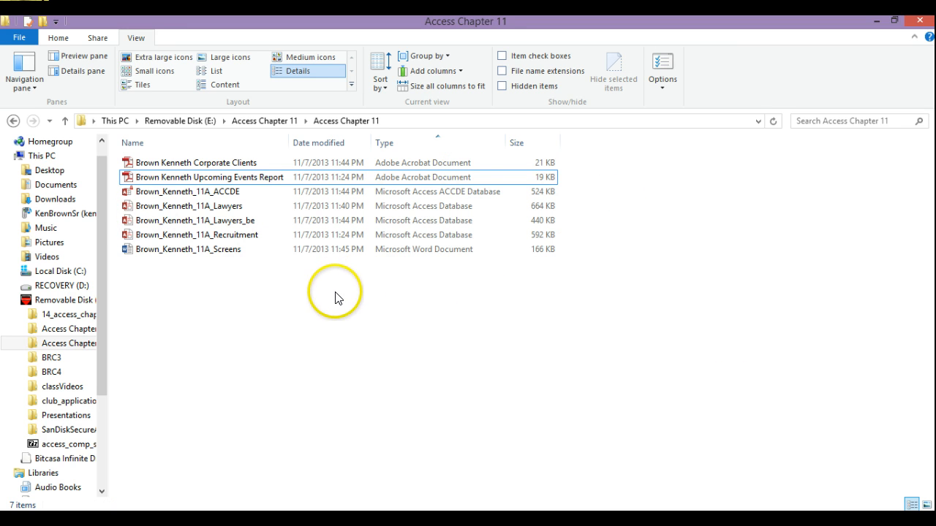
left_click(167, 164)
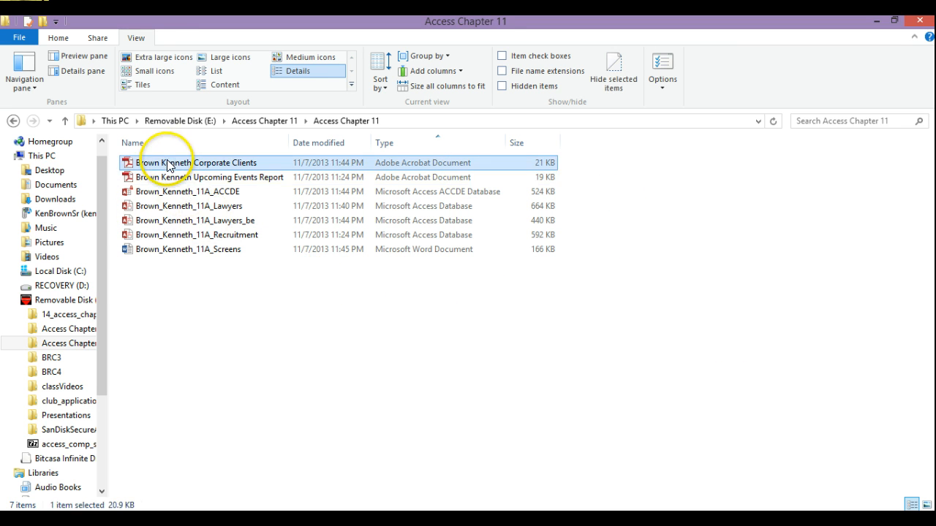
left_click(184, 251, "shift")
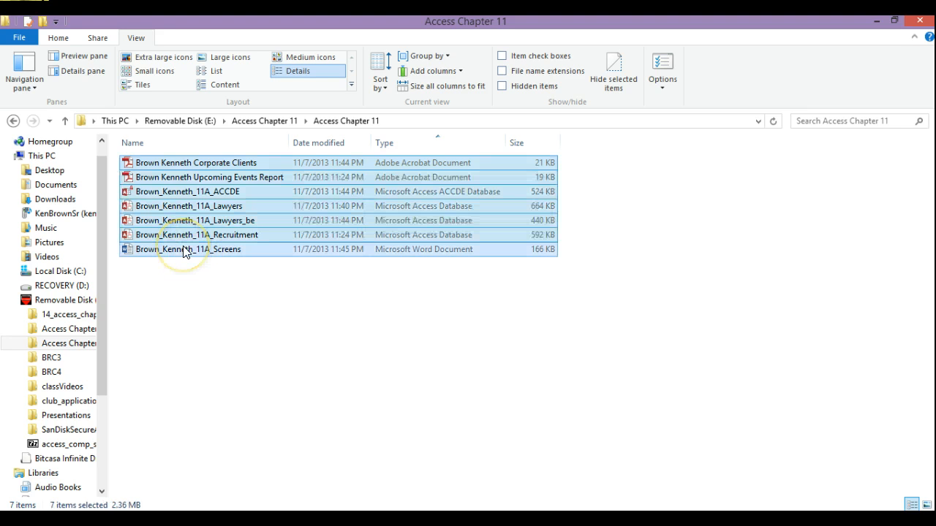
Step: Compress the selected files into a zipped folder named with the student's name and _11A
right_click(183, 251)
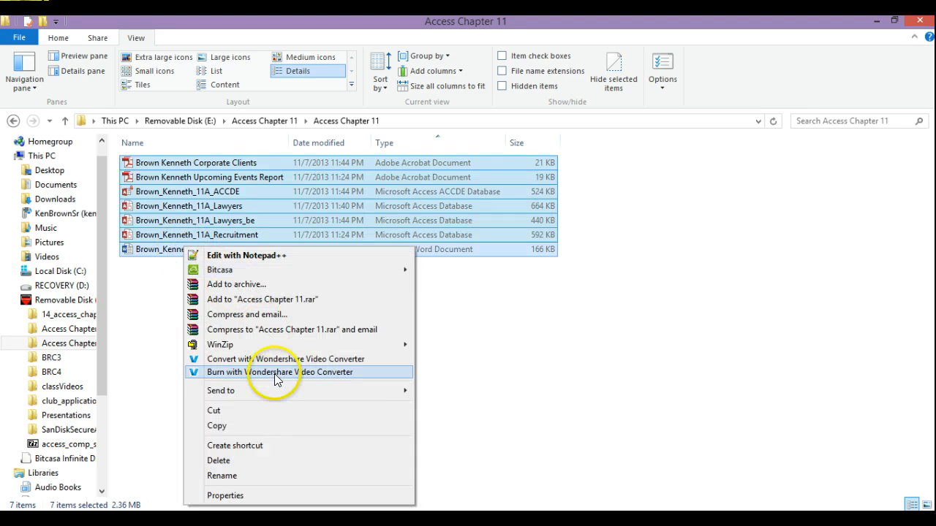
mouse_move(291, 400)
left_click(461, 390)
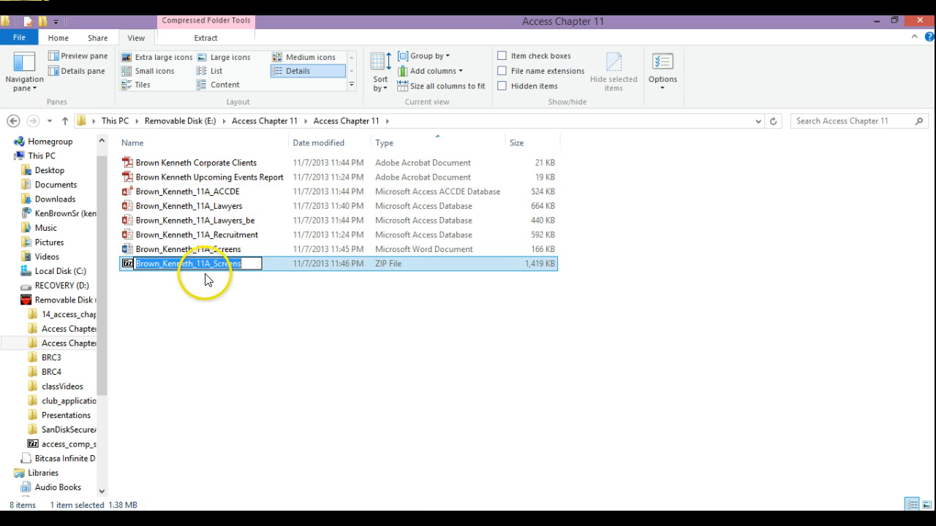
left_click(210, 266)
left_click_drag(210, 265, 237, 275)
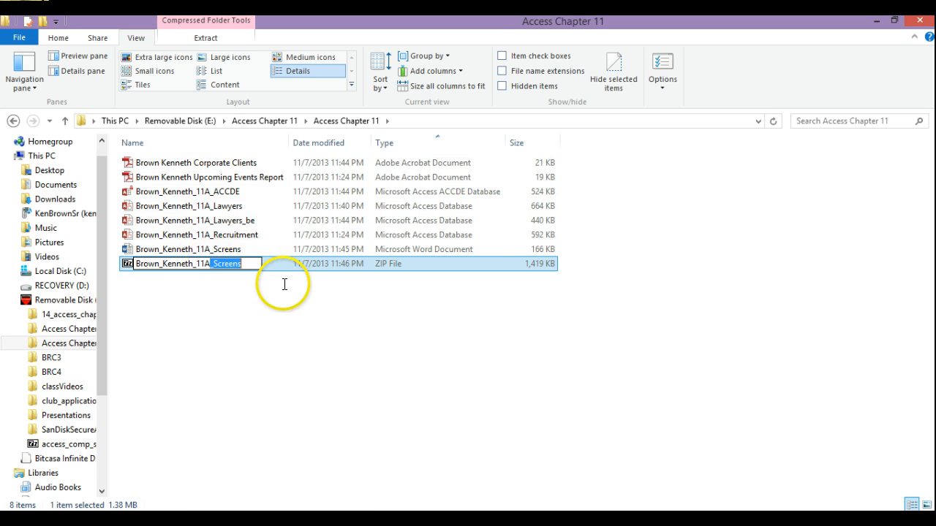
key("BackSpace")
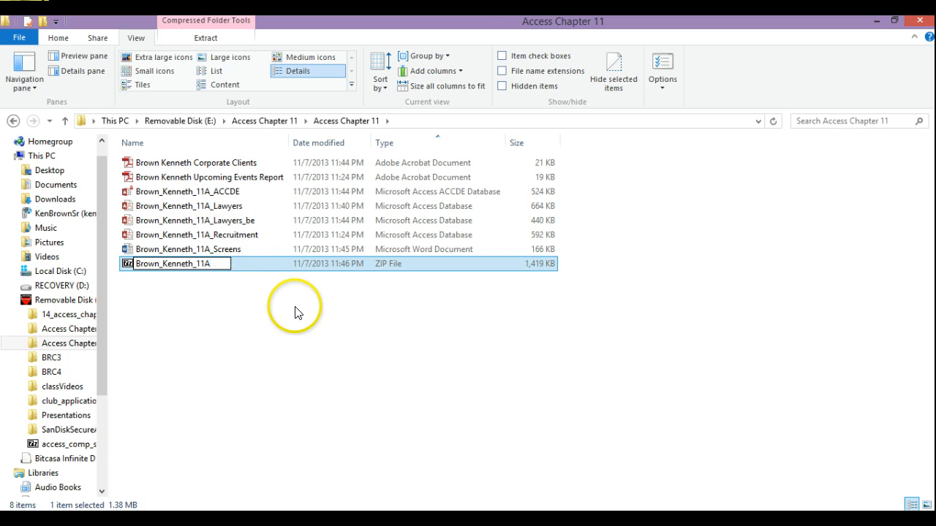
left_click(233, 318)
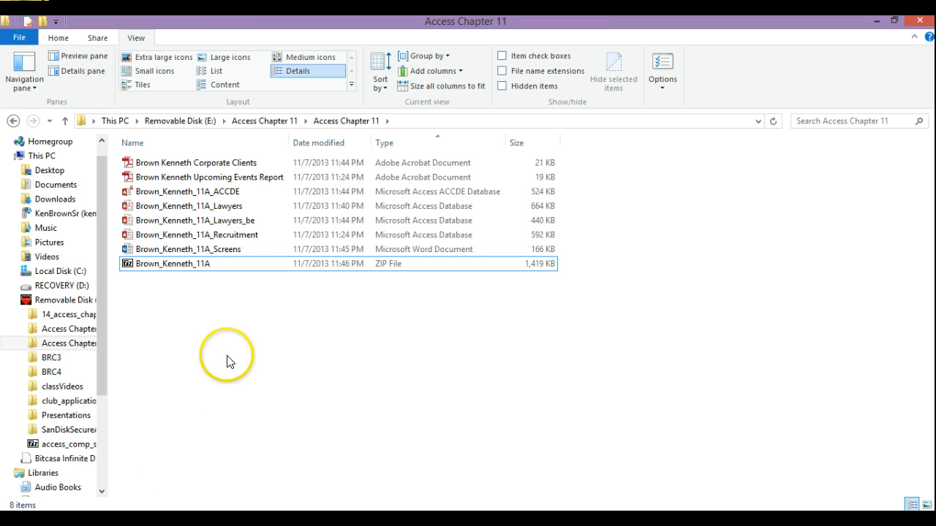